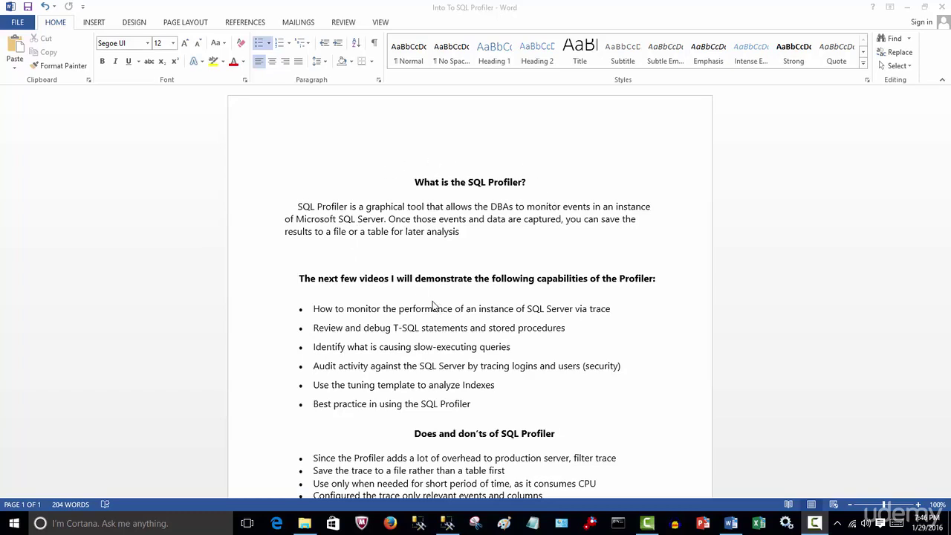
Read the SQL Profiler introduction and its list of capabilities, highlighting the bullets on slow-executing queries, the tuning template and best practice.
scroll(484, 349, "down", 1)
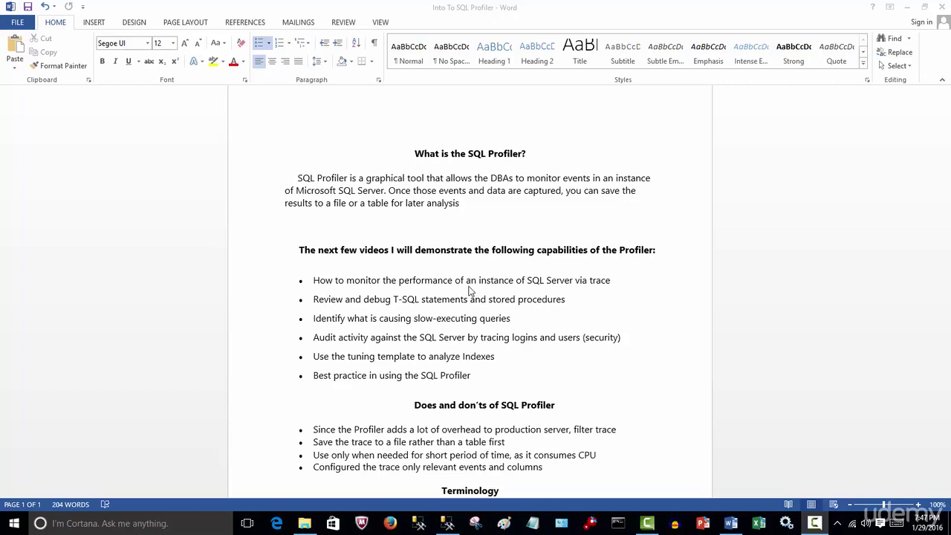
scroll(496, 377, "down", 1)
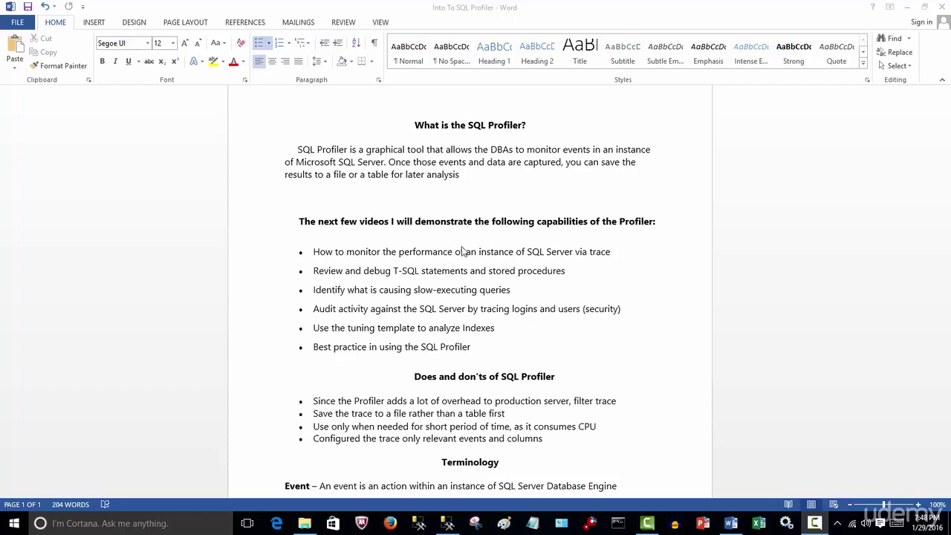
left_click(513, 293)
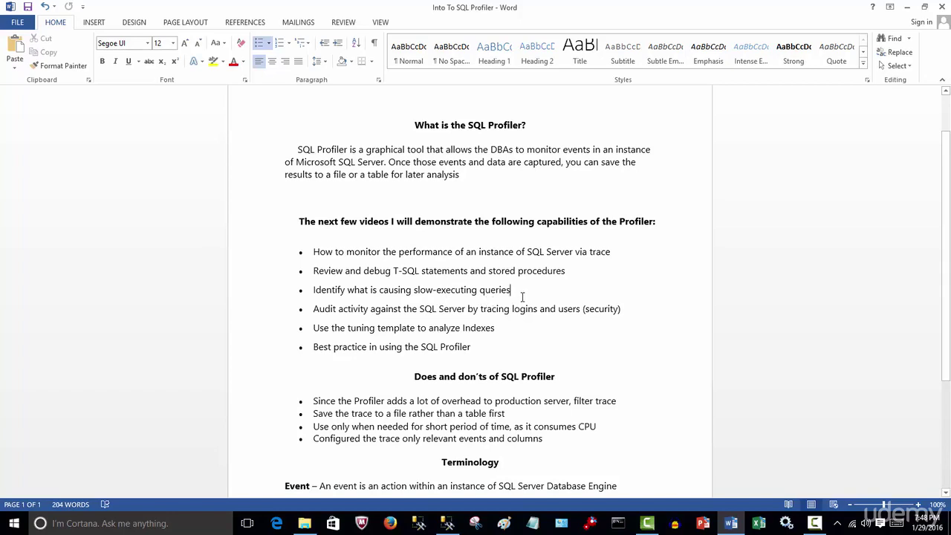
left_click_drag(517, 291, 322, 291)
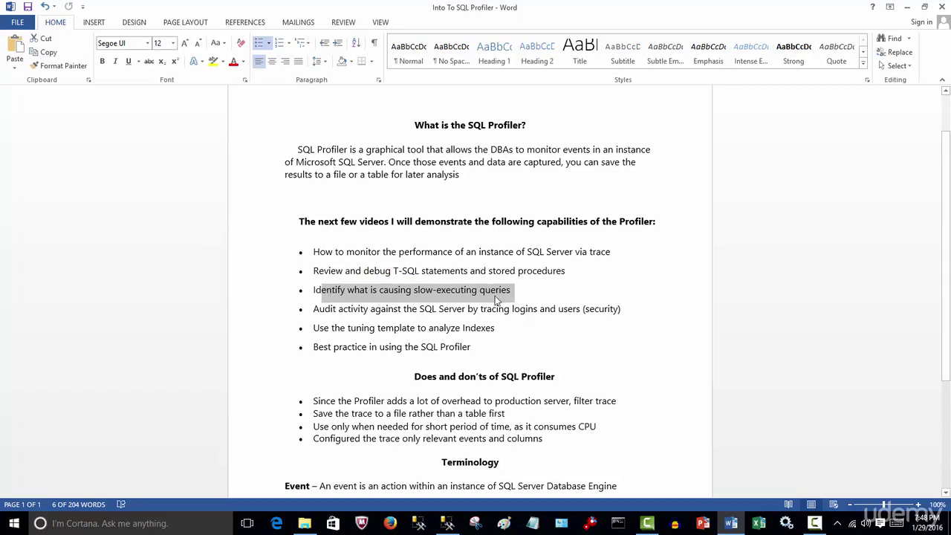
left_click(621, 310)
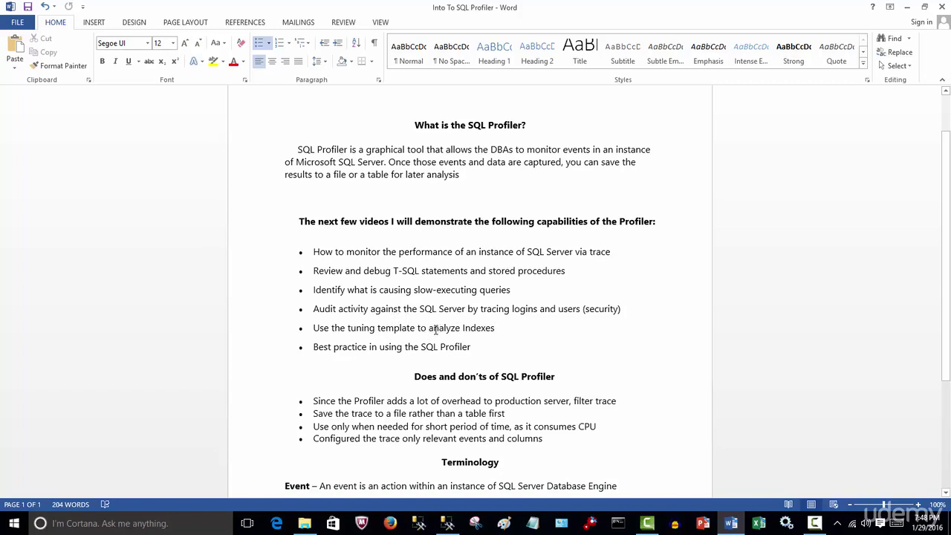
left_click_drag(492, 329, 322, 330)
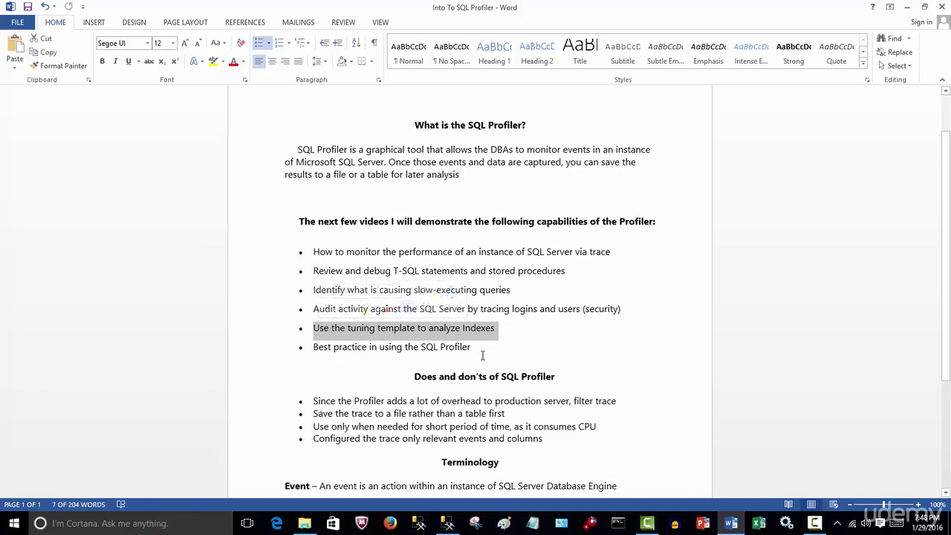
left_click(481, 349)
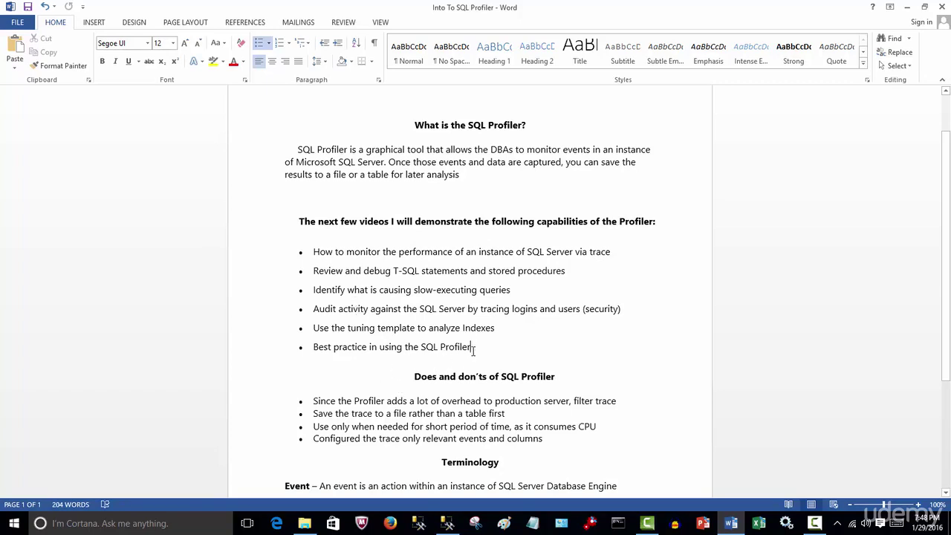
left_click_drag(475, 349, 315, 348)
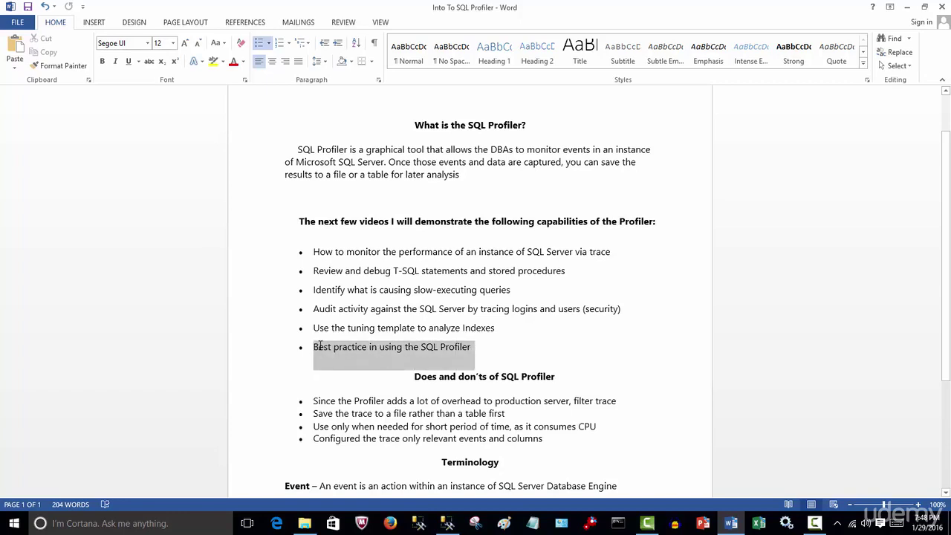
left_click(477, 352)
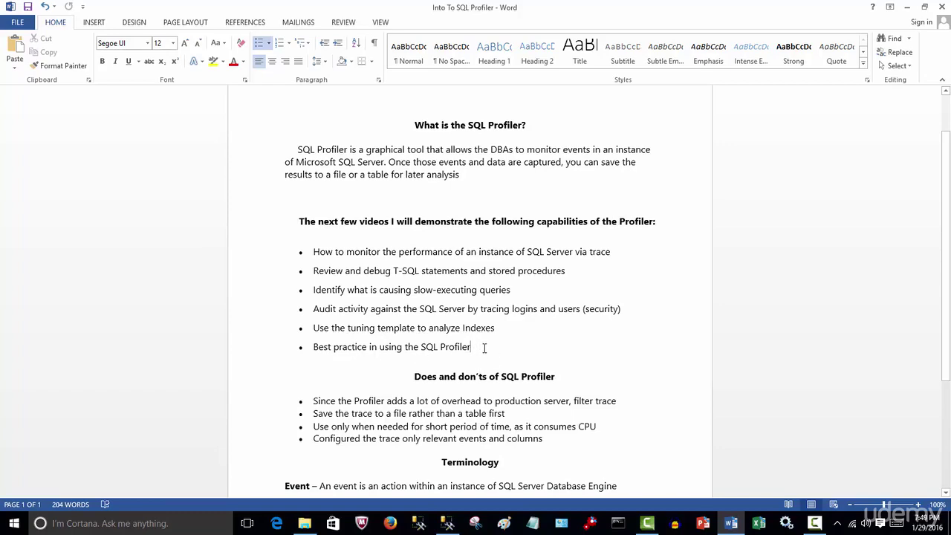
Review the does and don'ts of SQL Profiler, highlighting the key phrases, and read the Event, Trace and Template definitions.
scroll(483, 348, "down", 5)
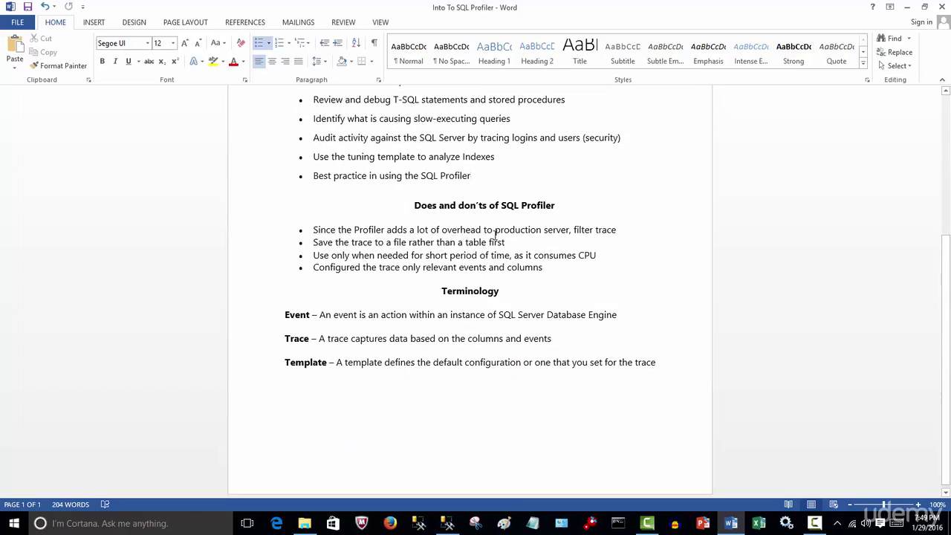
left_click(626, 231)
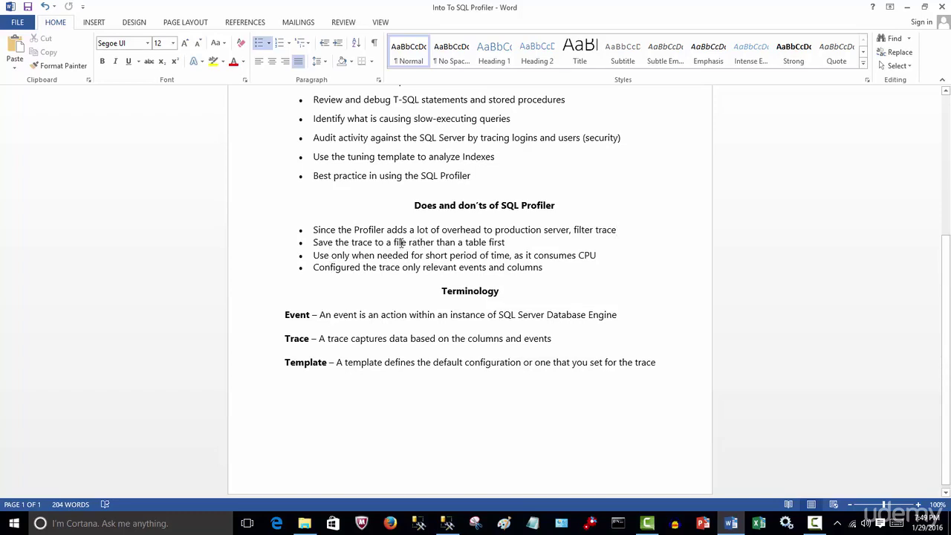
left_click_drag(386, 243, 418, 243)
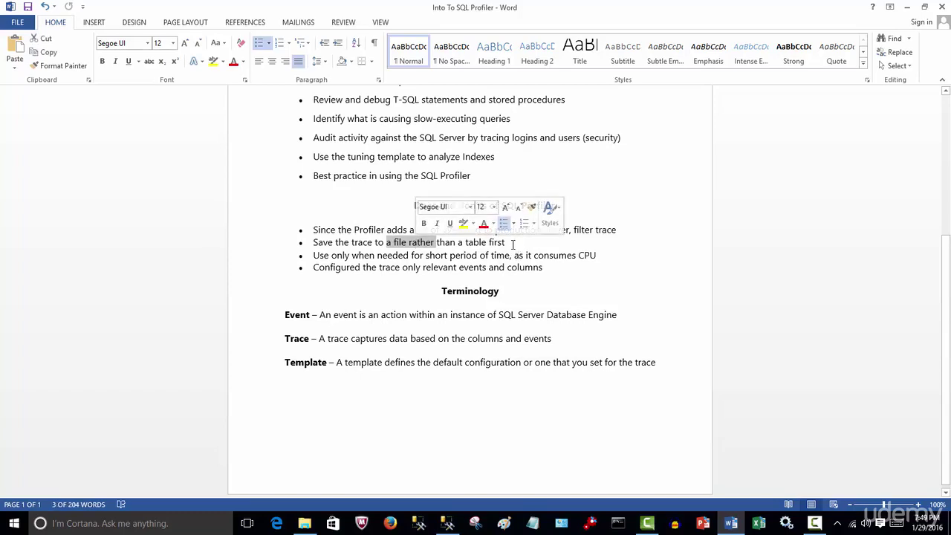
left_click_drag(512, 243, 386, 242)
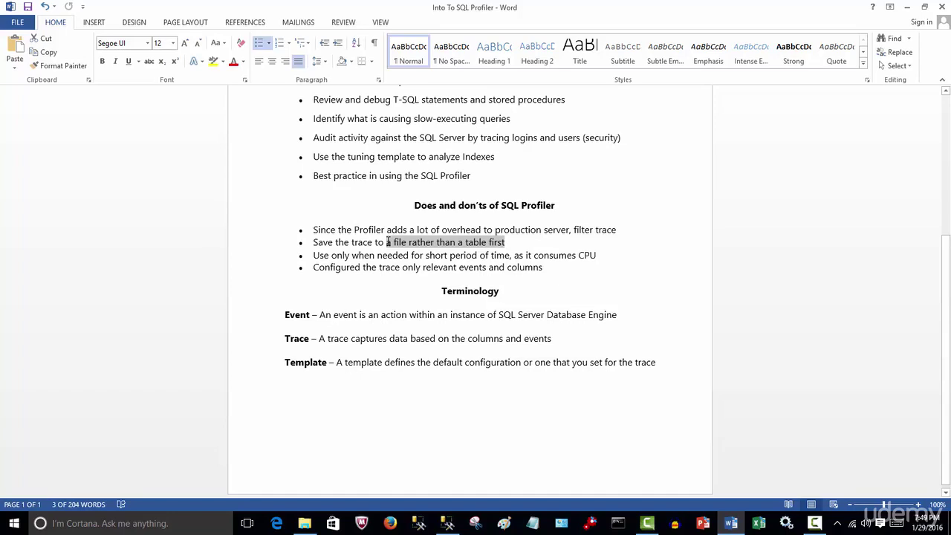
left_click(412, 268)
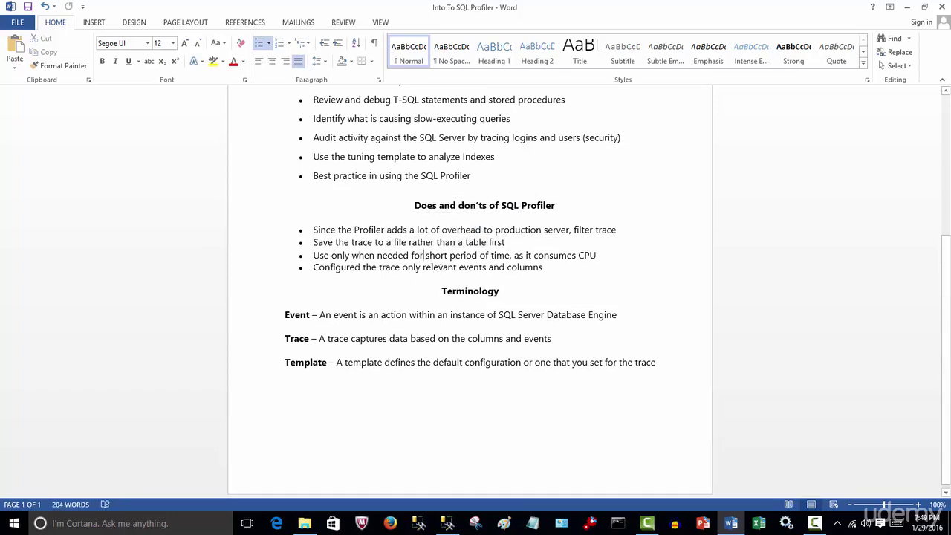
left_click_drag(411, 255, 595, 256)
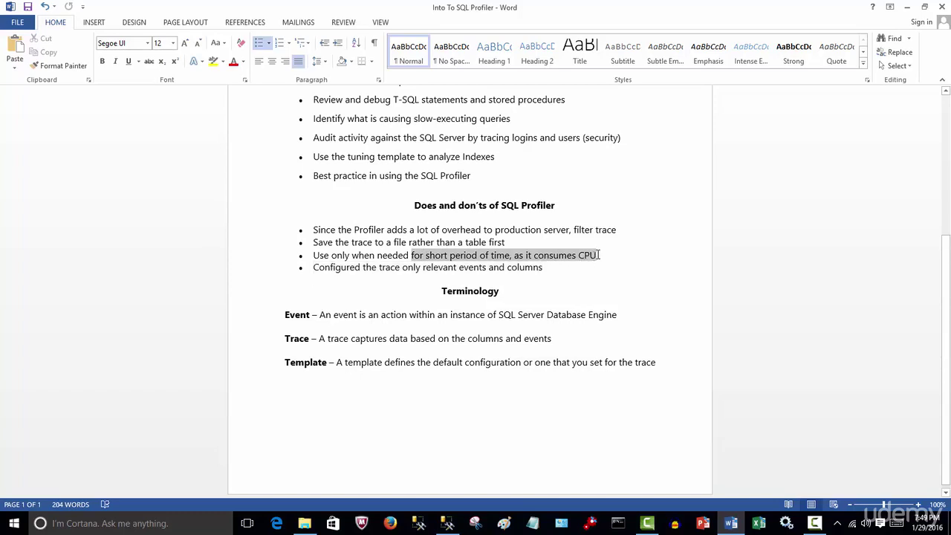
left_click(597, 255)
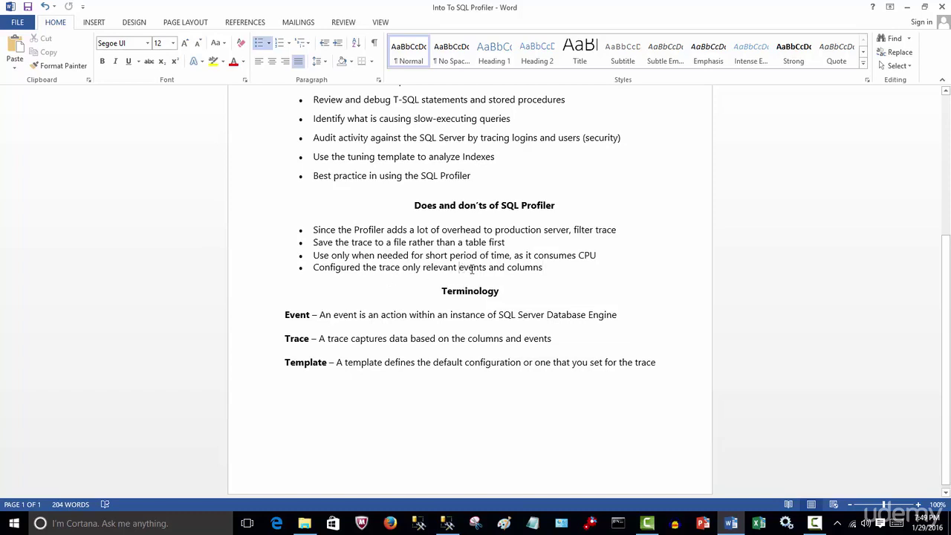
left_click_drag(471, 269, 556, 273)
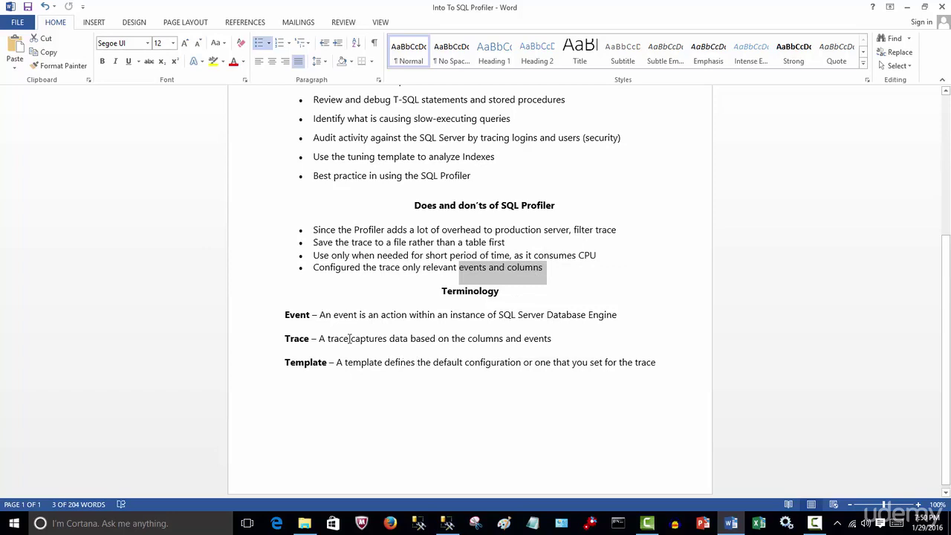
left_click(300, 315)
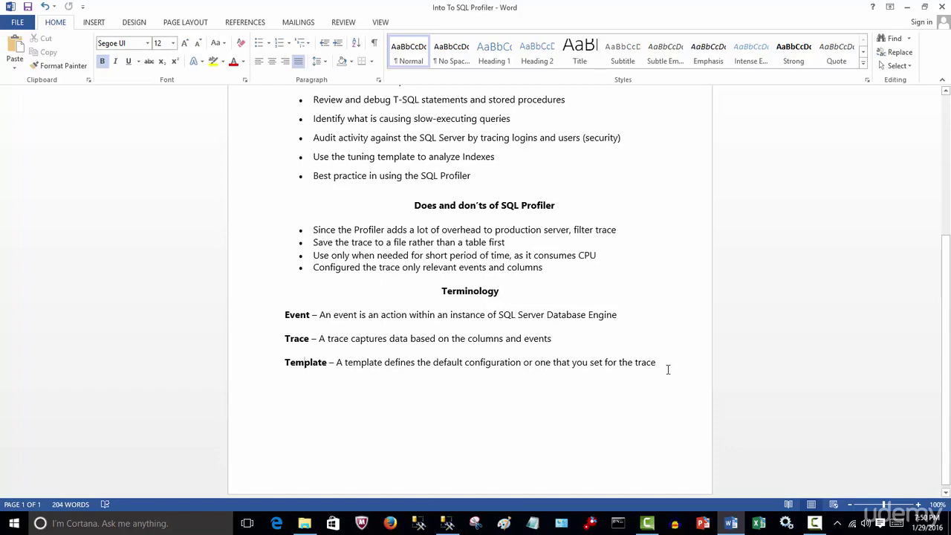
scroll(667, 367, "up", 6)
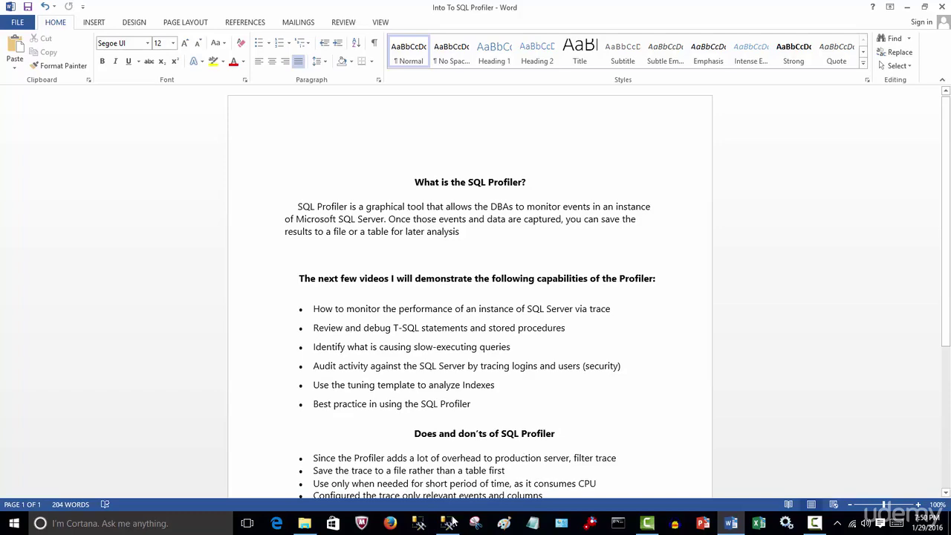
Switch to SQL Server Management Studio, launch SQL Server Profiler and connect to the SQL2014 Database Engine instance with Windows Authentication.
left_click(448, 523)
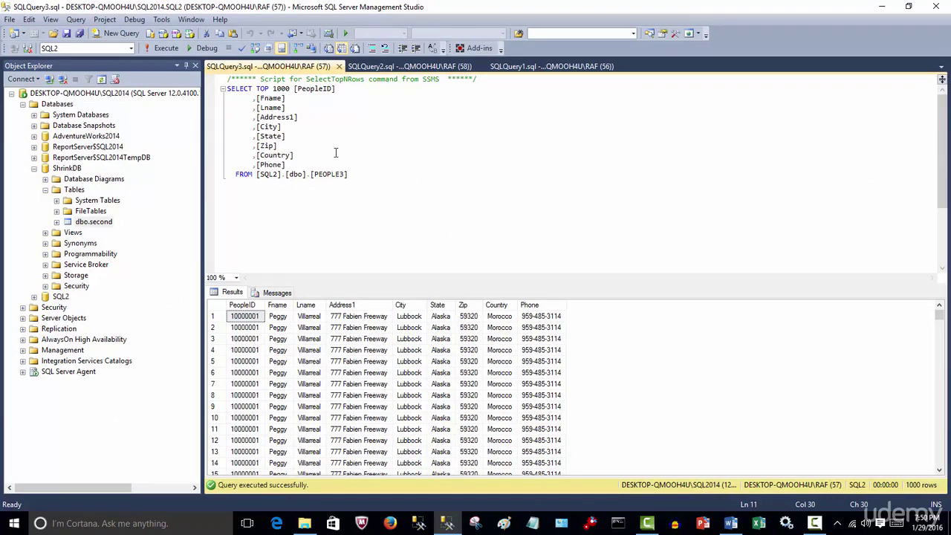
left_click(161, 20)
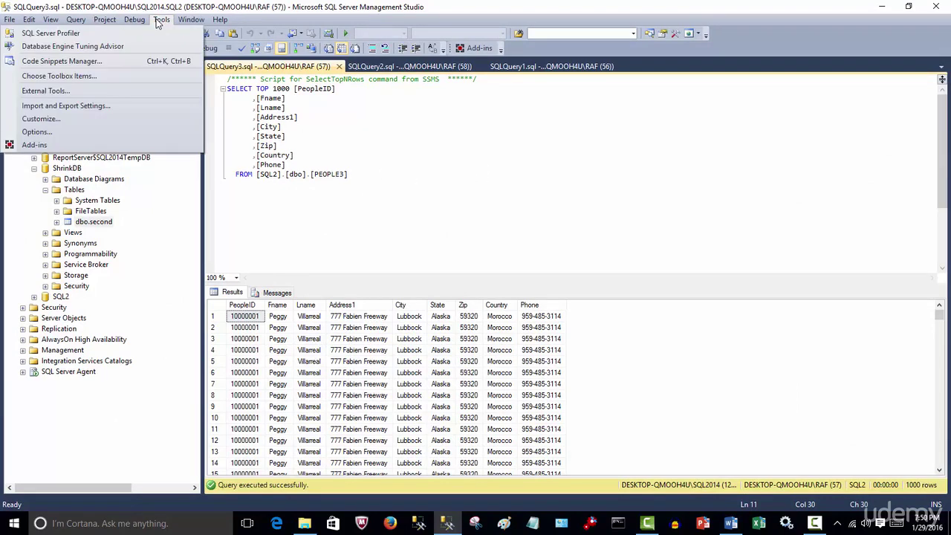
left_click(119, 35)
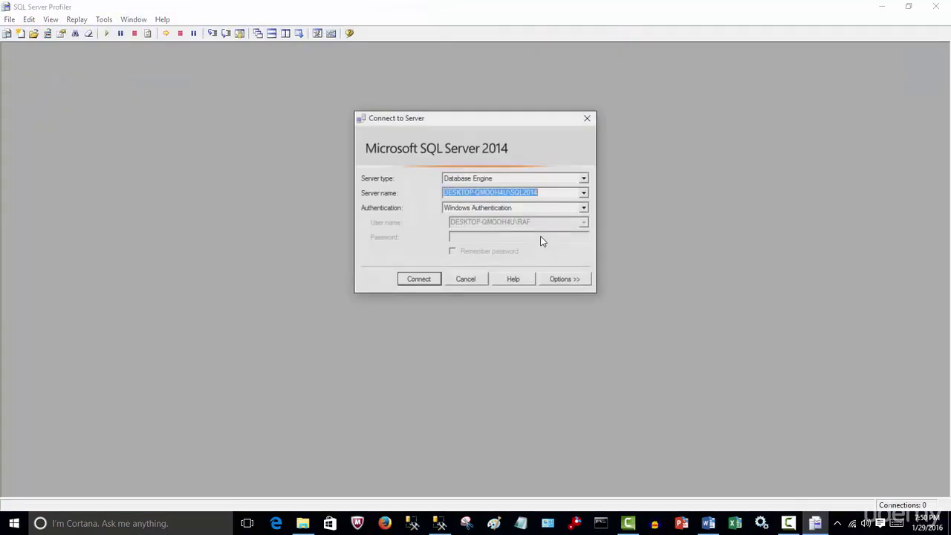
left_click(420, 281)
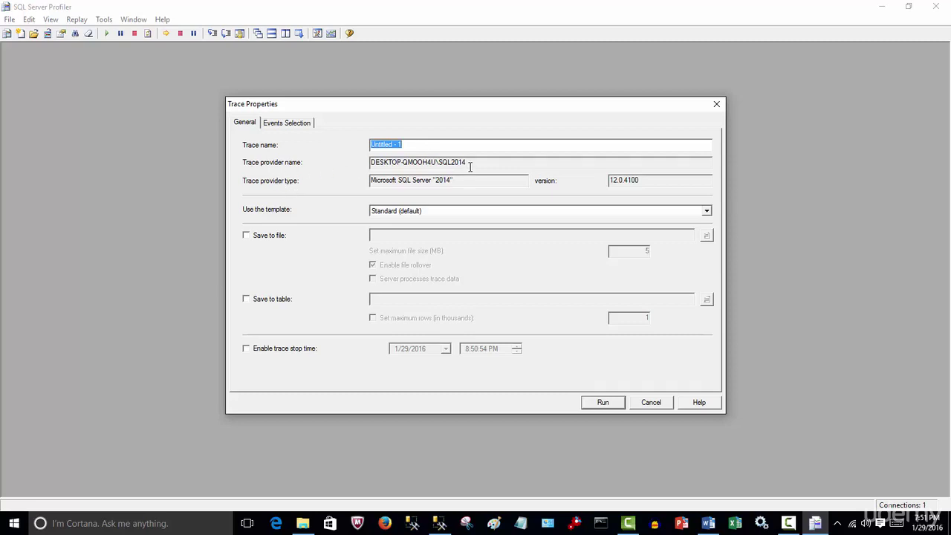
Examine the new trace's provider name, provider type and version, and look through the available trace templates, keeping Standard (default).
left_click_drag(471, 164, 418, 164)
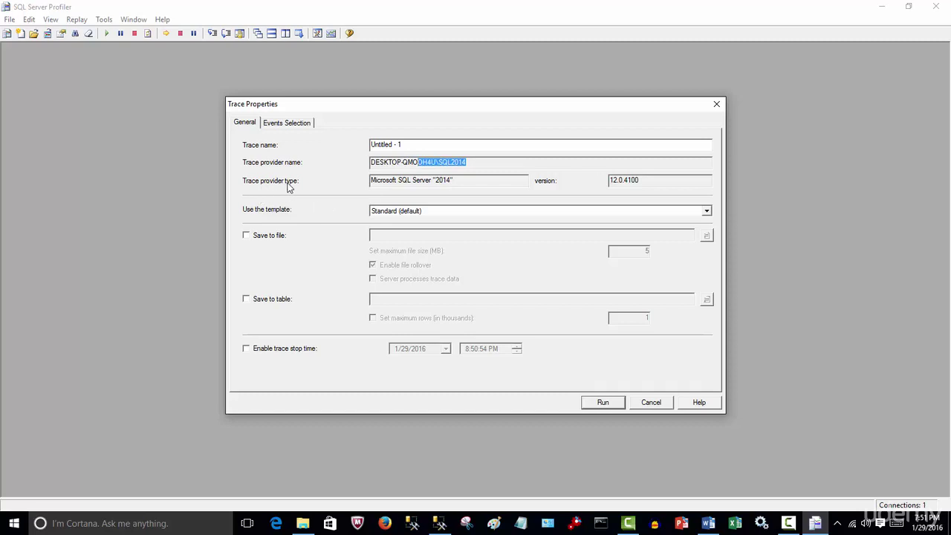
left_click_drag(456, 181, 435, 184)
left_click(666, 186)
left_click_drag(650, 182, 362, 147)
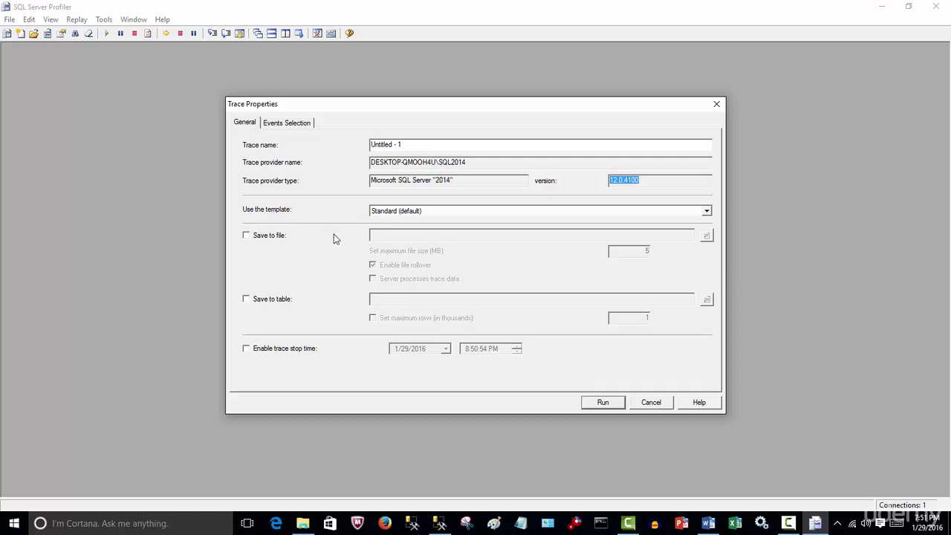
left_click(707, 212)
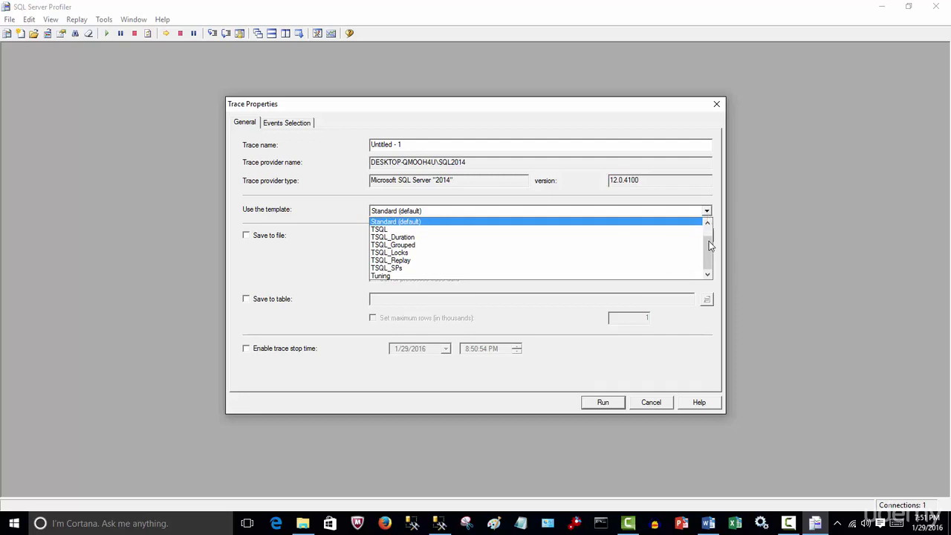
left_click_drag(709, 246, 709, 235)
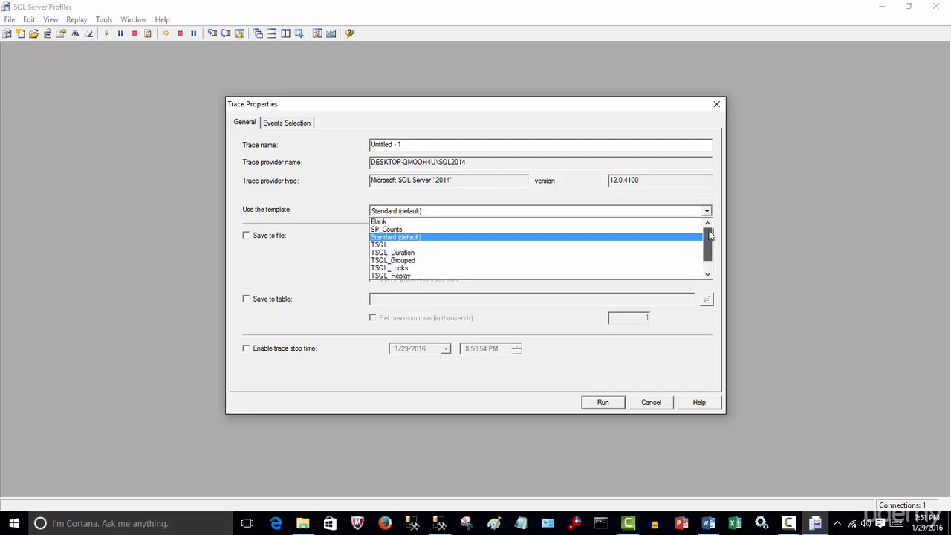
left_click_drag(709, 235, 709, 264)
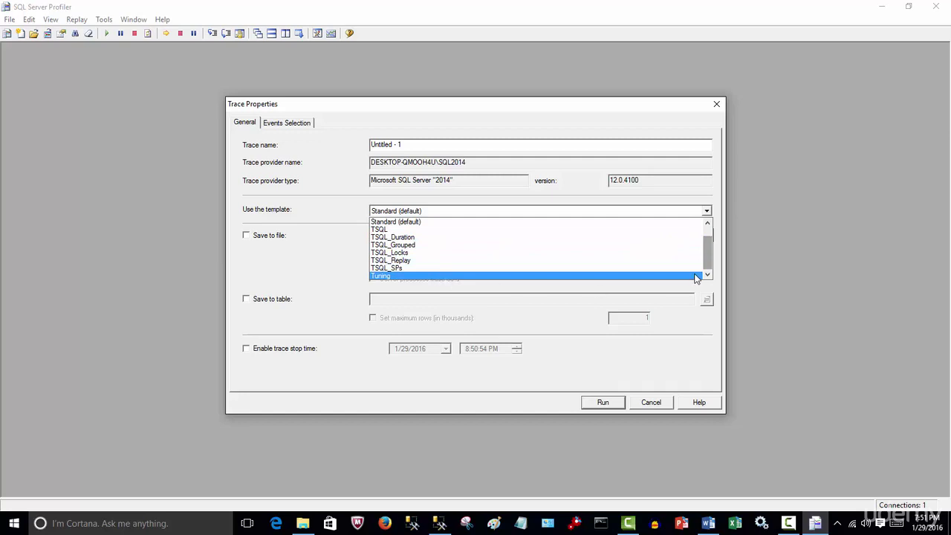
scroll(686, 246, "up", 1)
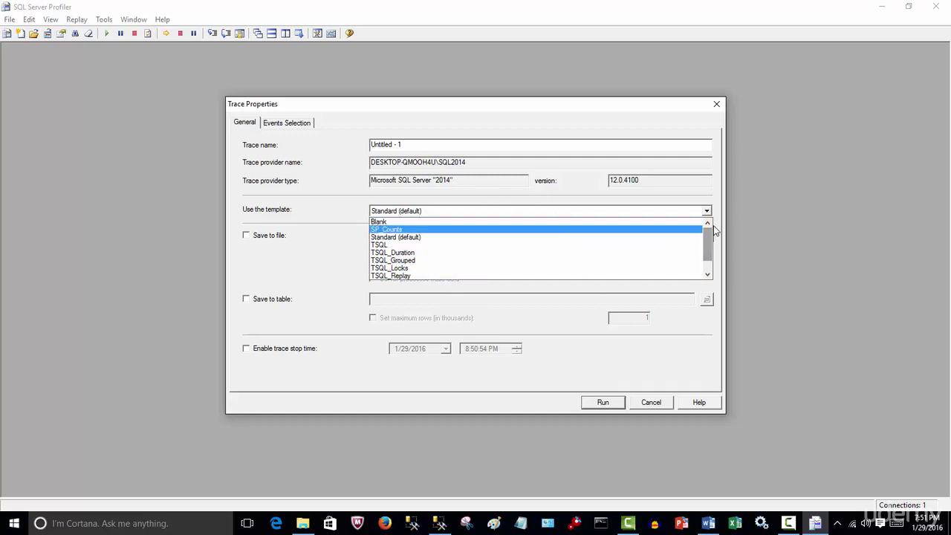
left_click(332, 251)
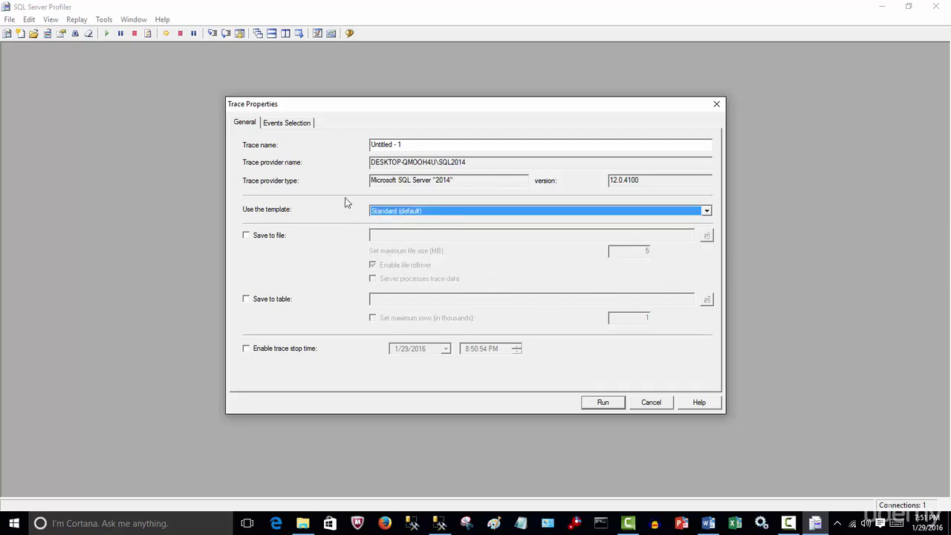
Display the trace's event selection, collapse all four event categories, and expand Security Audit to view its events.
left_click(287, 124)
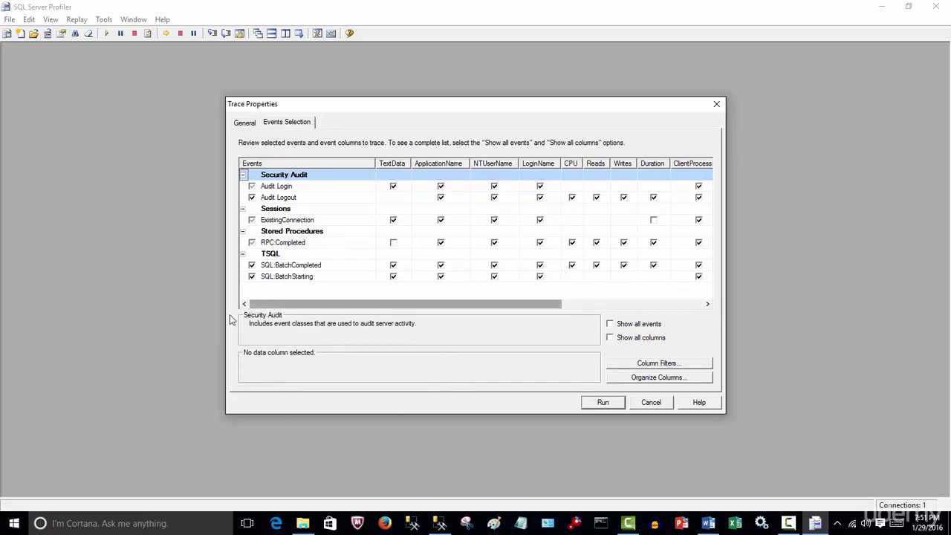
left_click(242, 175)
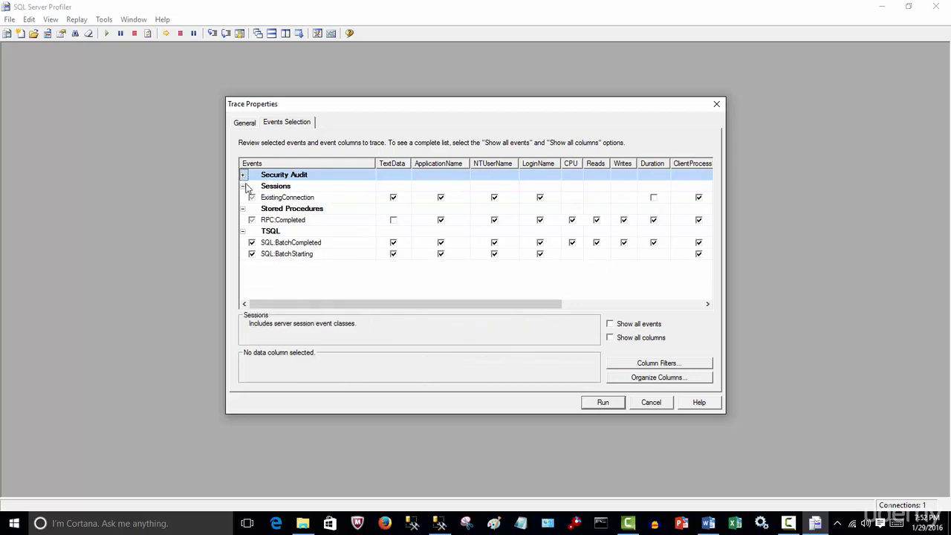
left_click(242, 187)
left_click(242, 198)
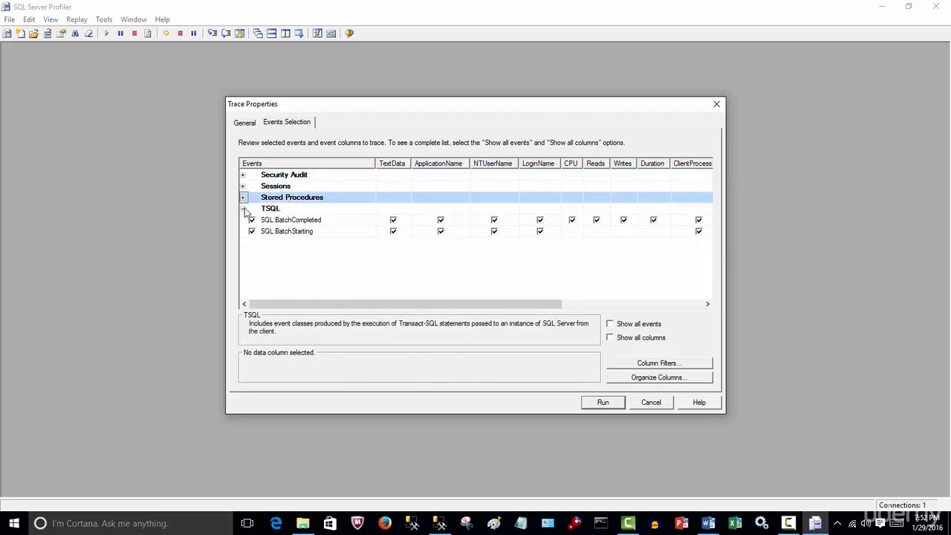
left_click(243, 209)
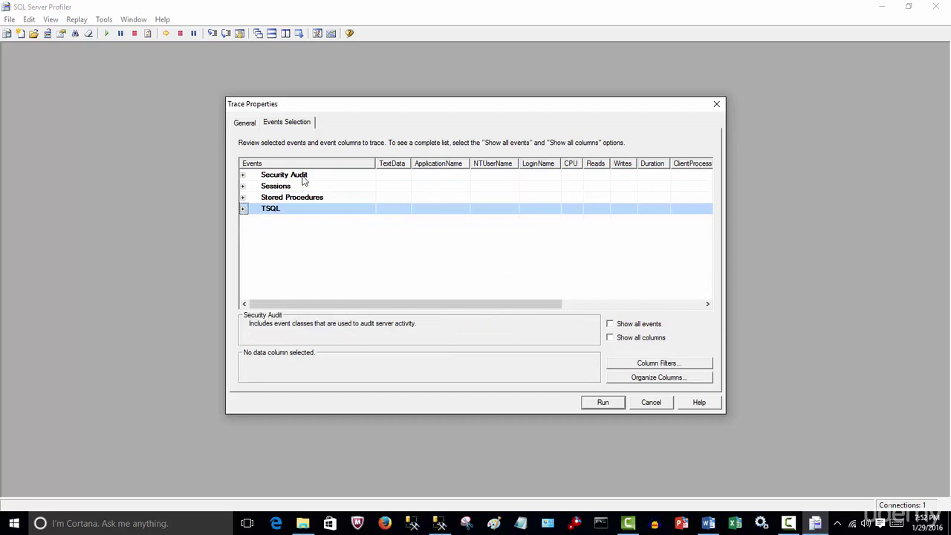
left_click(243, 175)
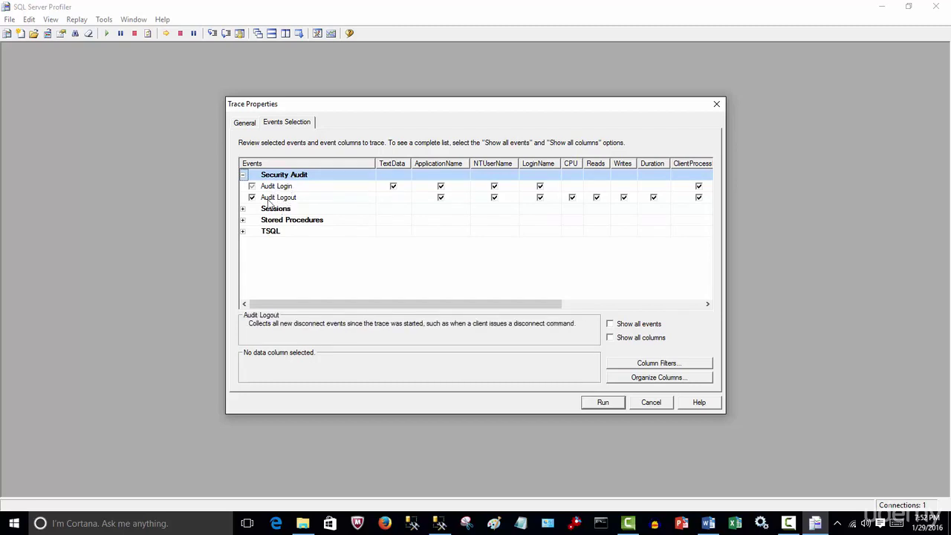
View the events in the Sessions category, and collapse both Sessions and Security Audit.
left_click(243, 210)
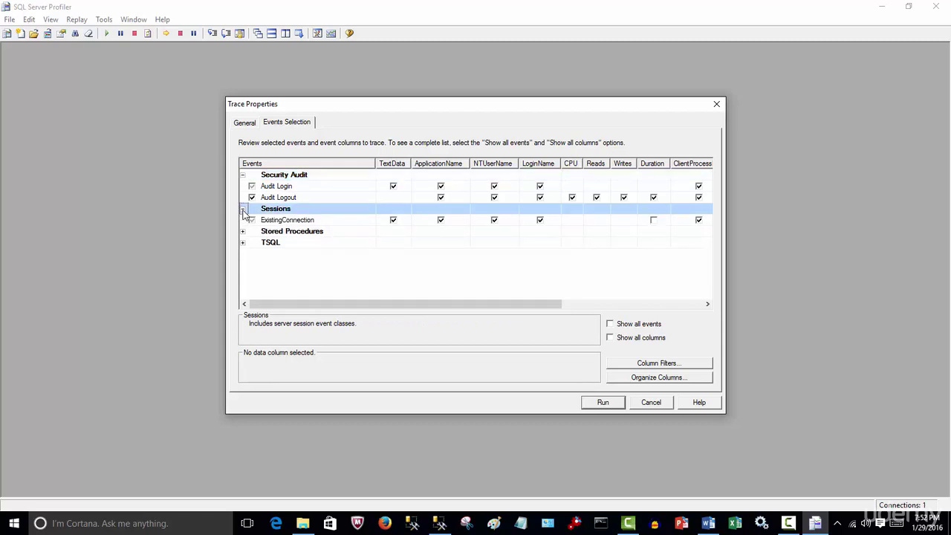
left_click(242, 210)
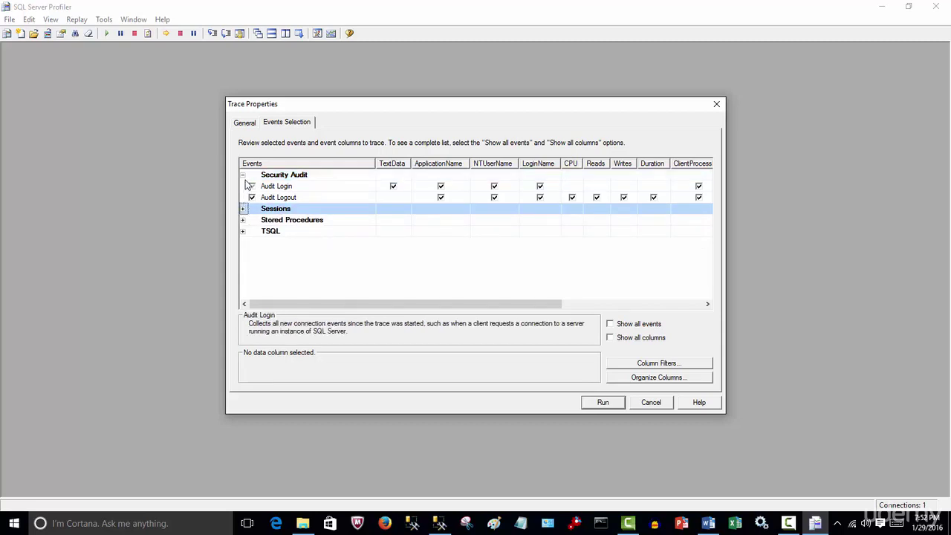
left_click(243, 175)
Switch the trace to the TSQL_Duration template and examine its Stored Procedures and TSQL events.
left_click(246, 123)
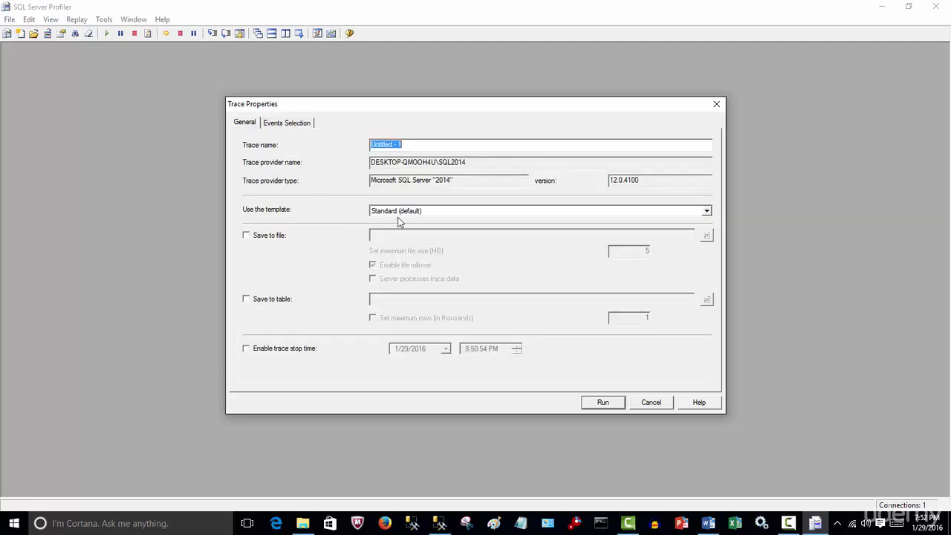
left_click(707, 212)
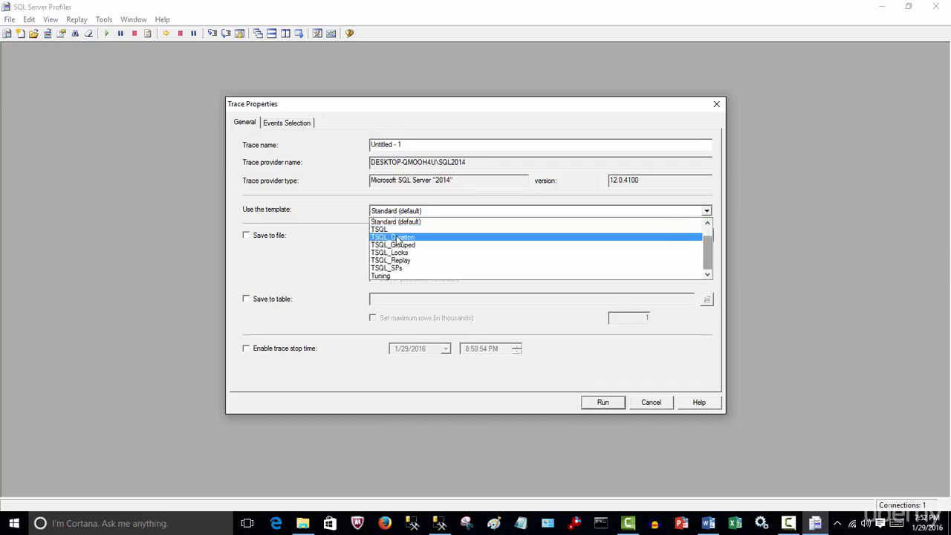
left_click(397, 238)
left_click(287, 123)
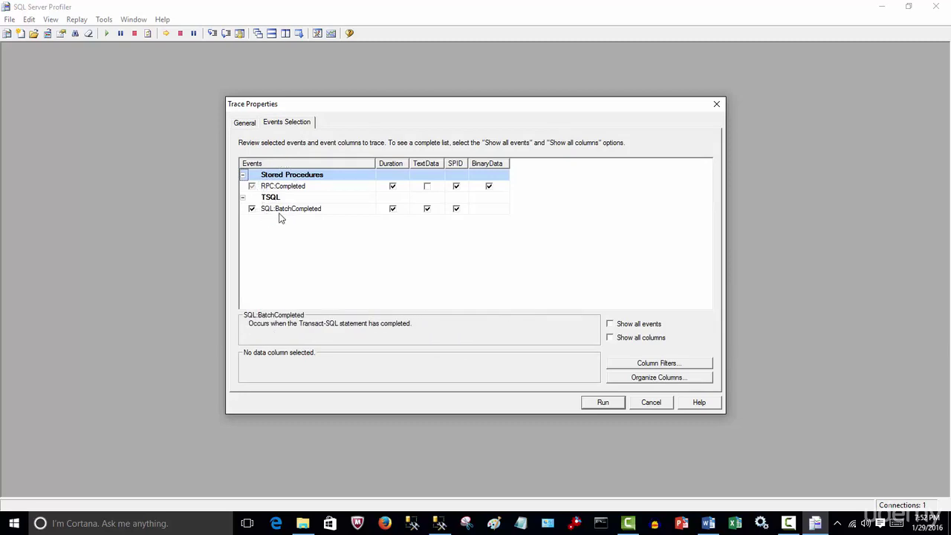
left_click(242, 174)
left_click(243, 185)
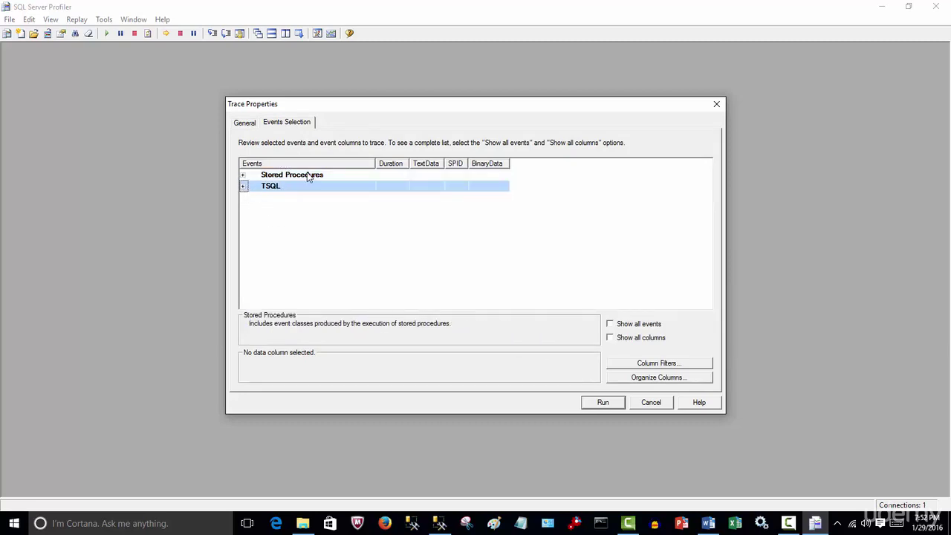
left_click(243, 186)
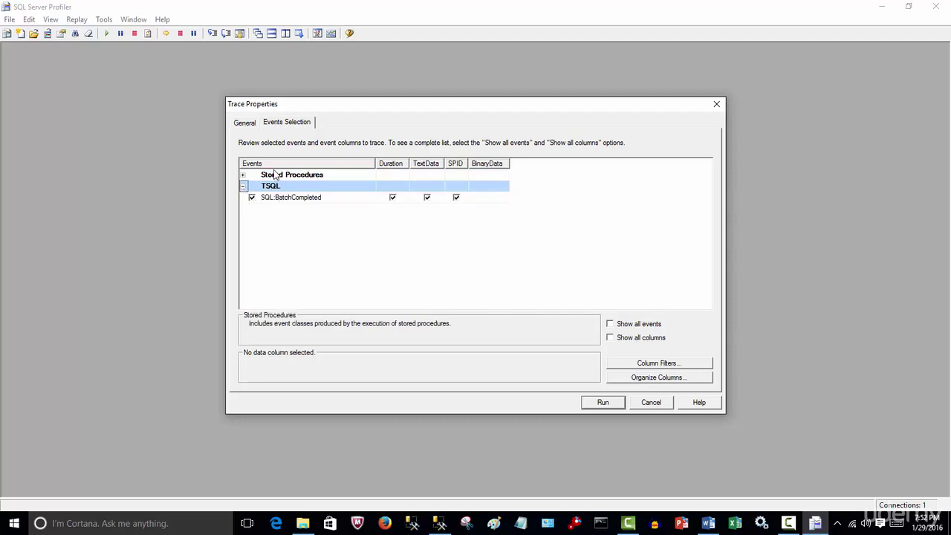
left_click(243, 177)
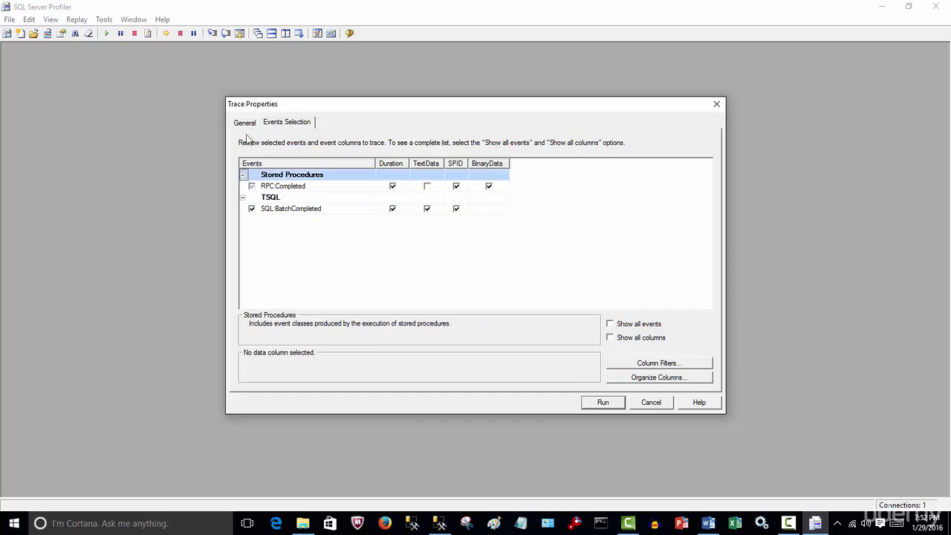
Switch the trace to the Tuning template and examine the events it selects.
left_click(247, 125)
left_click(706, 211)
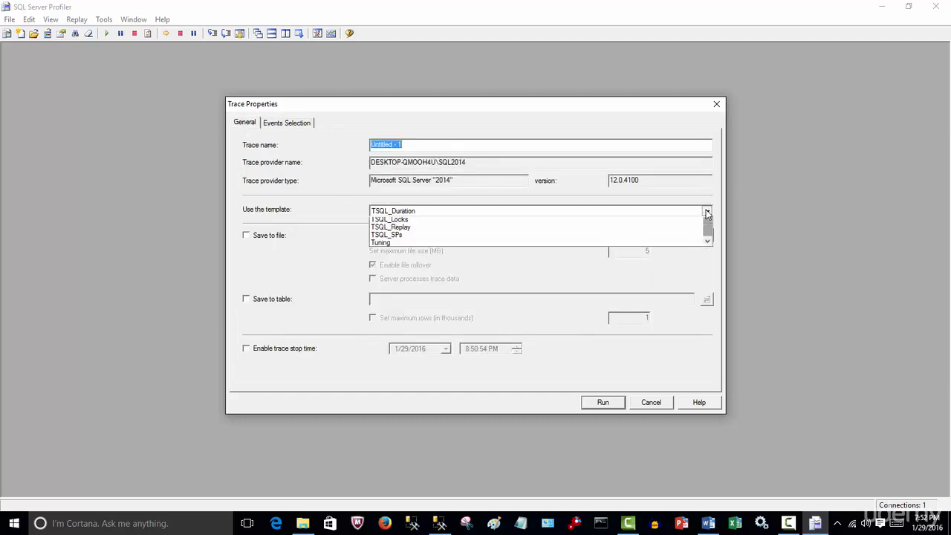
left_click(427, 277)
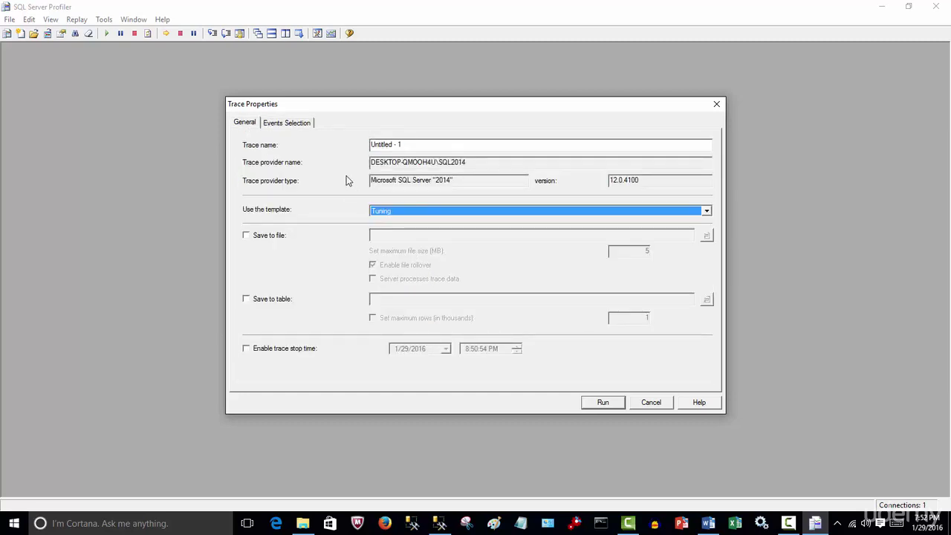
left_click(301, 126)
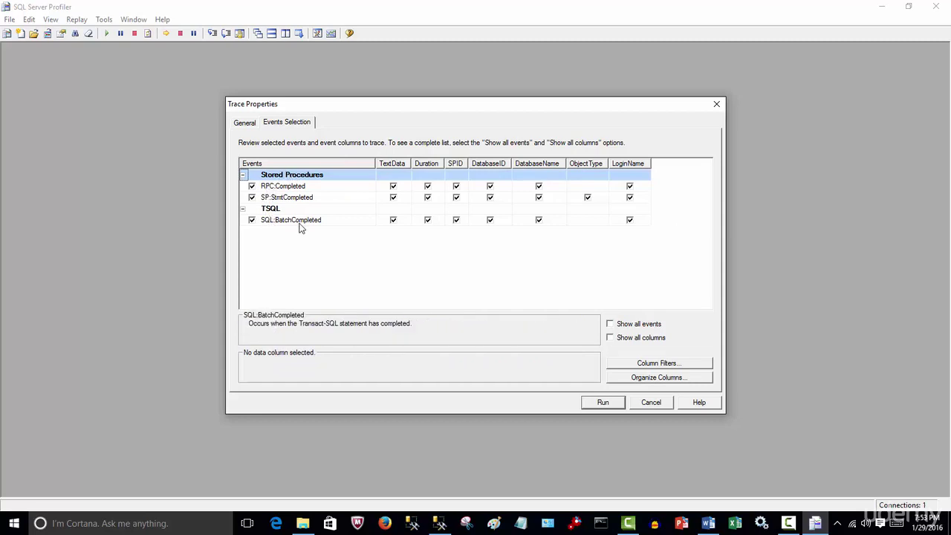
Set the template back to Standard (default) and look through all the data columns of its selected events.
left_click(243, 123)
left_click(707, 211)
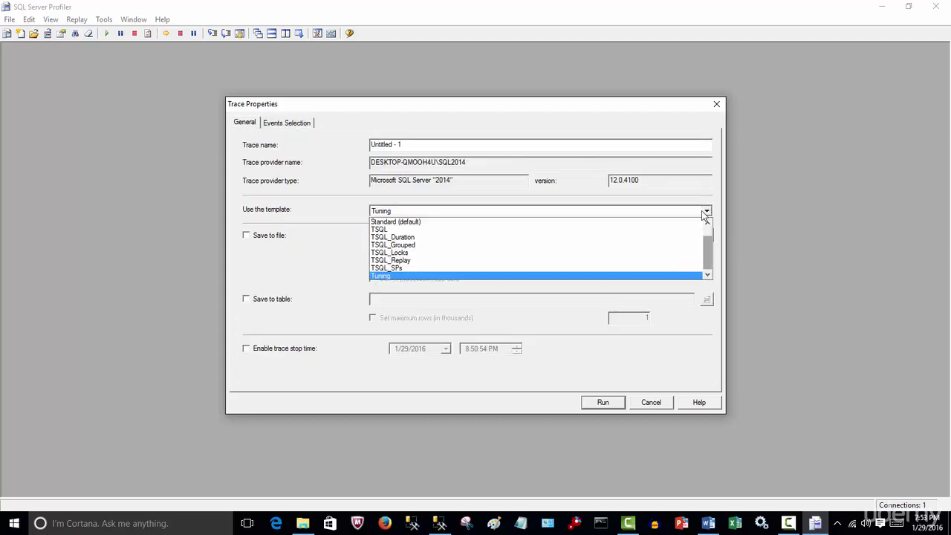
left_click(456, 222)
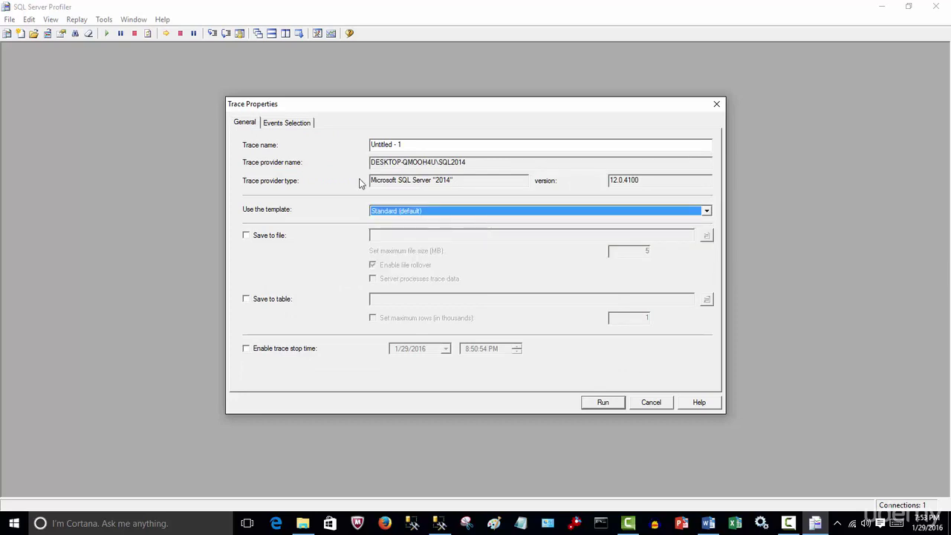
left_click(293, 124)
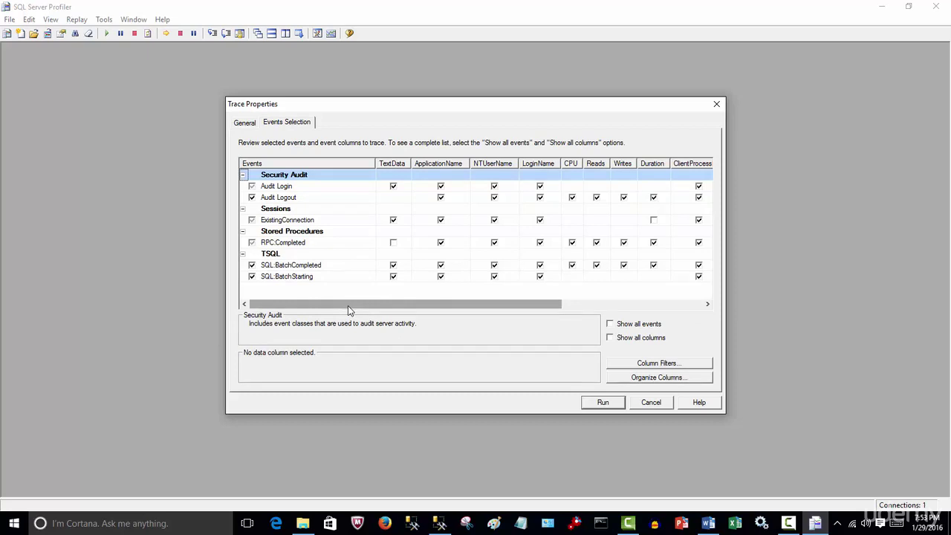
mouse_move(348, 306)
left_mouse_down()
mouse_move(361, 306)
mouse_move(349, 305)
left_mouse_up()
left_click_drag(476, 306, 384, 294)
left_click_drag(438, 309, 600, 331)
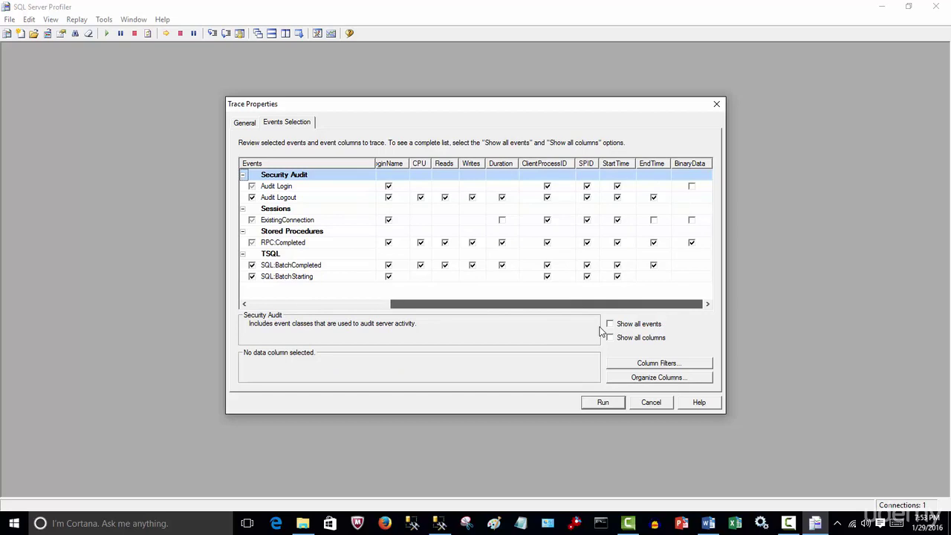
left_click_drag(600, 331, 661, 313)
left_click_drag(653, 304, 349, 275)
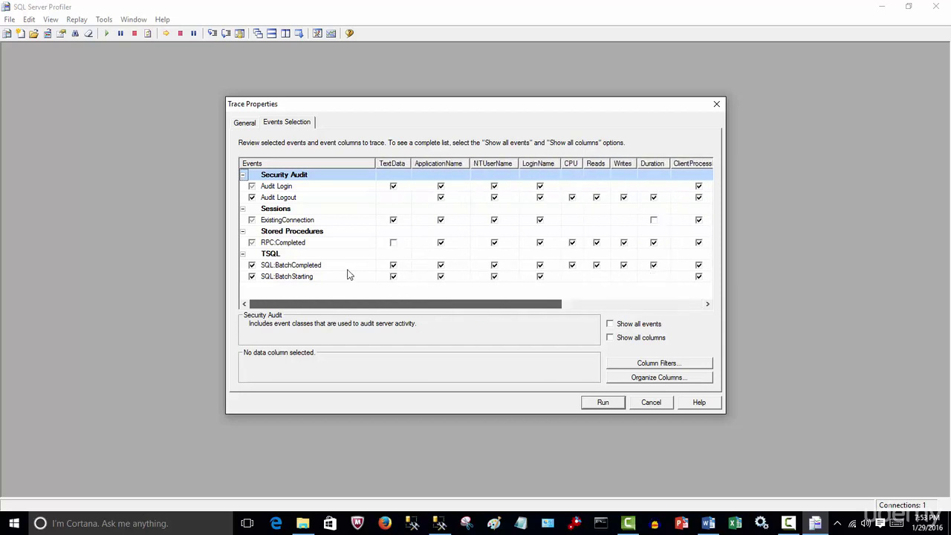
Exclude the EndTime column from the Audit Logout, RPC:Completed and SQL:BatchCompleted events.
left_click_drag(437, 304, 671, 263)
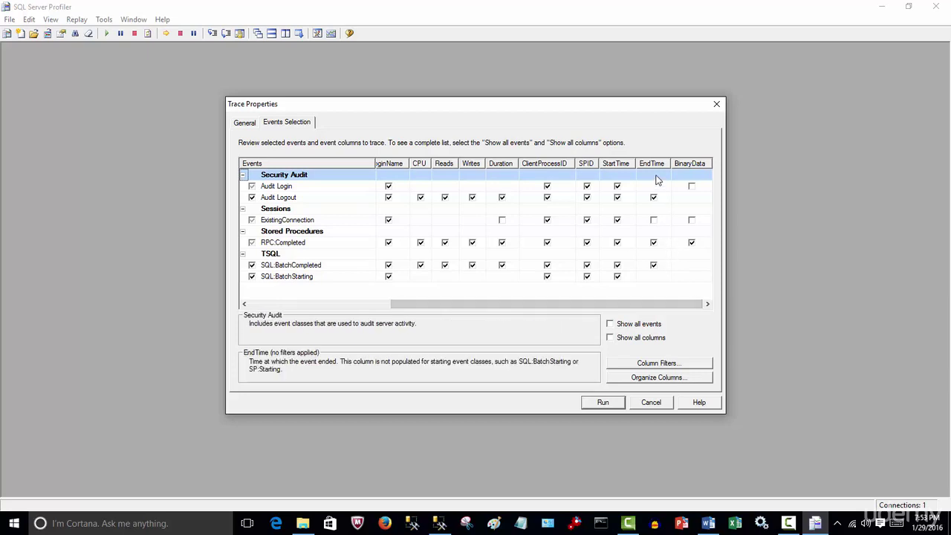
left_click(654, 198)
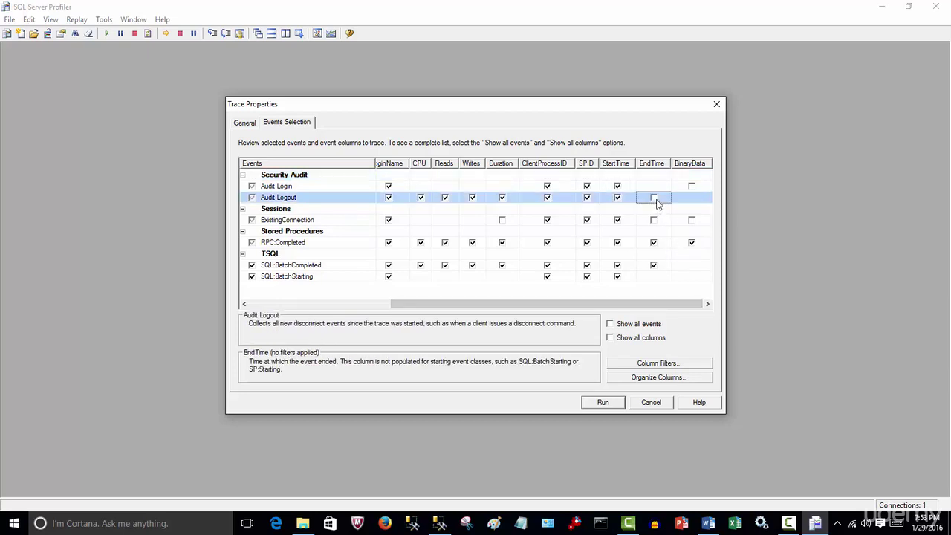
left_click(654, 243)
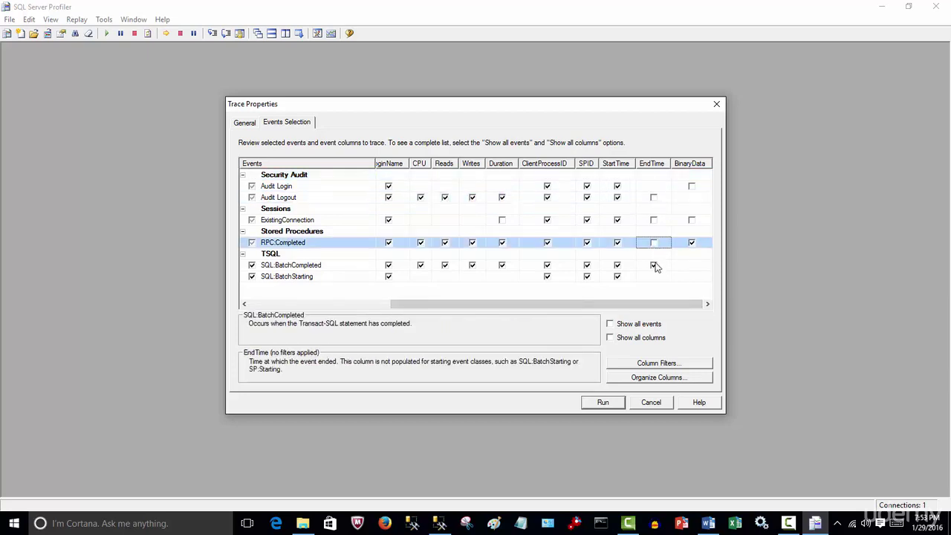
left_click(653, 265)
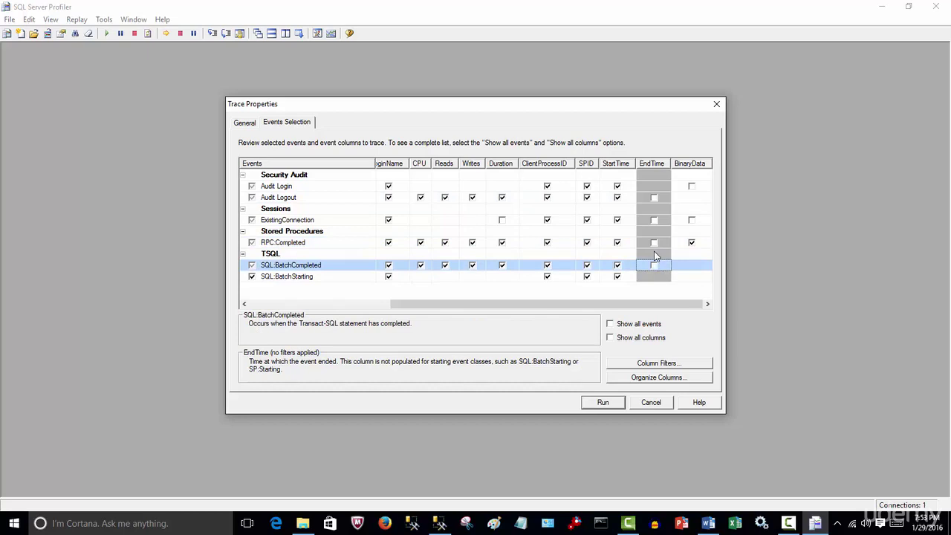
Read the StartTime column's description and exclude that column from all six events, from Audit Login to SQL:BatchStarting.
left_click(618, 167)
left_click(563, 336)
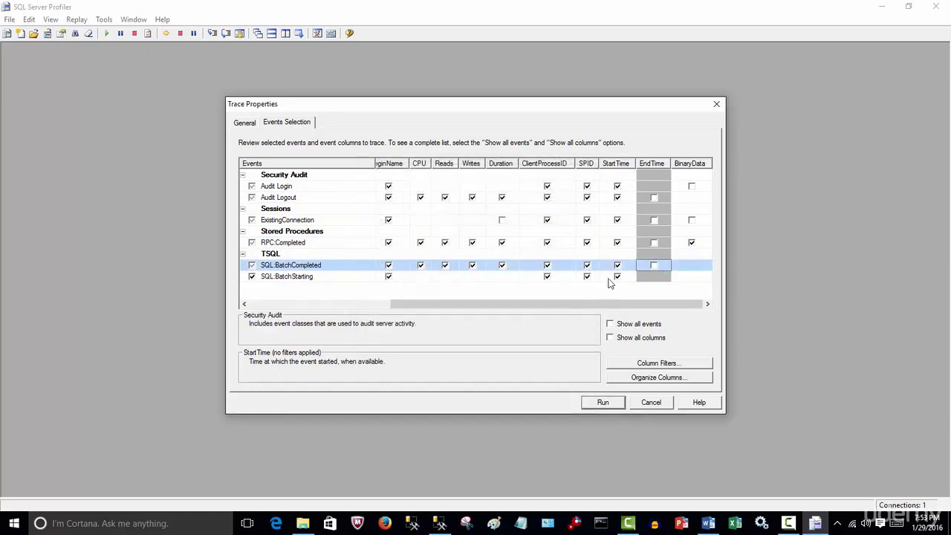
left_click(617, 186)
left_click(616, 197)
left_click(617, 219)
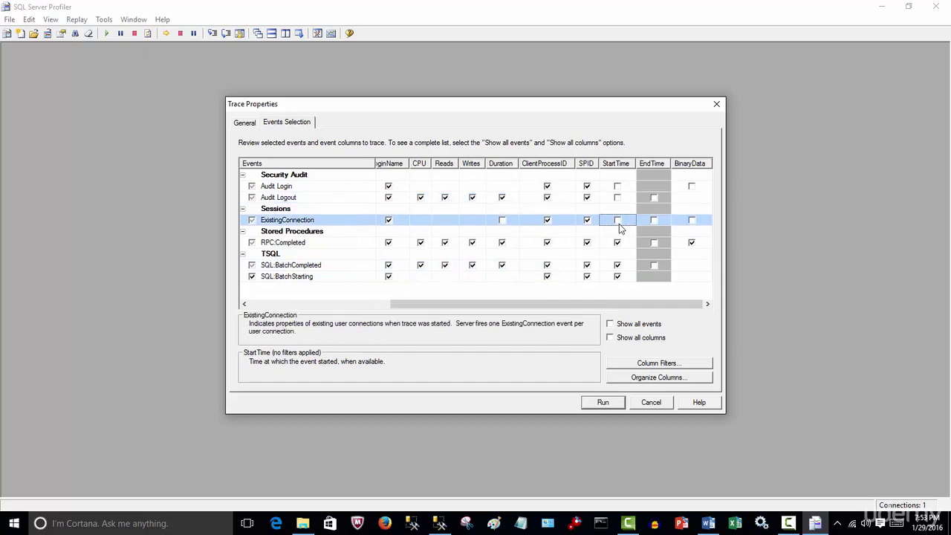
left_click(617, 242)
left_click(616, 264)
left_click(617, 276)
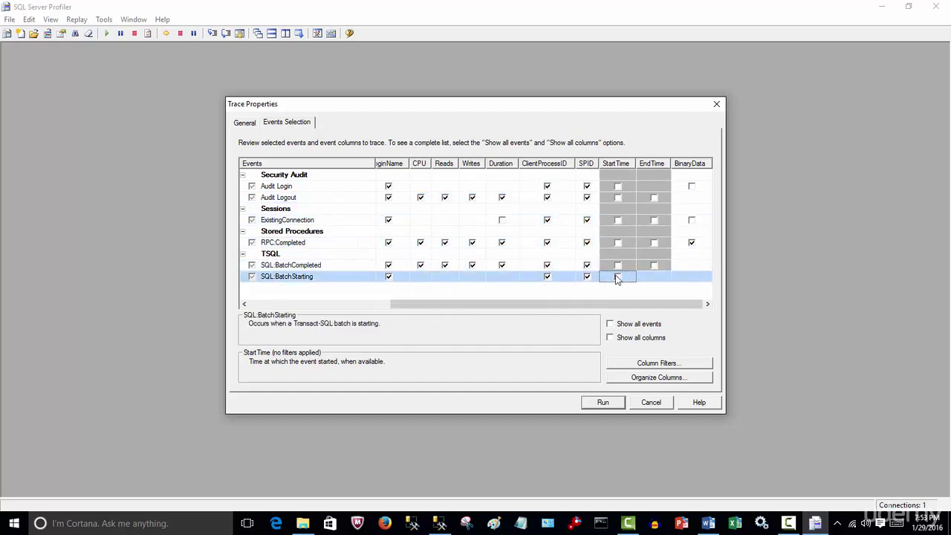
Turn the display of all events on and off again, and look through the data columns of the selected events.
left_click(466, 305)
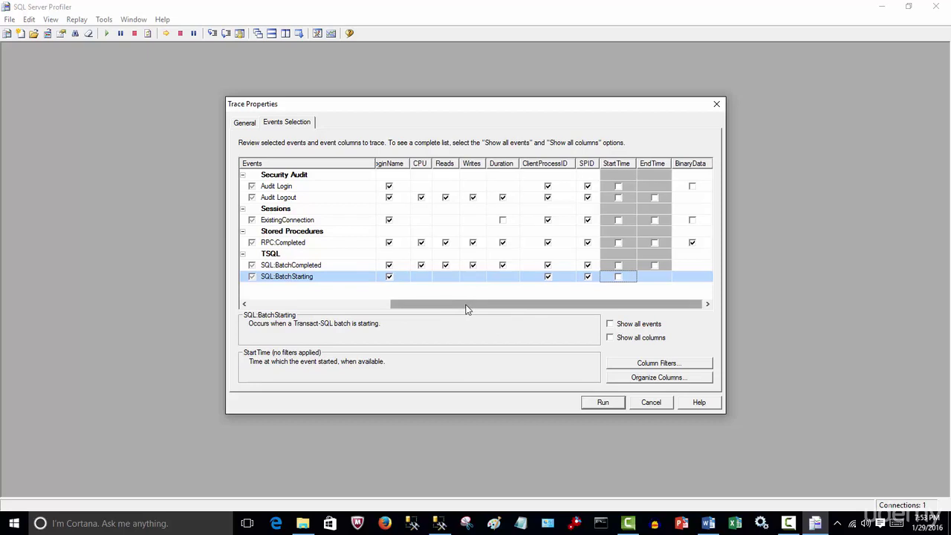
left_click(644, 325)
left_click(643, 325)
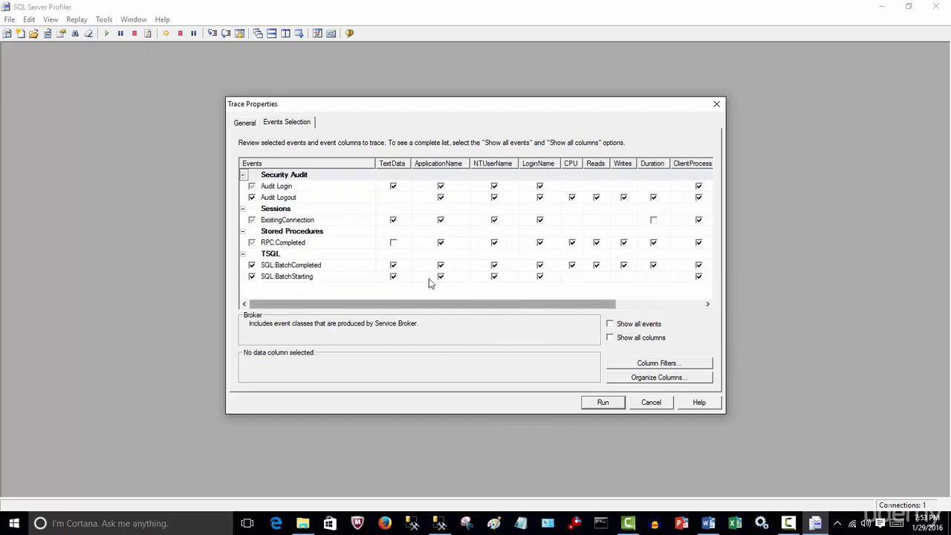
left_click_drag(446, 304, 584, 325)
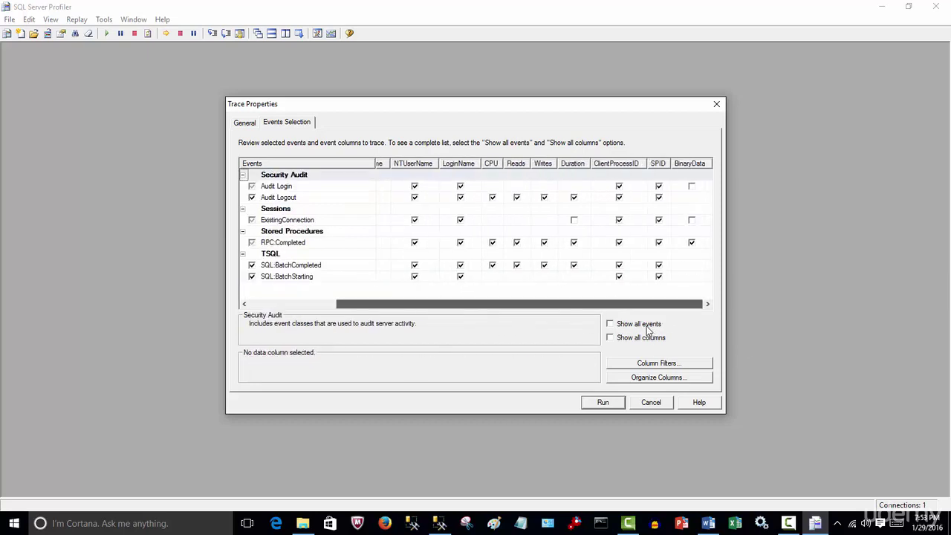
left_click_drag(645, 326, 356, 285)
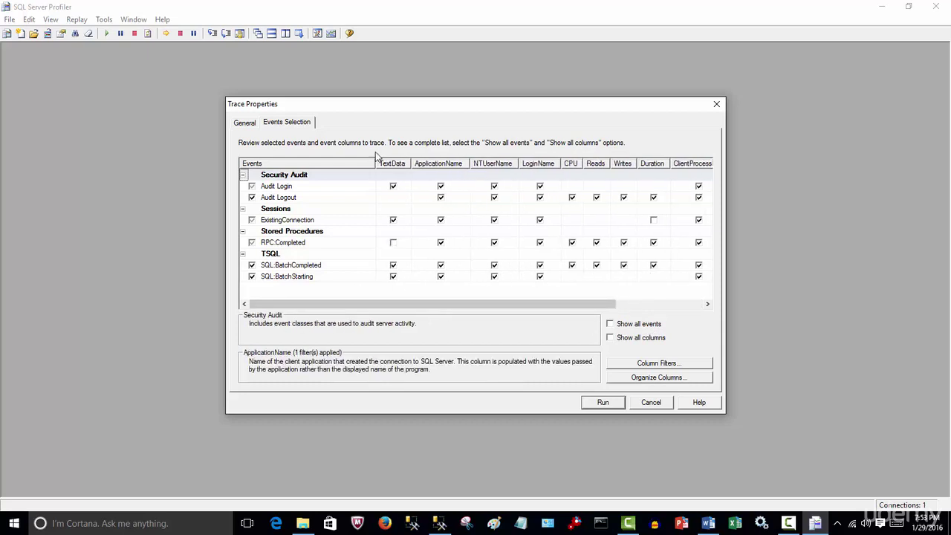
Set the trace to save to the file TRACE1.trc on the Desktop, replacing the existing file.
left_click(246, 123)
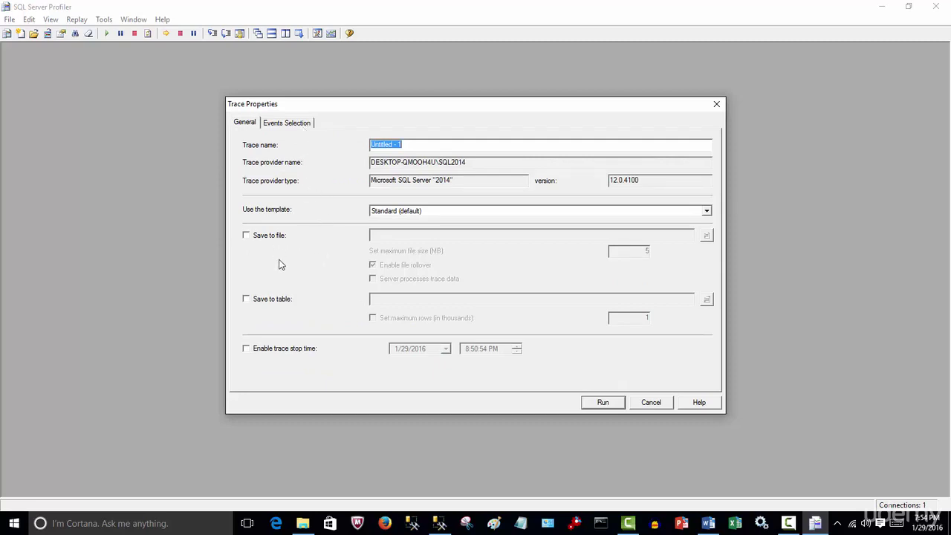
left_click(246, 235)
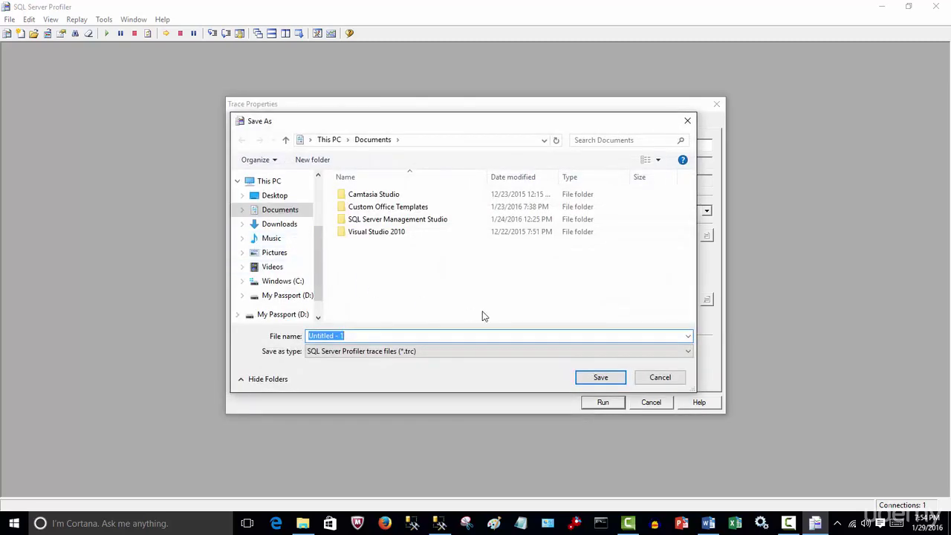
left_click(274, 195)
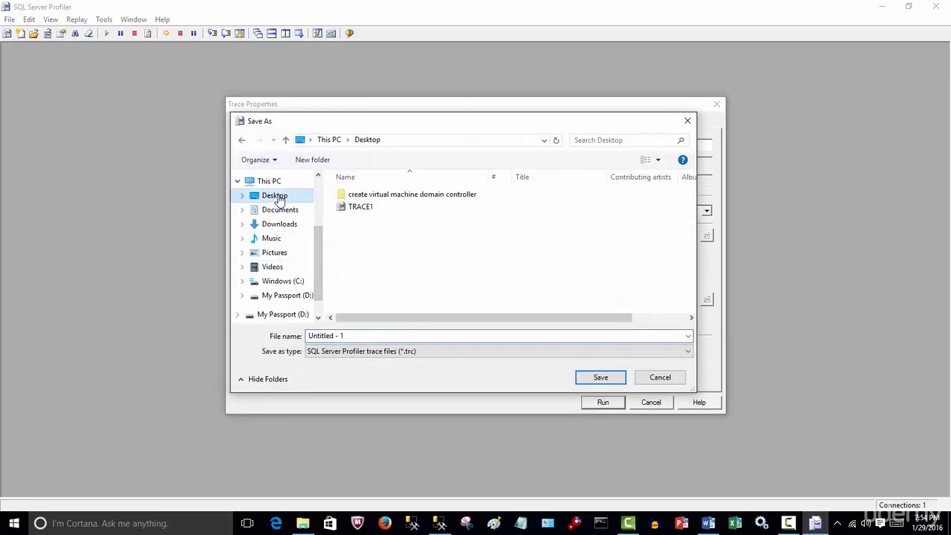
left_click(364, 208)
left_click(599, 378)
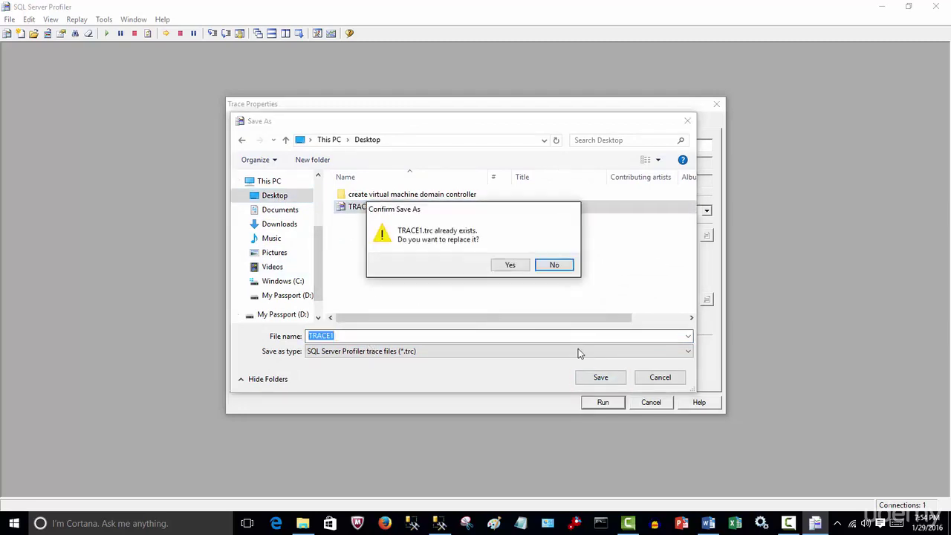
left_click(518, 269)
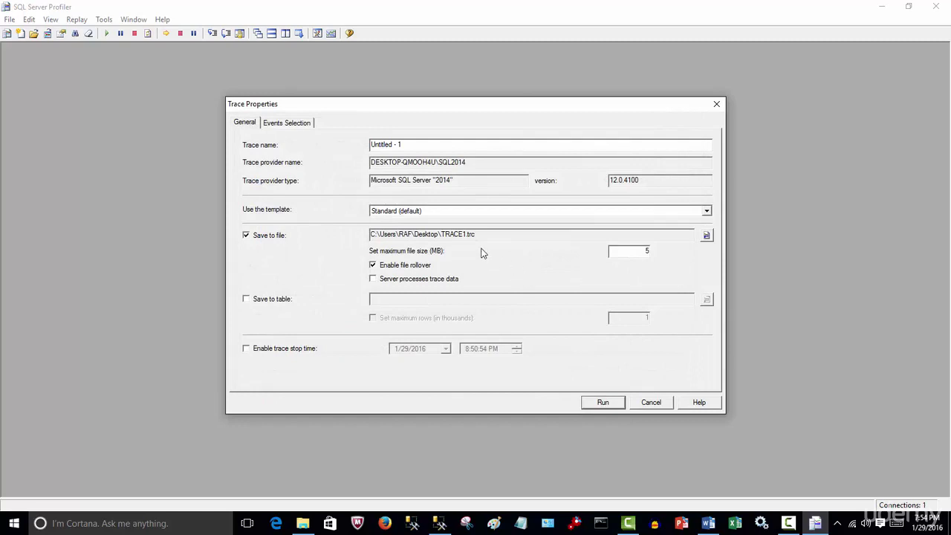
Review the trace file's save path, look over the event selection, and return to the general trace properties.
left_click_drag(479, 237, 349, 237)
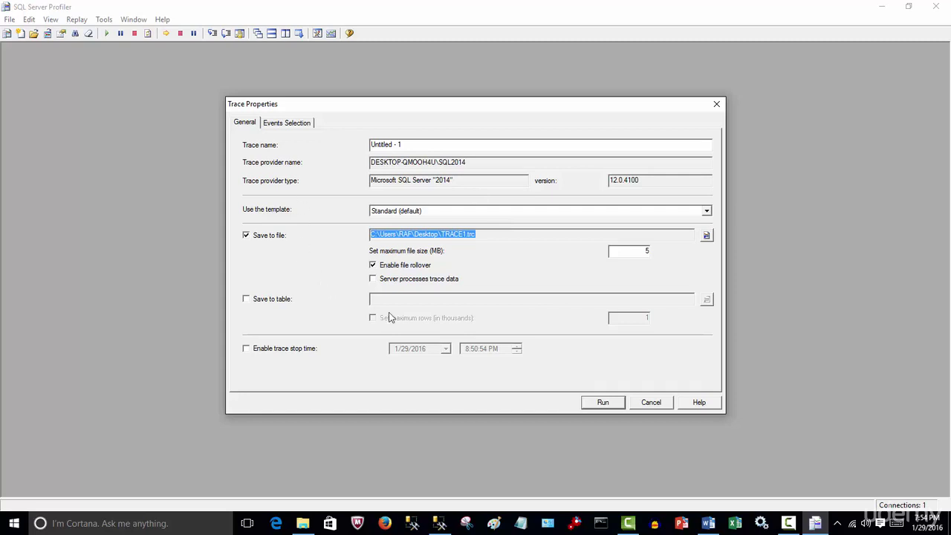
left_click(291, 128)
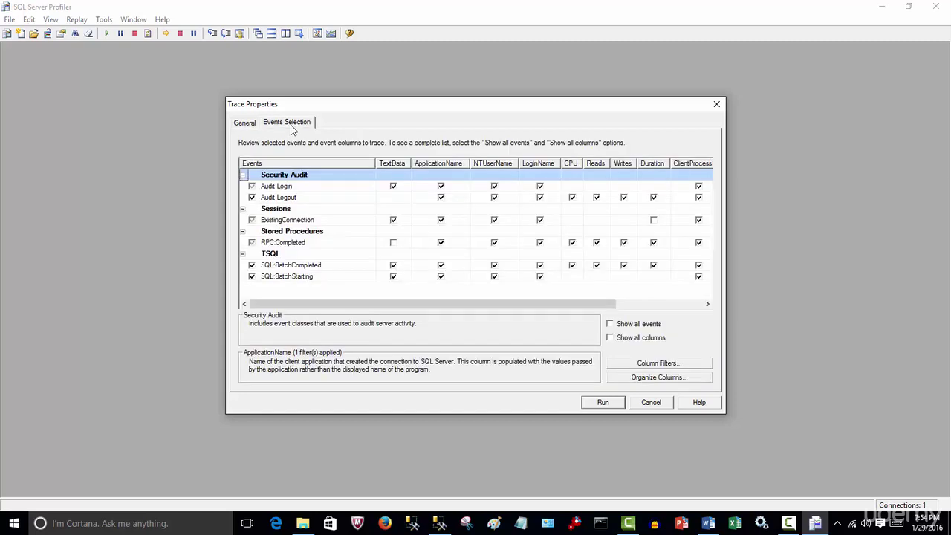
left_click(240, 125)
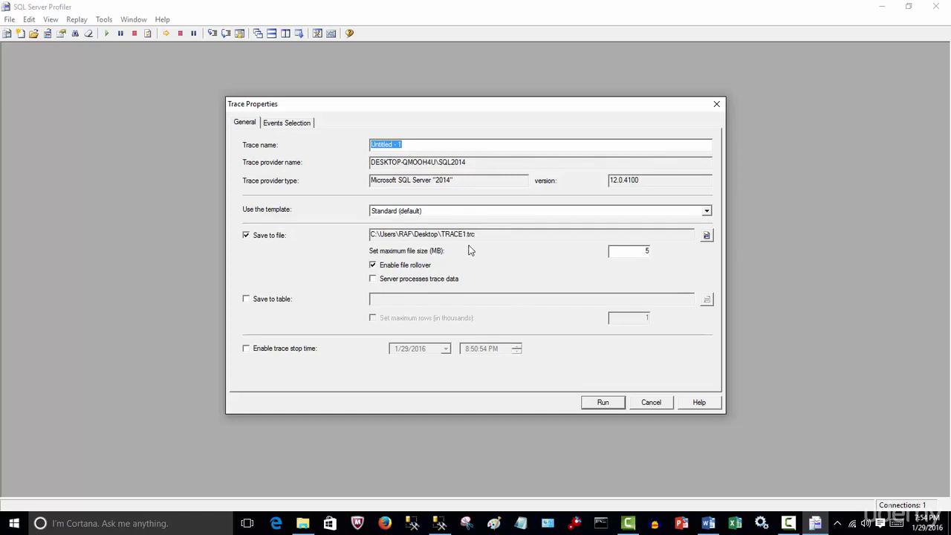
Set the trace file's maximum size to 100 MB and turn off saving the trace to a file.
left_click(646, 251)
left_click(637, 251)
type("100")
left_click(270, 239)
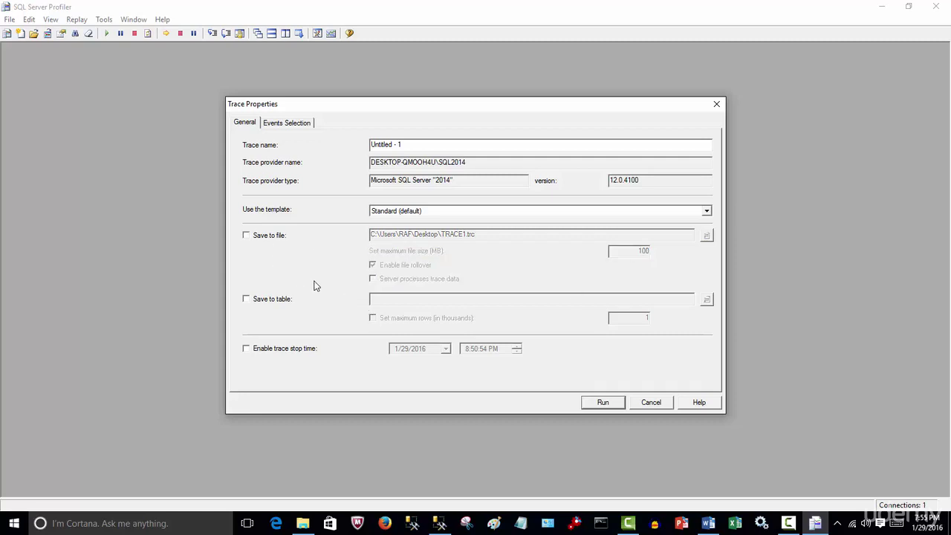
Connect to the server to view the databases offered as destination for saving the trace to a table, and cancel.
left_click(272, 299)
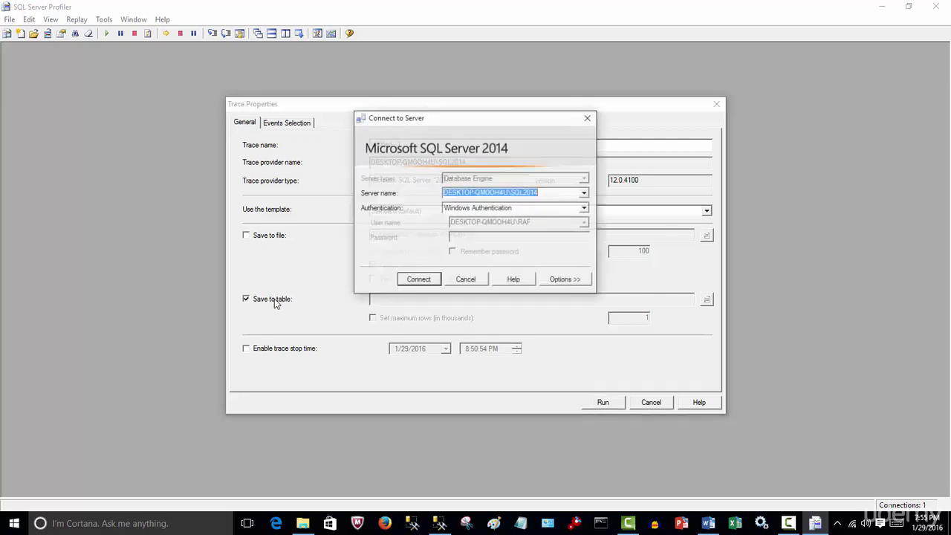
left_click(419, 280)
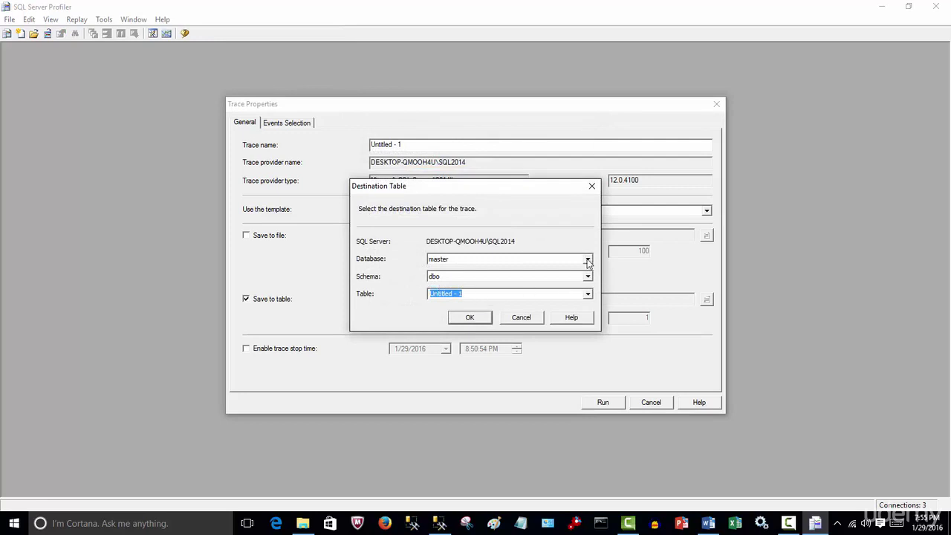
left_click(587, 260)
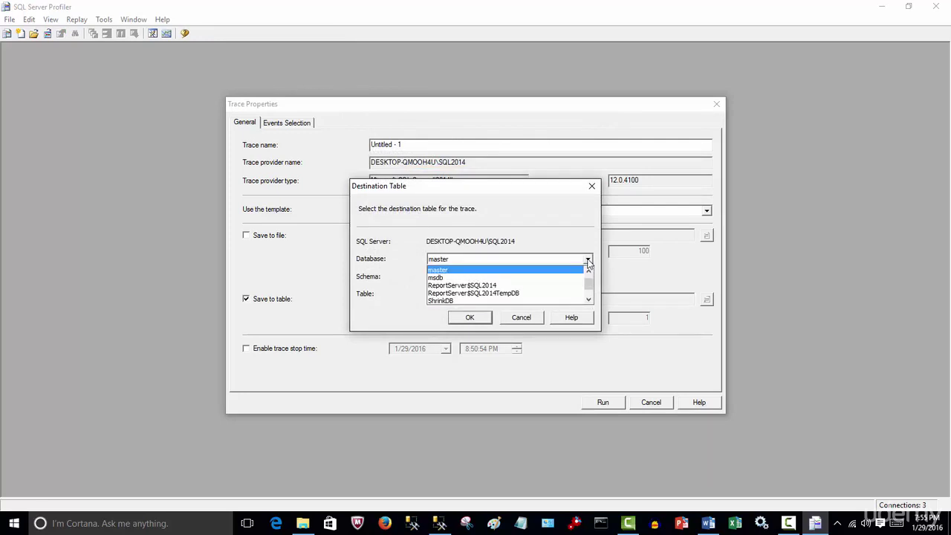
left_click(587, 261)
left_click(521, 317)
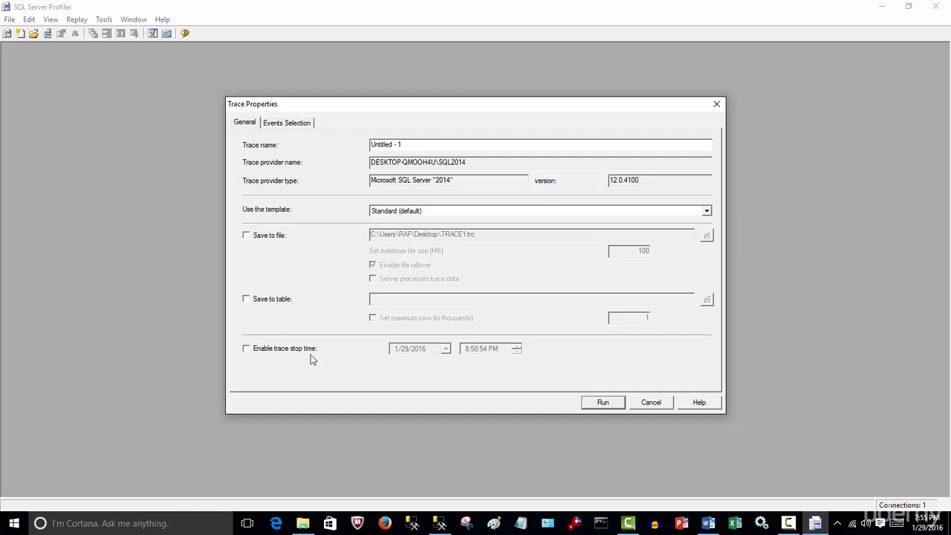
Turn the trace stop time on and off again, and review the selected events with their data columns.
left_click(246, 349)
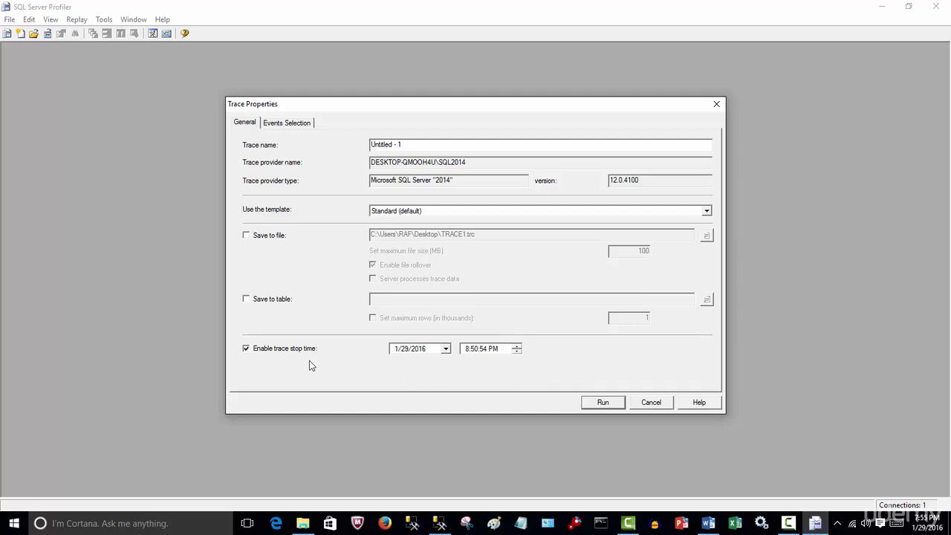
left_click(277, 350)
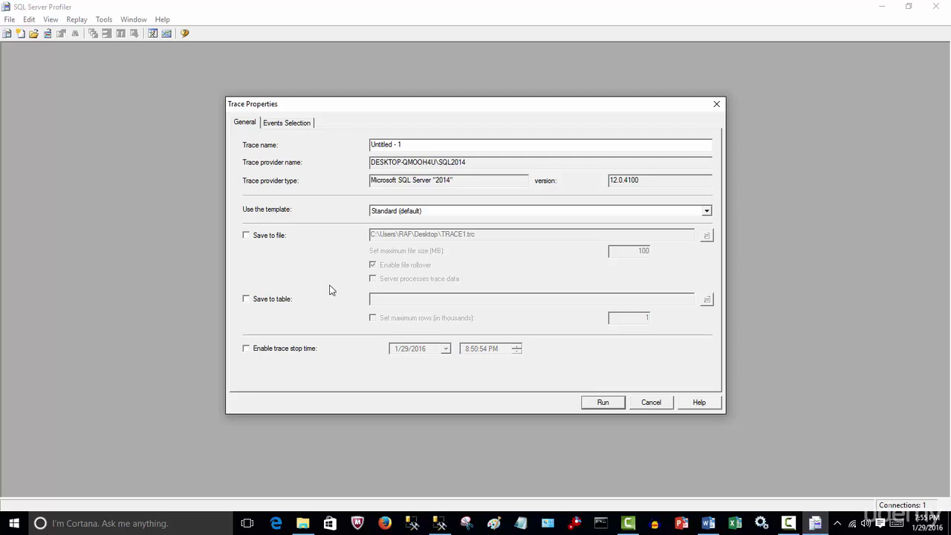
left_click(285, 124)
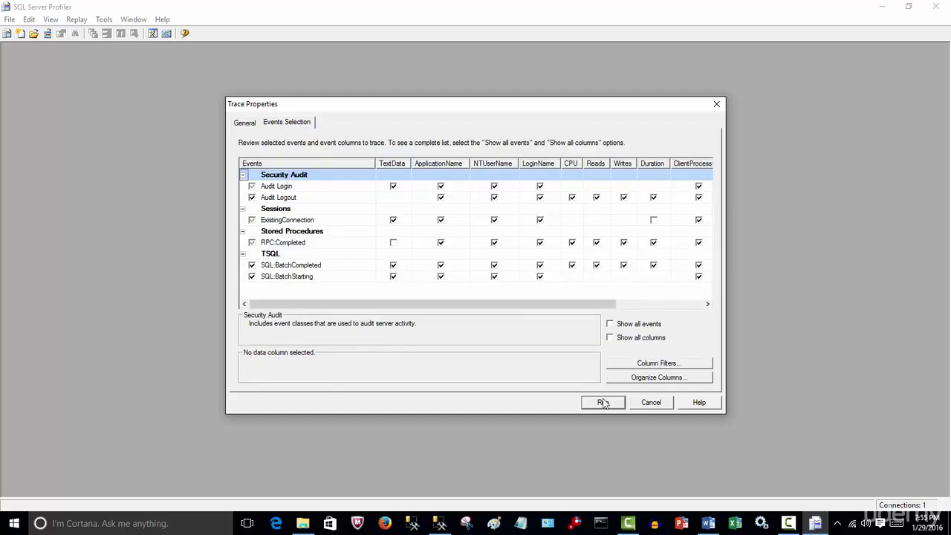
left_click_drag(500, 303, 400, 291)
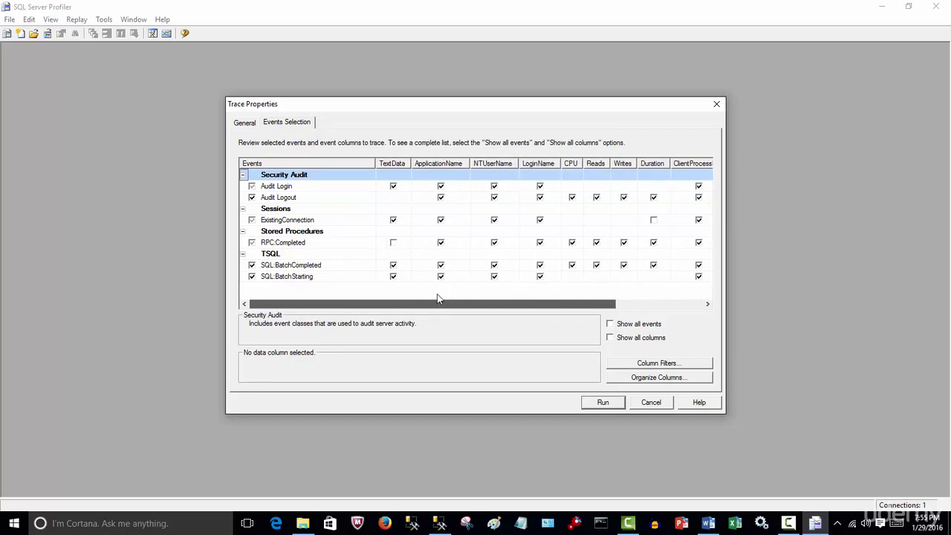
left_click(245, 124)
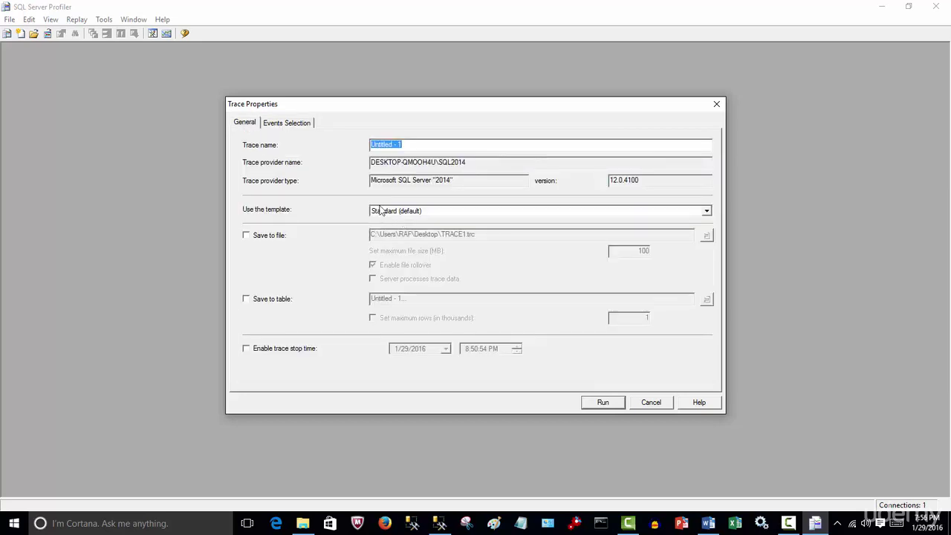
left_click(292, 127)
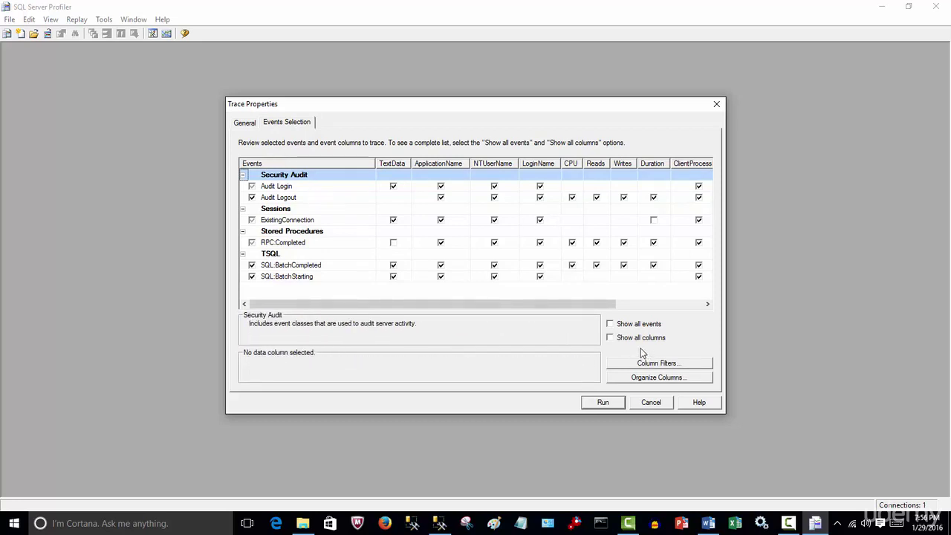
left_click_drag(592, 303, 686, 312)
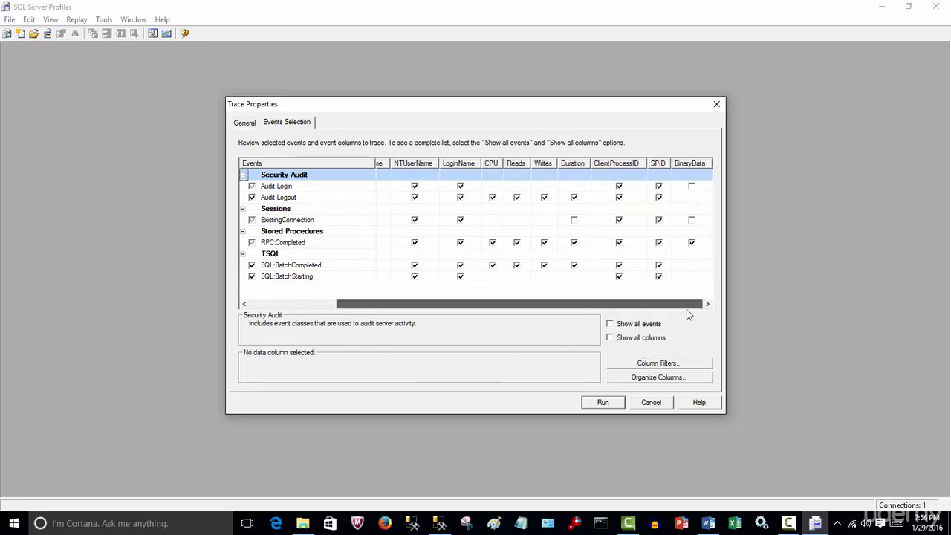
Add the Database events Data File Auto Grow, Data File Auto Shrink, Log File Auto Grow and Log File Auto Shrink, and display only the selected events.
left_click(612, 324)
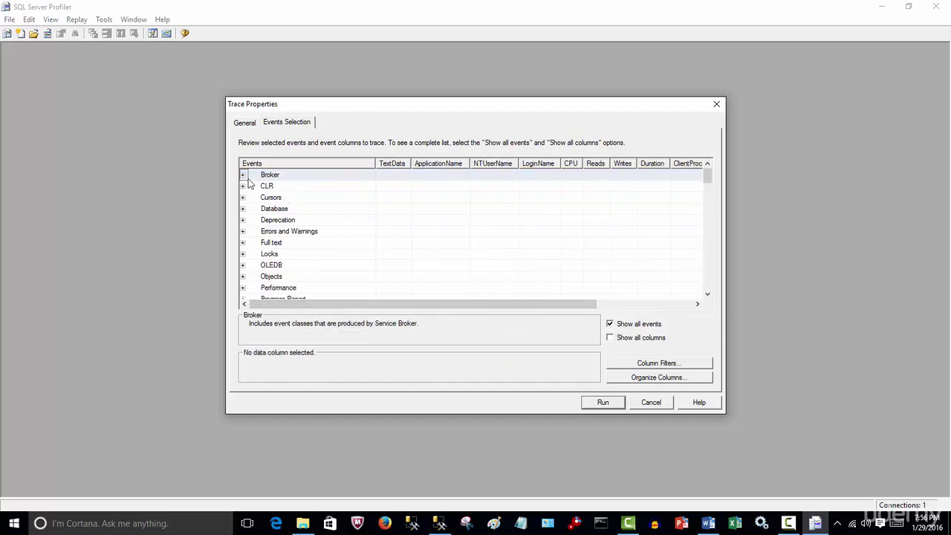
mouse_move(708, 177)
left_mouse_down()
mouse_move(708, 292)
mouse_move(707, 177)
left_mouse_up()
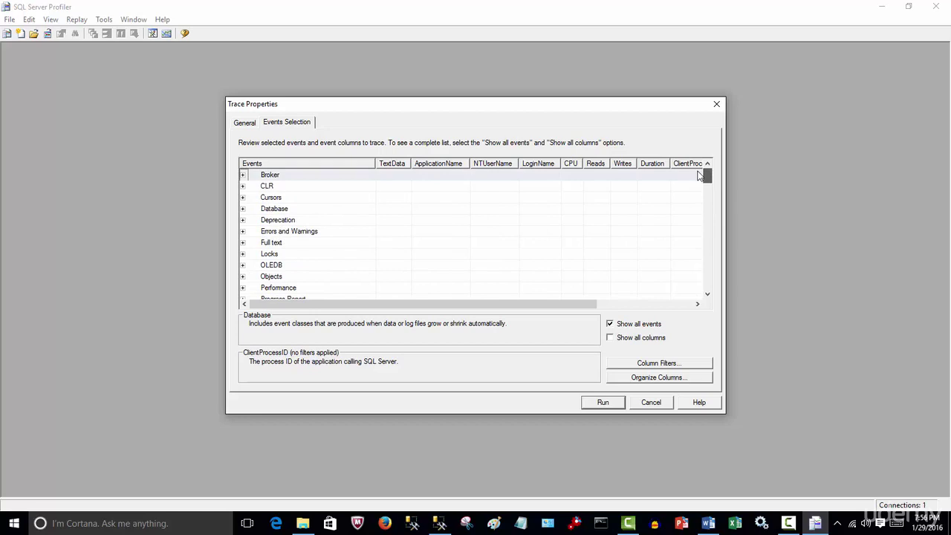
left_click(243, 209)
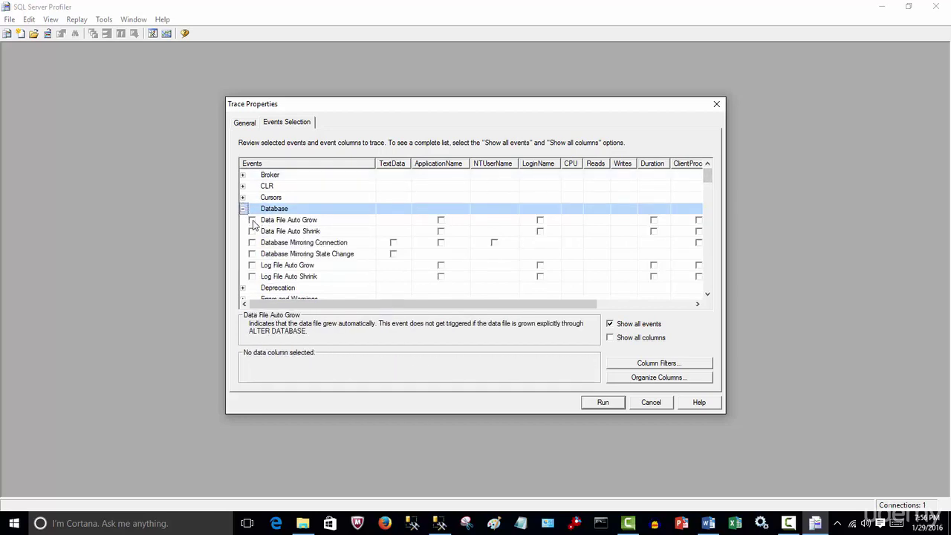
left_click(251, 219)
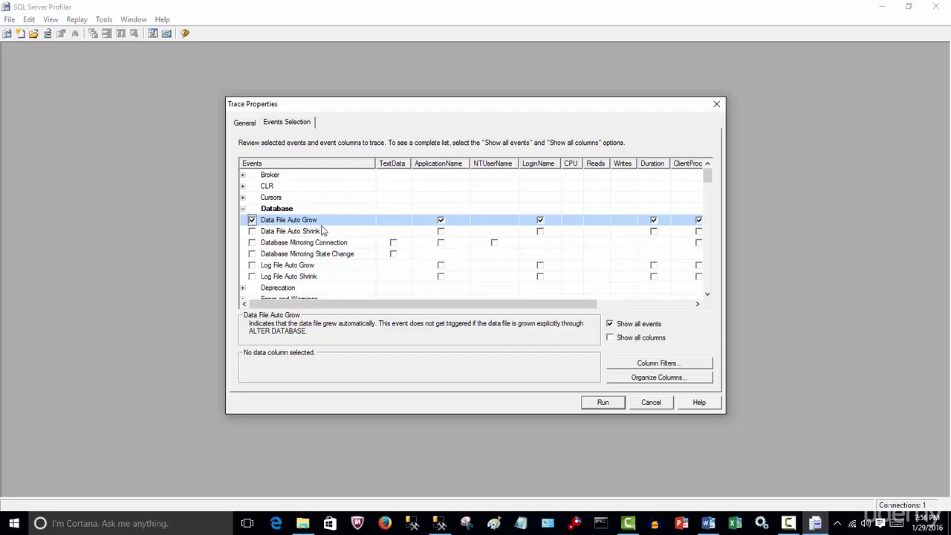
left_click(252, 231)
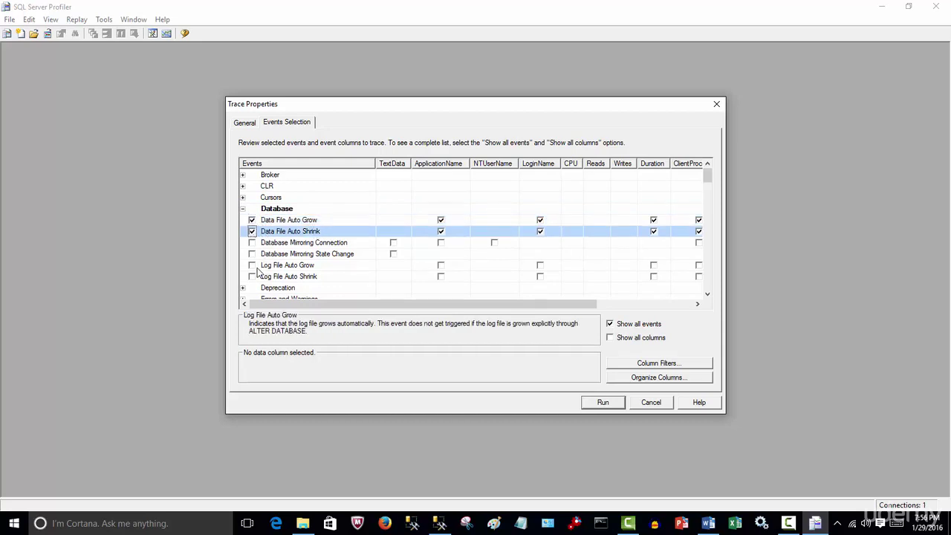
left_click(252, 265)
left_click(252, 276)
left_click(243, 209)
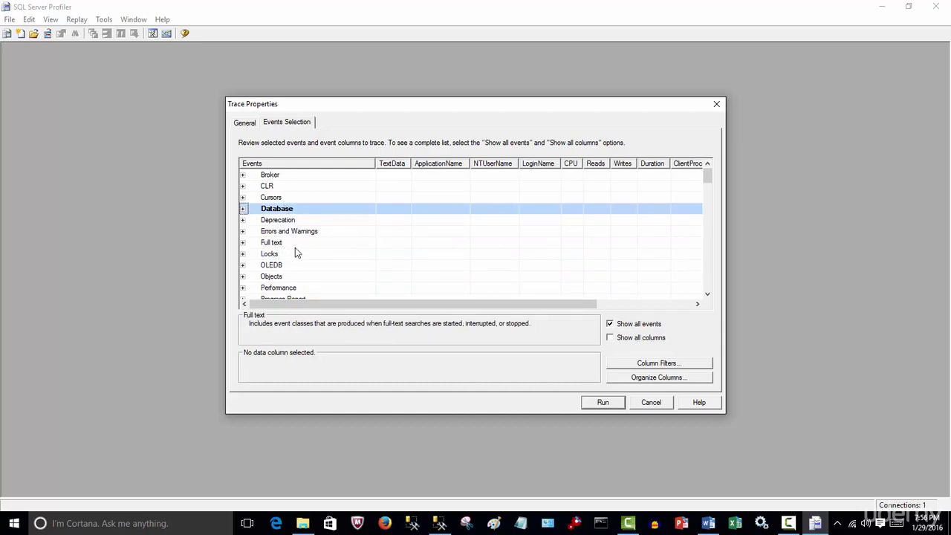
left_click(628, 325)
Display all columns and include the DatabaseName column for every event, from Data File Auto Grow to SQL:BatchStarting.
left_click_drag(551, 309, 679, 336)
left_click(610, 337)
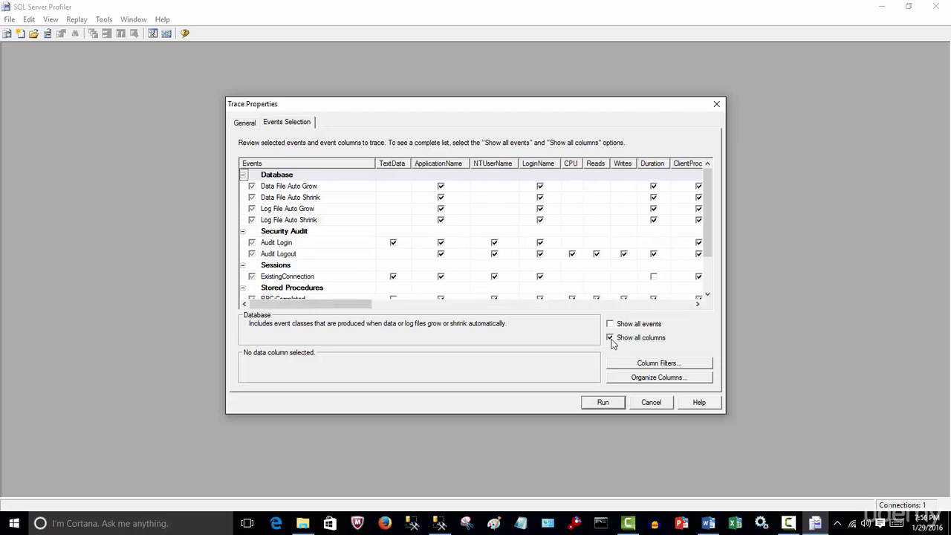
left_click_drag(339, 310, 412, 315)
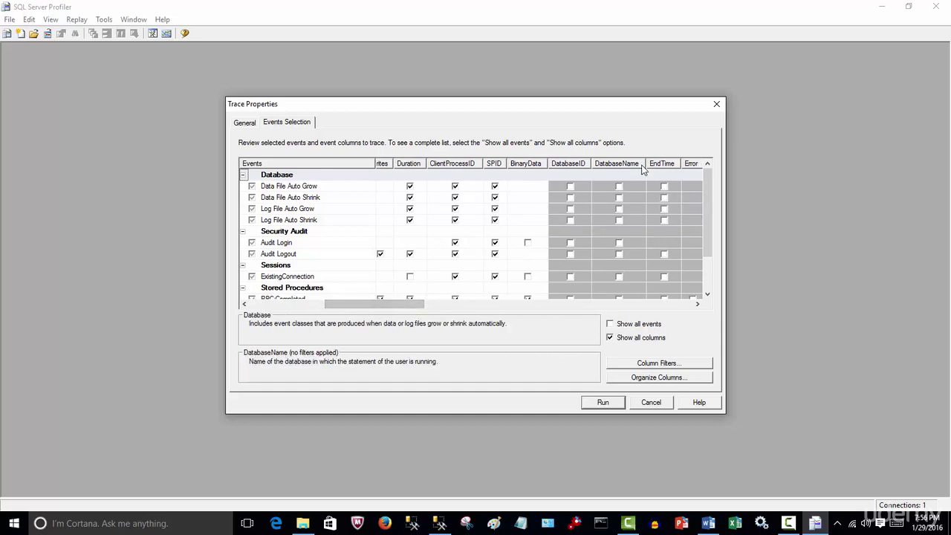
left_click(620, 186)
left_click(619, 197)
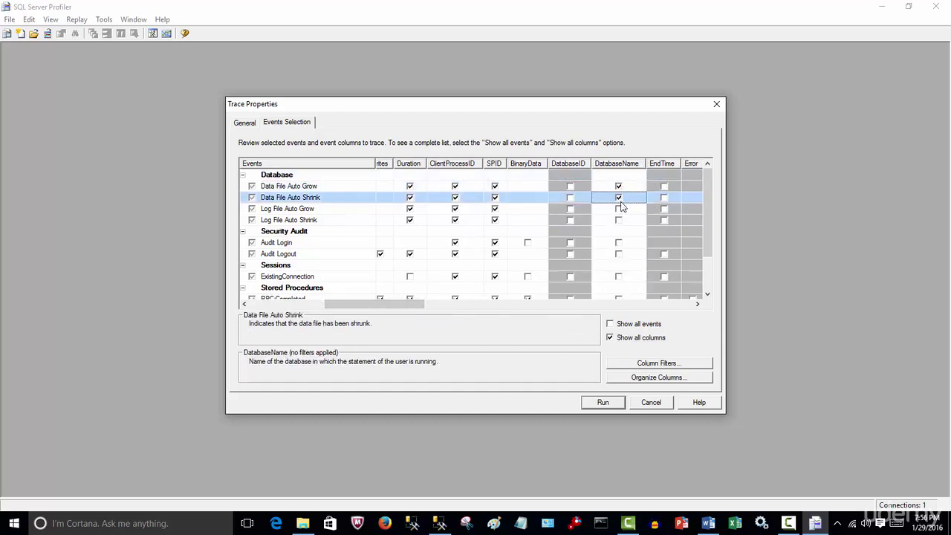
left_click(619, 208)
left_click(620, 220)
left_click(620, 242)
left_click(619, 253)
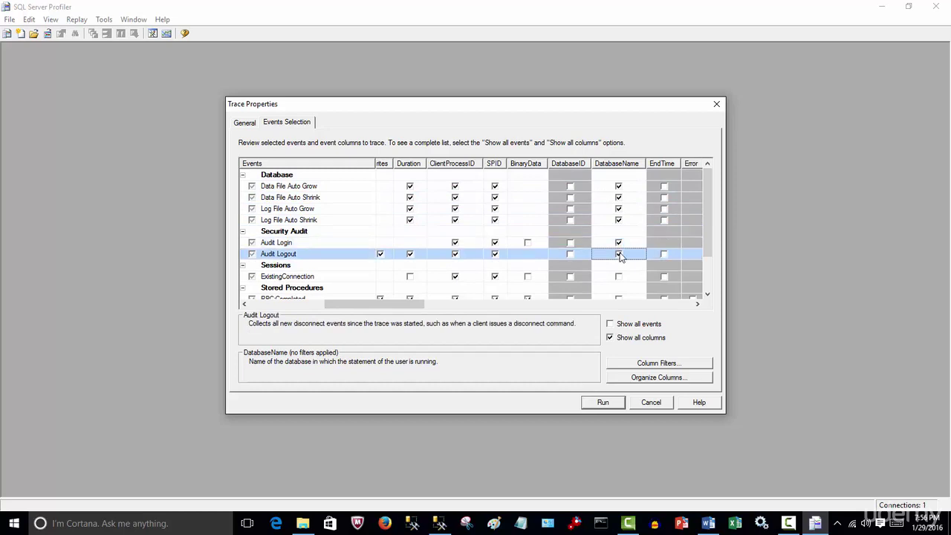
left_click(620, 276)
left_click(621, 298)
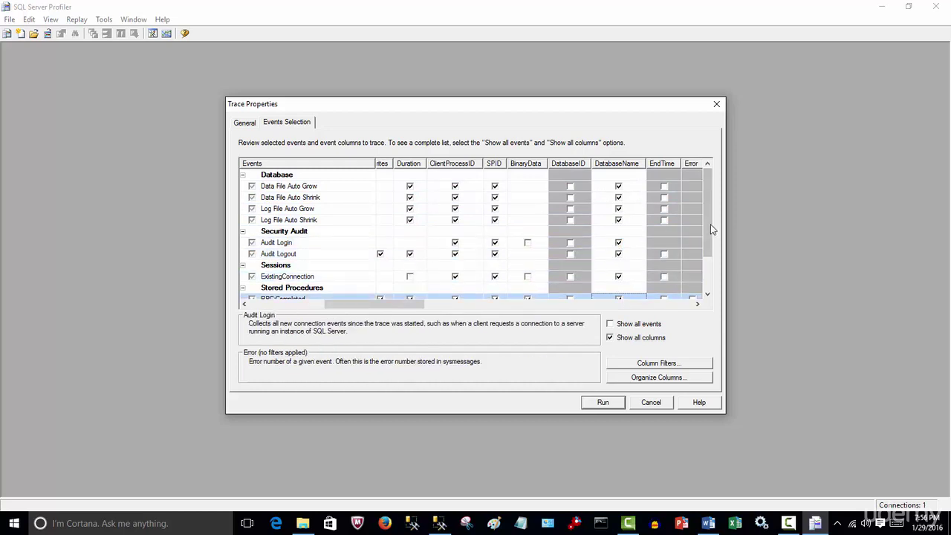
left_click_drag(710, 230, 711, 272)
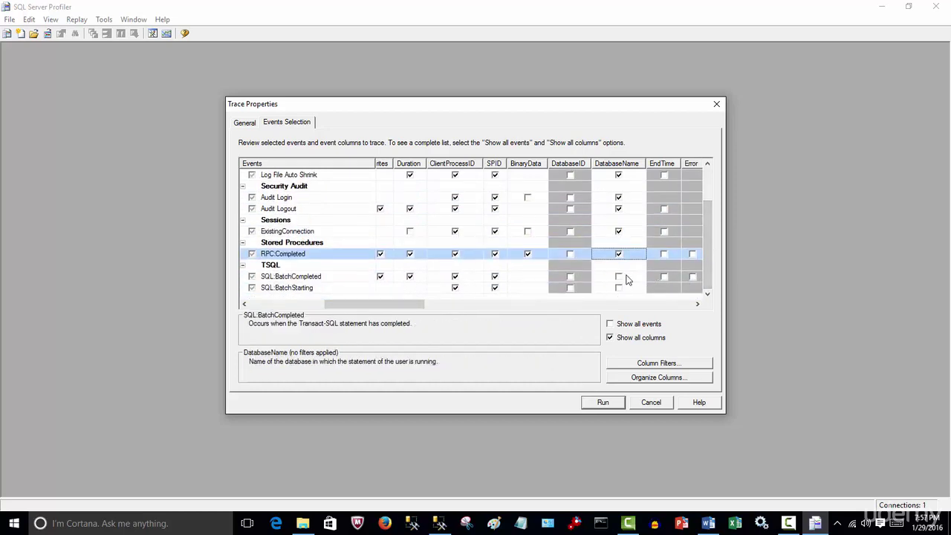
left_click(620, 276)
left_click(620, 287)
Exclude the DatabaseName column from all events again and stop displaying all columns.
left_click(620, 277)
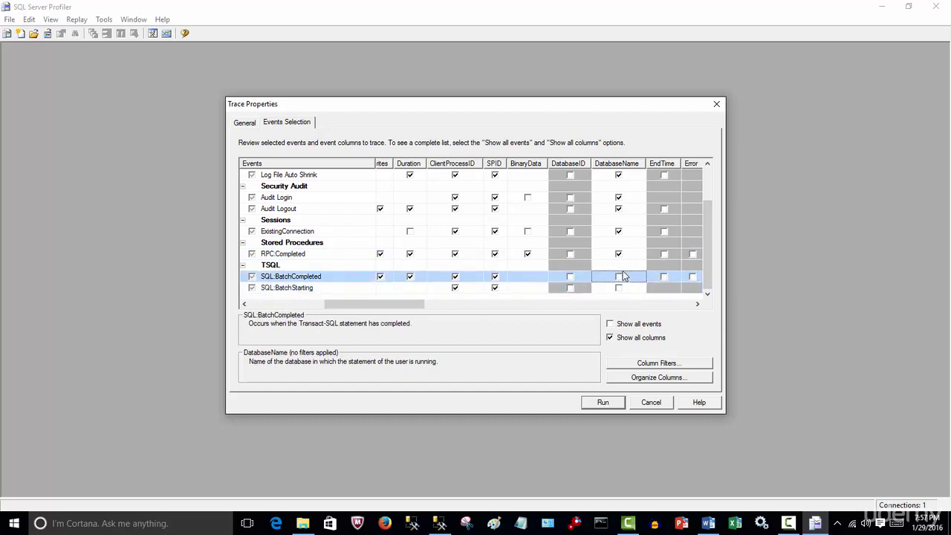
left_click(620, 254)
left_click(619, 231)
left_click(620, 208)
left_click(620, 197)
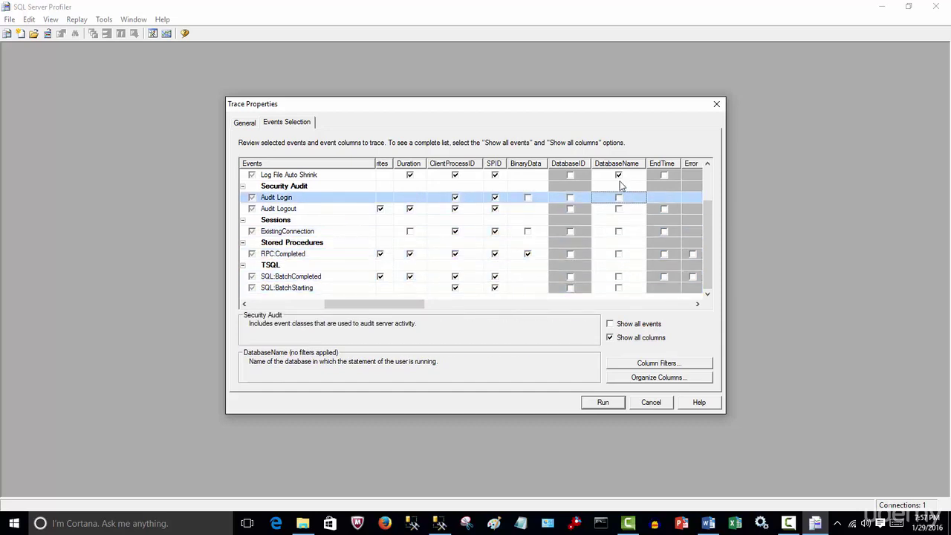
left_click(620, 175)
scroll(709, 218, "up", 2)
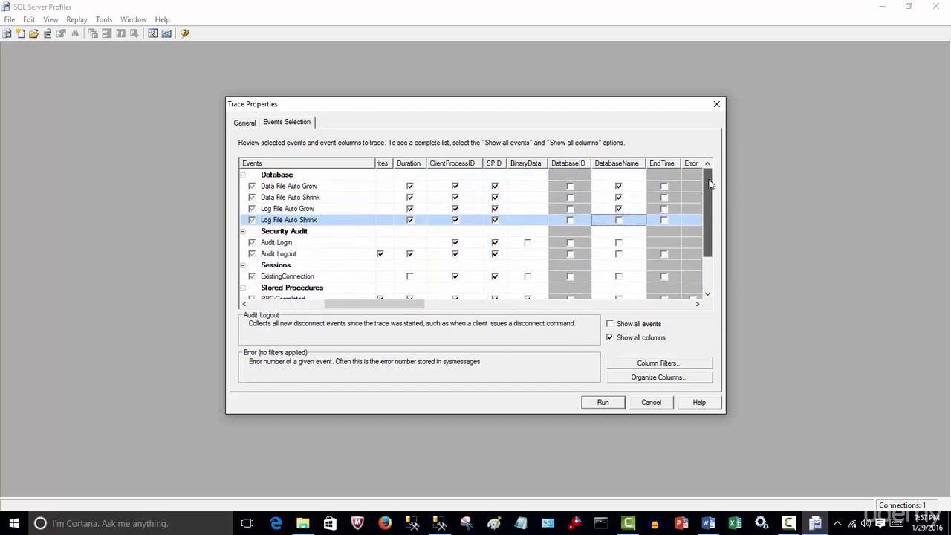
left_click(619, 208)
left_click(619, 196)
left_click(620, 187)
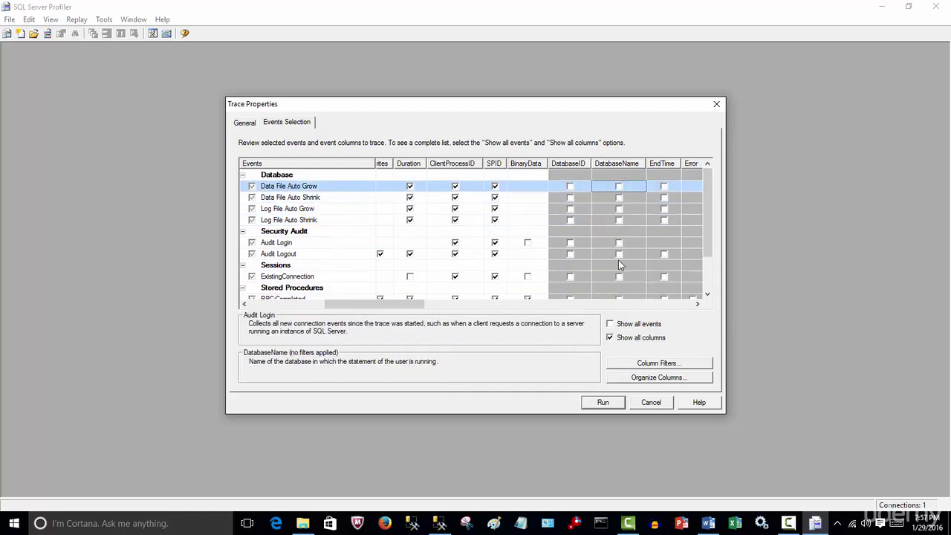
left_click(610, 338)
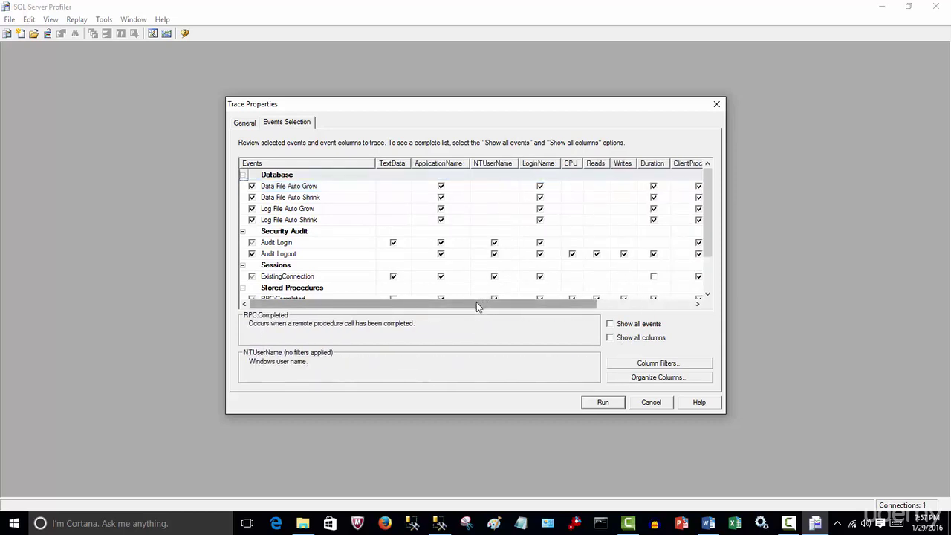
Check the column filter settings for ApplicationName without changing them, and look over the remaining data columns.
left_click(691, 364)
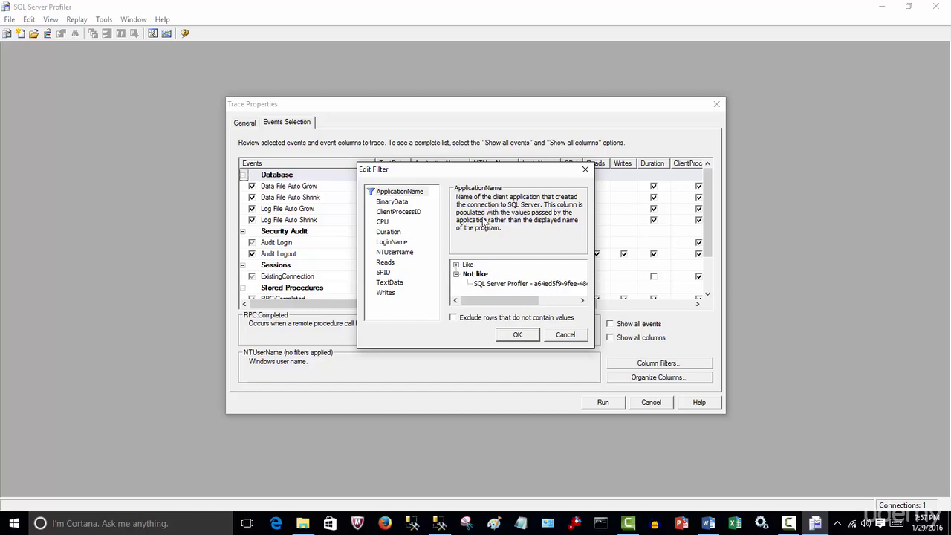
left_click(564, 334)
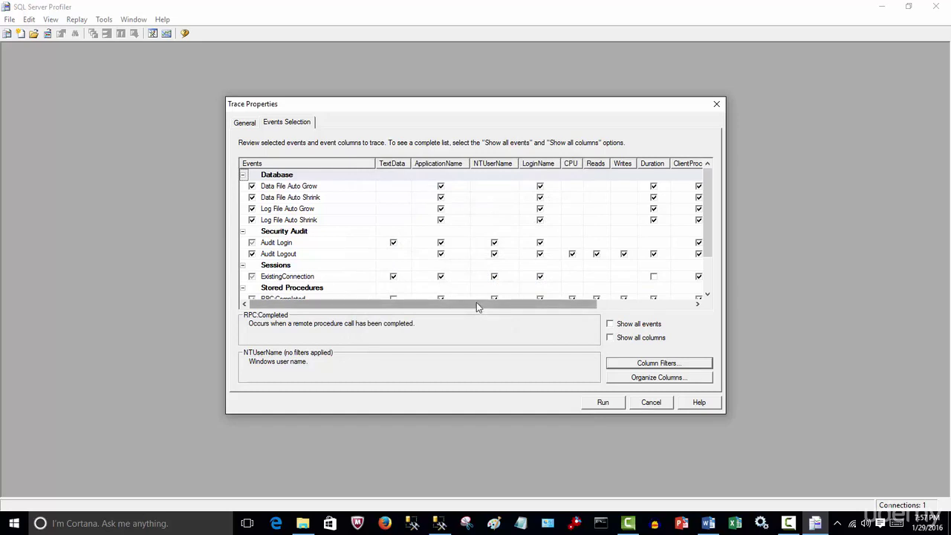
left_click_drag(479, 305, 613, 325)
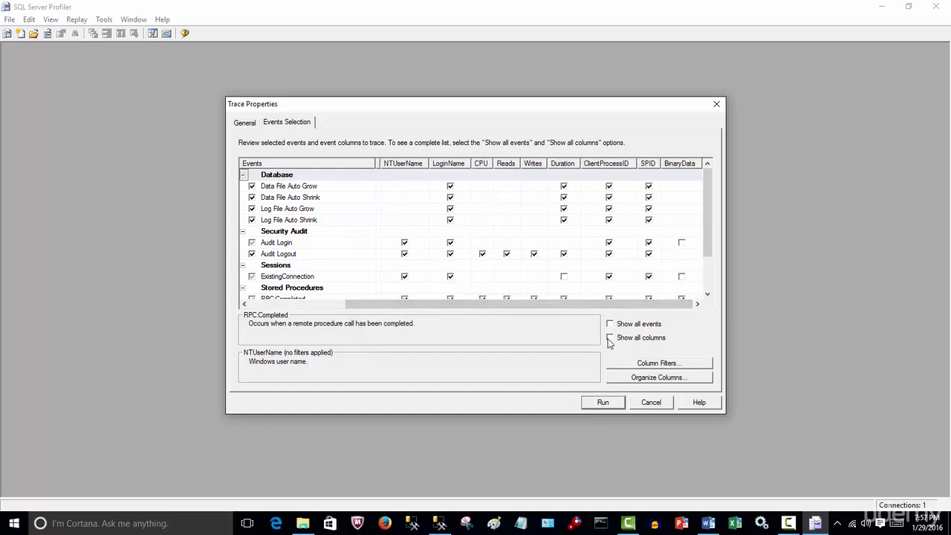
Display all columns and include the DatabaseName column for the four Database events, from Data File Auto Grow to Log File Auto Shrink.
left_click(610, 337)
left_click_drag(341, 308, 438, 323)
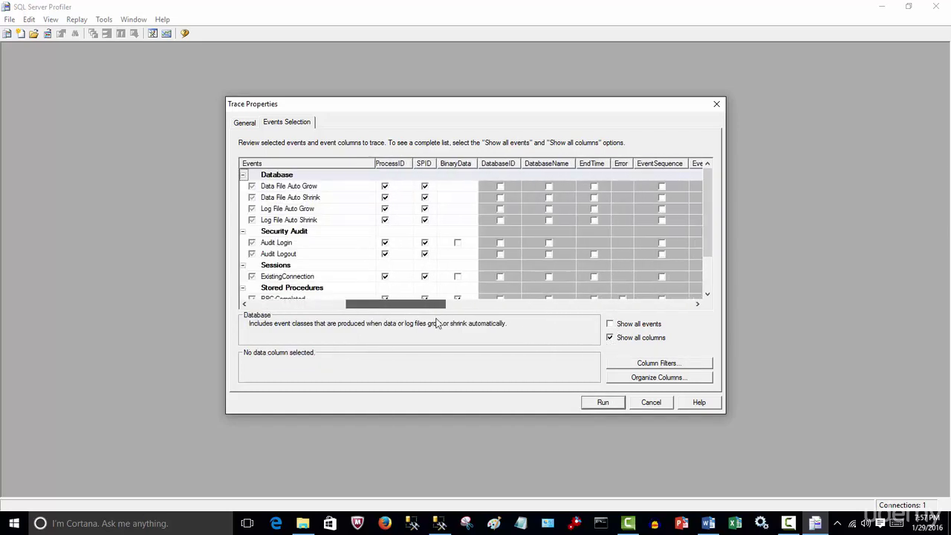
left_click(548, 186)
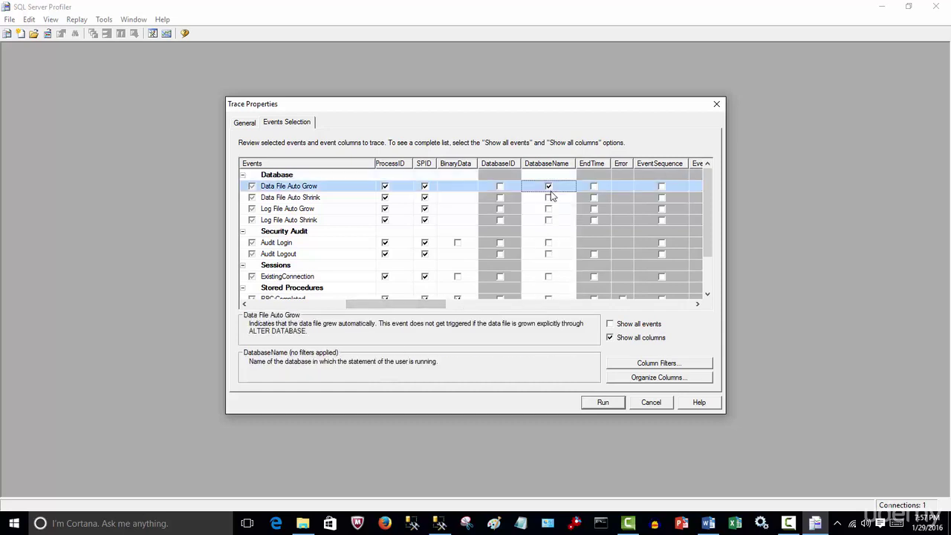
left_click(548, 197)
left_click(548, 208)
left_click(548, 220)
Include DatabaseName for the remaining events, from Audit Login to SQL:BatchStarting, and display only the selected columns.
left_click(548, 242)
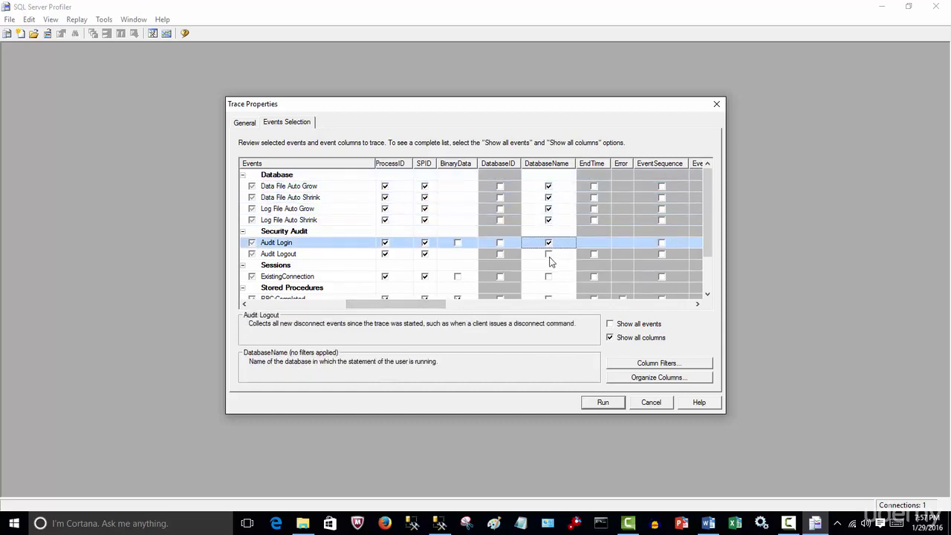
left_click(549, 253)
left_click(549, 277)
left_click(548, 298)
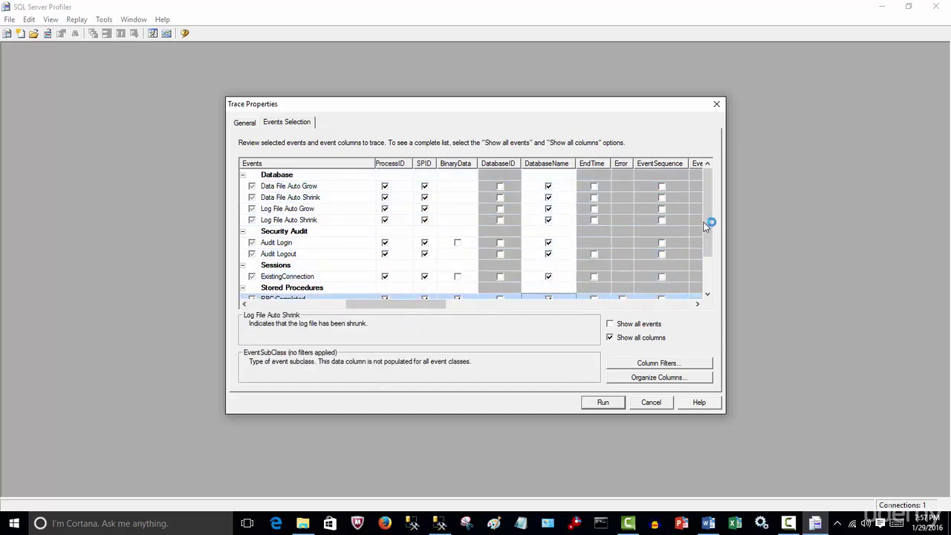
left_click_drag(708, 220, 692, 272)
left_click(548, 276)
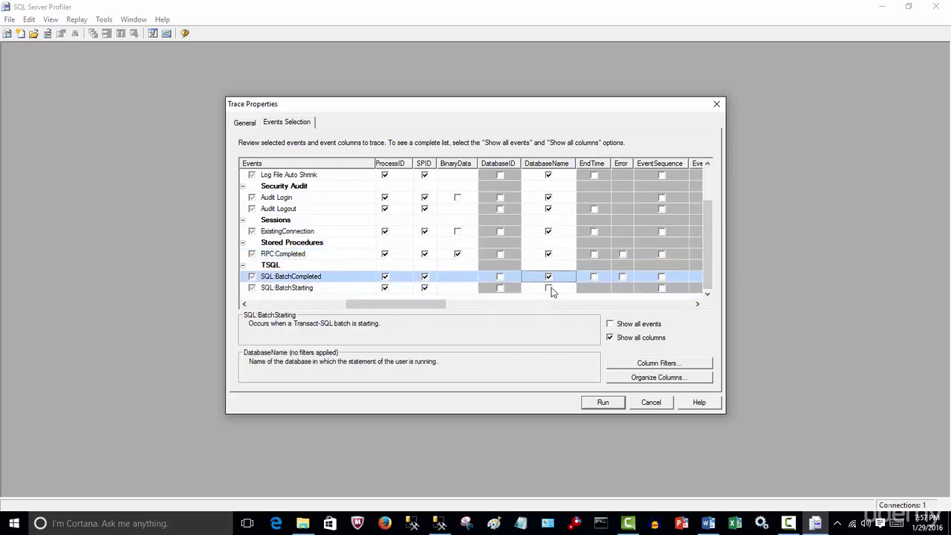
left_click(549, 287)
left_click(629, 340)
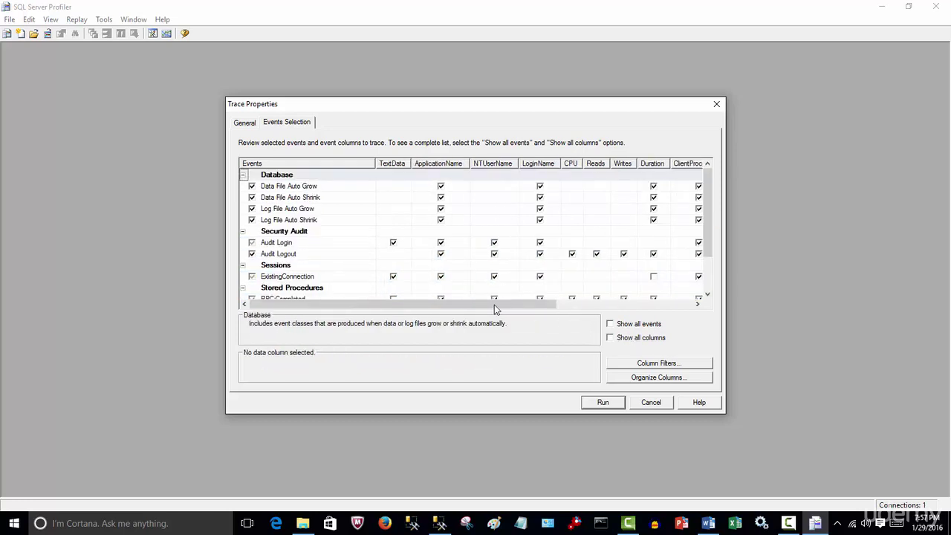
left_click_drag(495, 305, 668, 312)
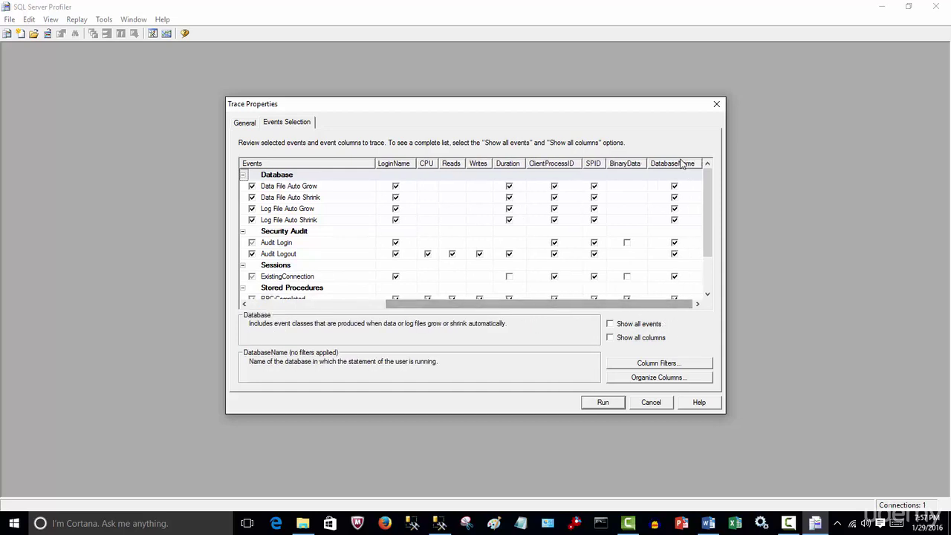
Look at the Like criterion in the DatabaseName column filter without entering a value, and cancel the filter dialog.
left_click(669, 364)
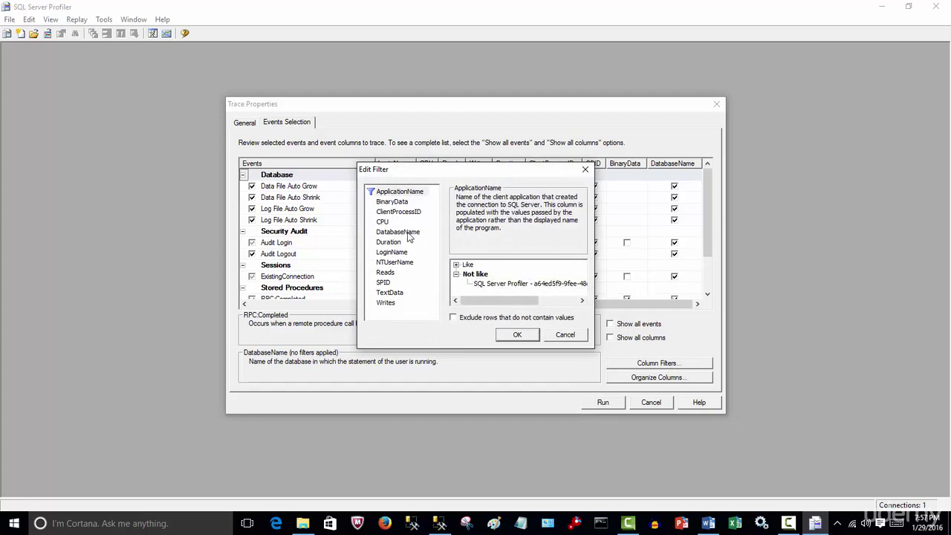
left_click(408, 234)
left_click(456, 265)
left_click(475, 274)
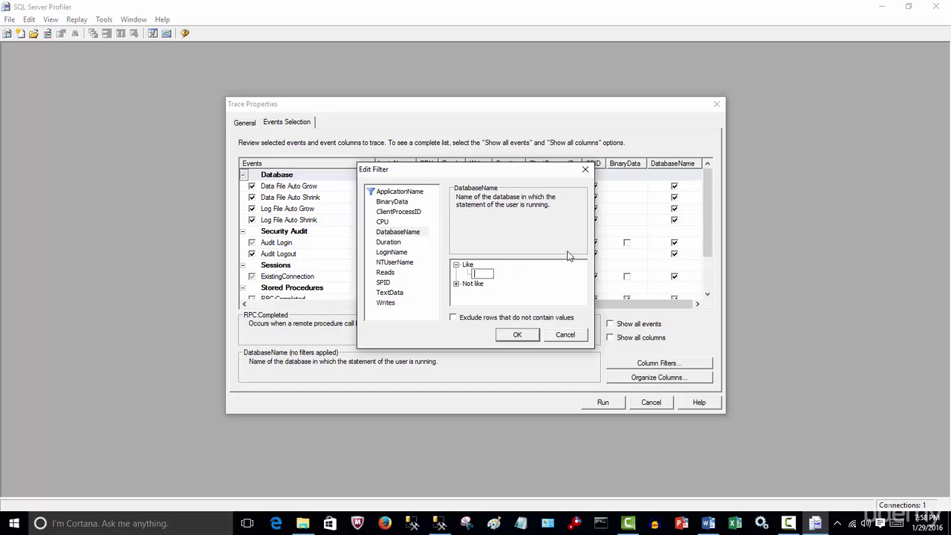
left_click(560, 337)
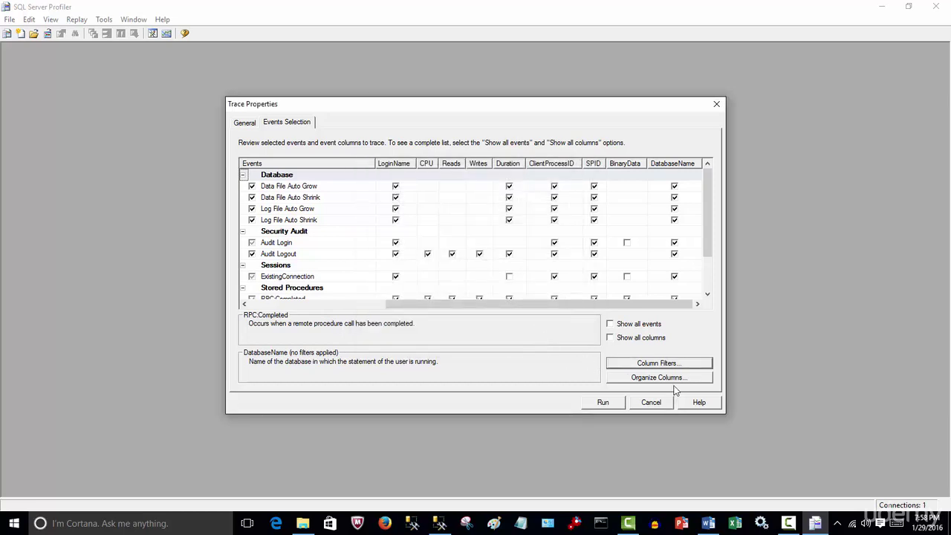
Reorder the trace columns so that Duration comes directly after TextData.
left_click_drag(508, 304, 373, 305)
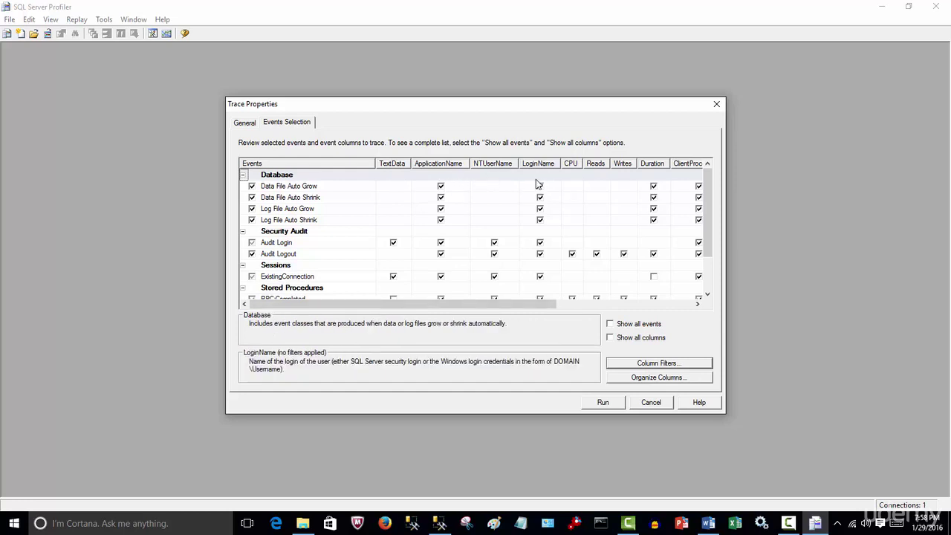
left_click(658, 377)
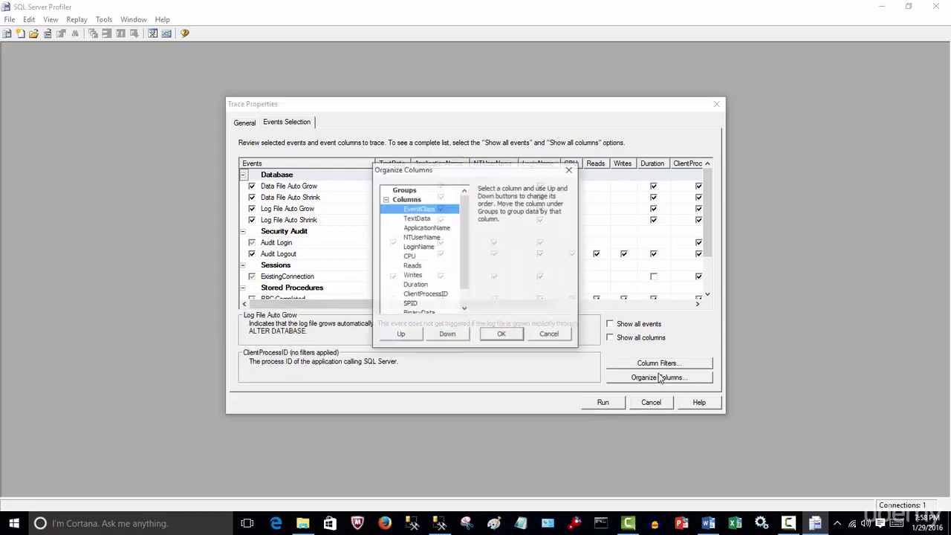
mouse_move(485, 176)
left_mouse_down()
mouse_move(480, 283)
mouse_move(494, 311)
left_mouse_up()
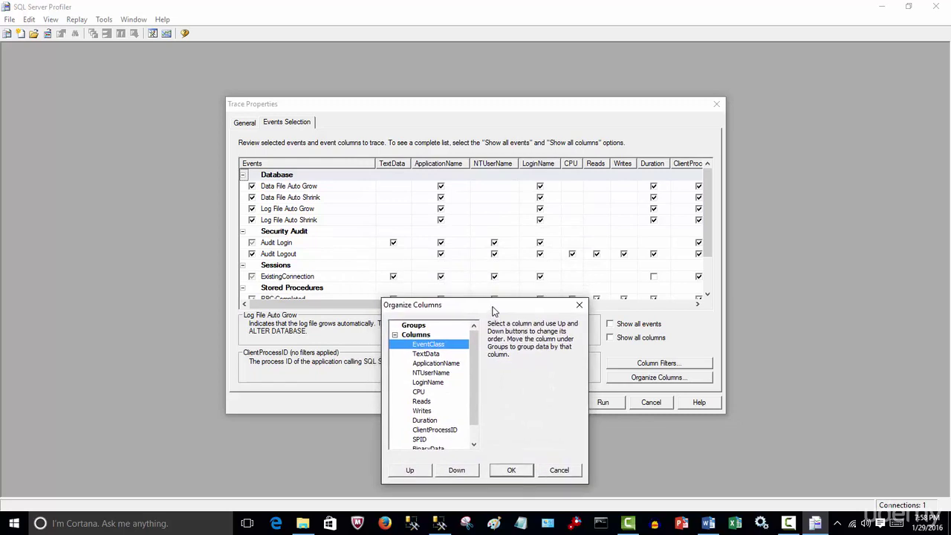
left_click(426, 421)
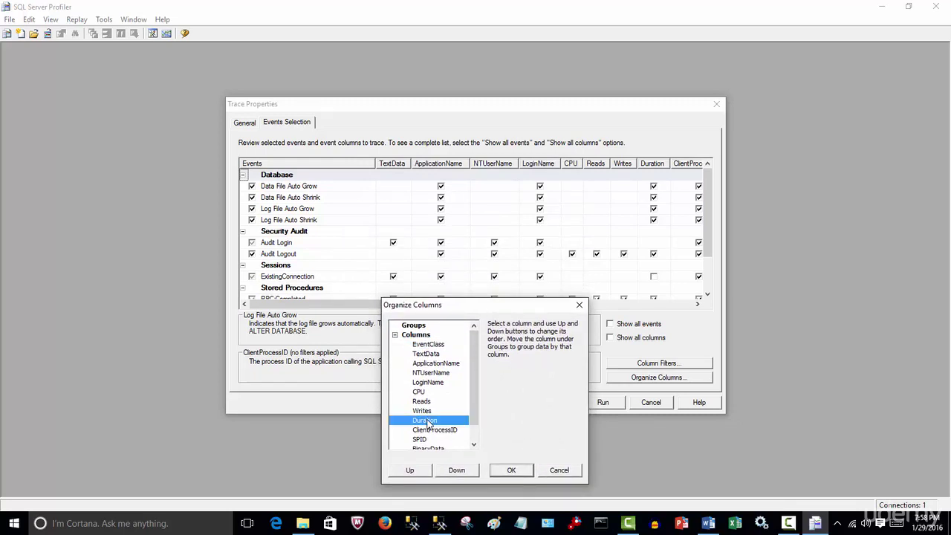
left_click(456, 470)
left_click(456, 470)
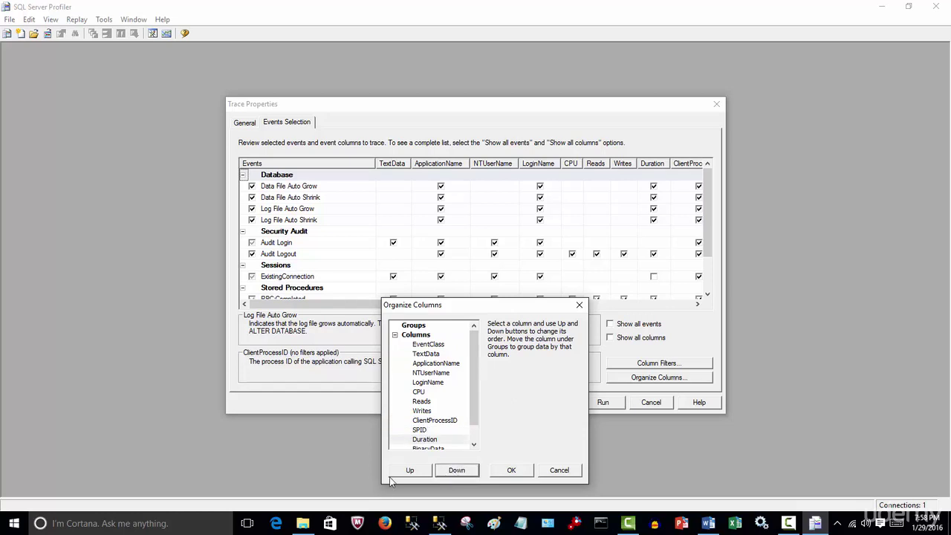
left_click(410, 471)
left_click(410, 470)
left_click(410, 470)
left_click(409, 470)
left_click(410, 471)
left_click(409, 470)
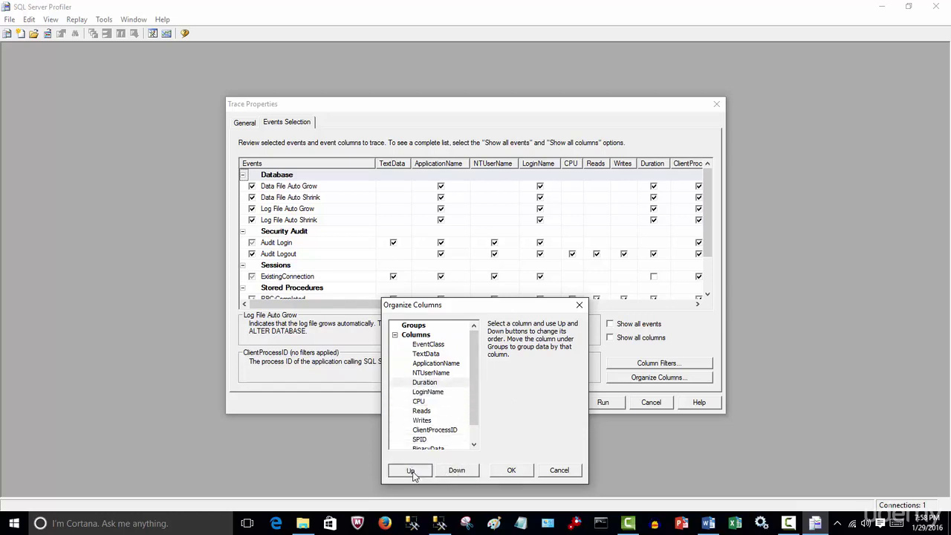
left_click(409, 470)
left_click(409, 471)
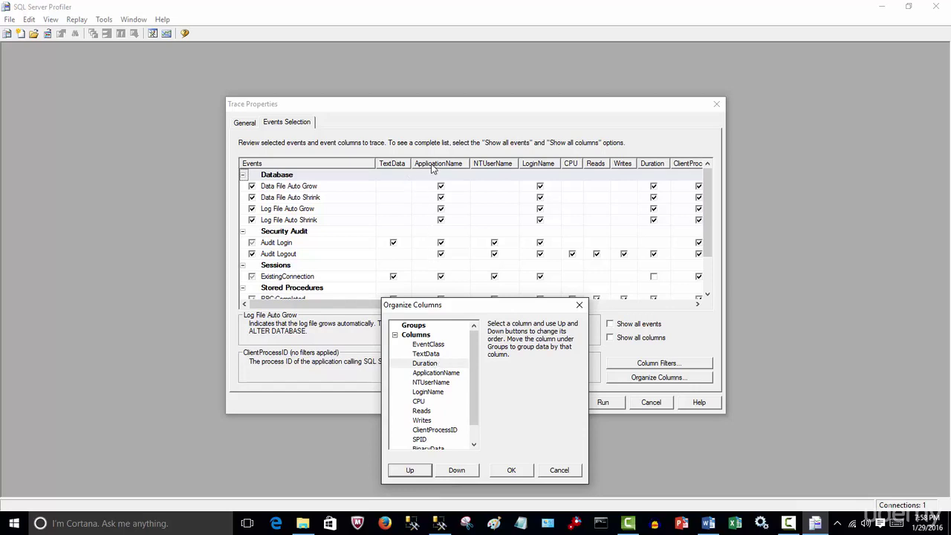
left_click(511, 470)
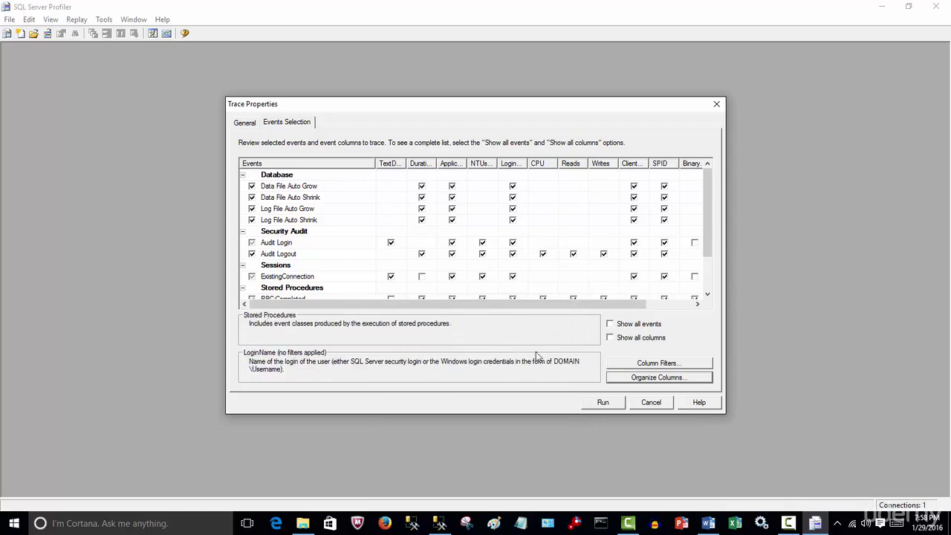
Run the trace, and make its window wider and shorter with a wider ApplicationName column.
left_click(604, 403)
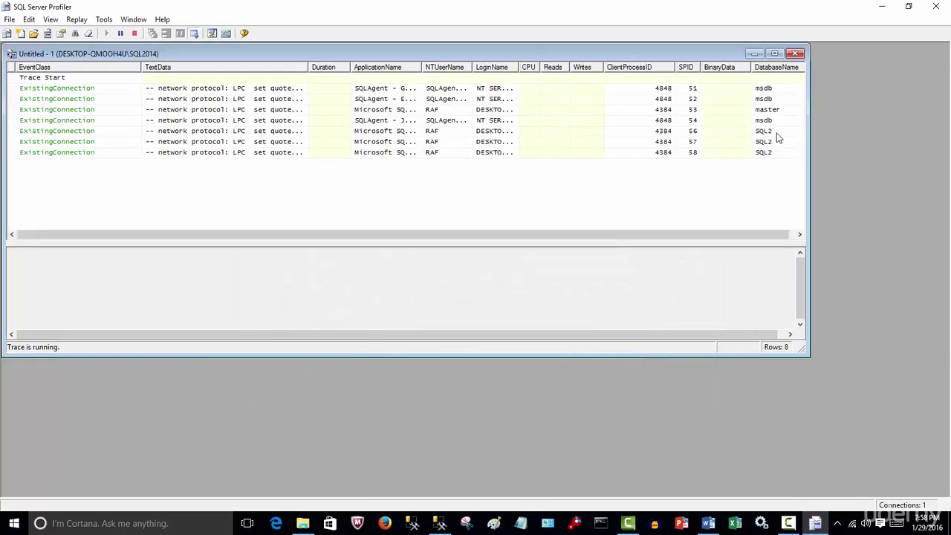
left_click_drag(810, 113, 932, 131)
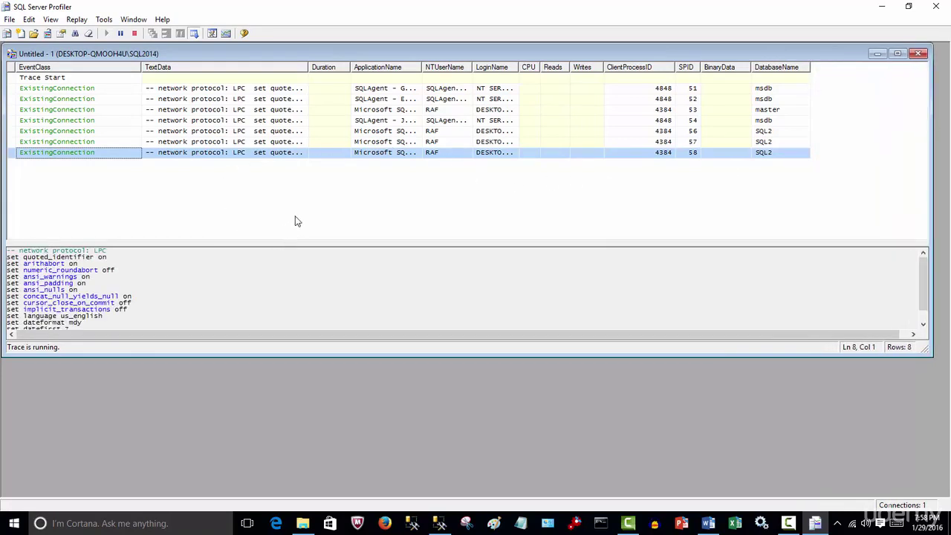
mouse_move(357, 355)
left_mouse_down()
mouse_move(365, 282)
mouse_move(357, 324)
left_mouse_up()
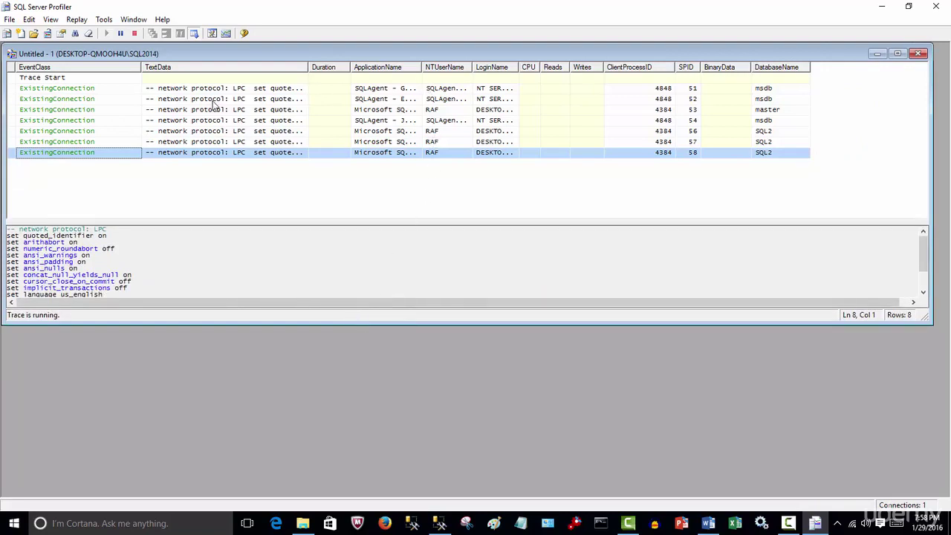
left_click_drag(423, 67, 463, 67)
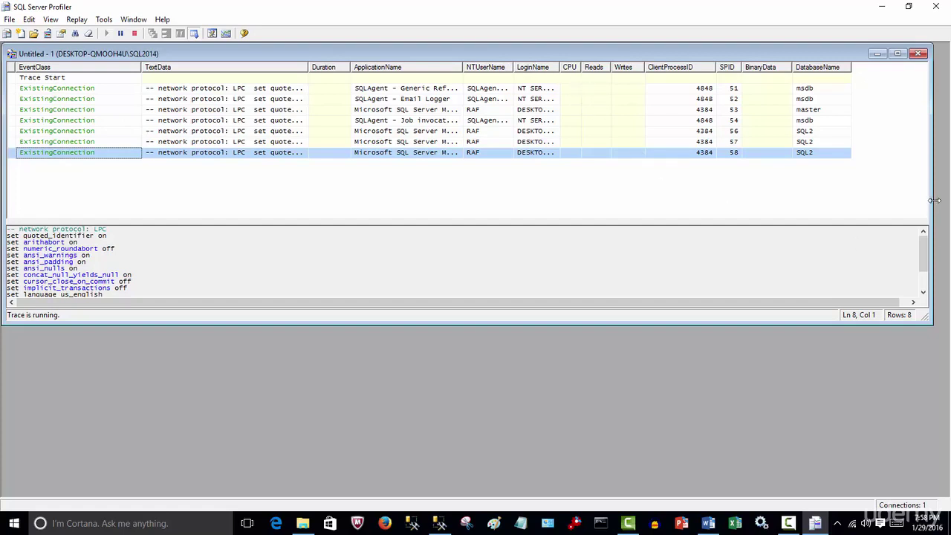
left_click_drag(933, 200, 939, 200)
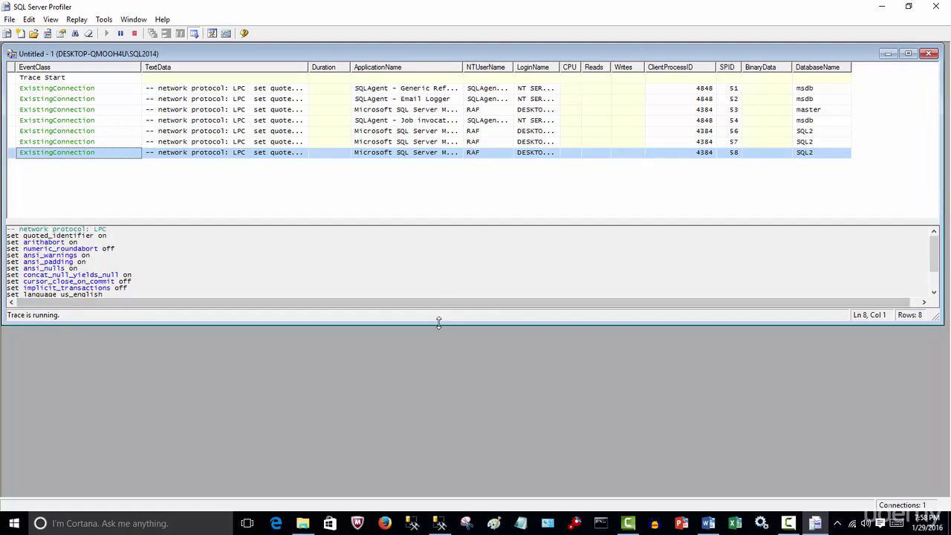
left_click_drag(437, 323, 436, 293)
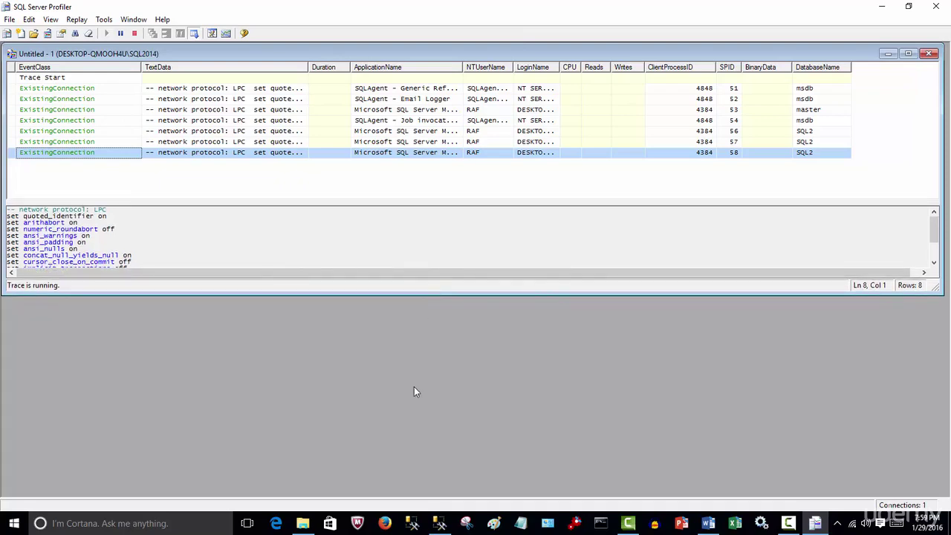
Switch to SQL Server Management Studio, arrange its restored window below the trace, and enlarge the trace's event list.
left_click(439, 523)
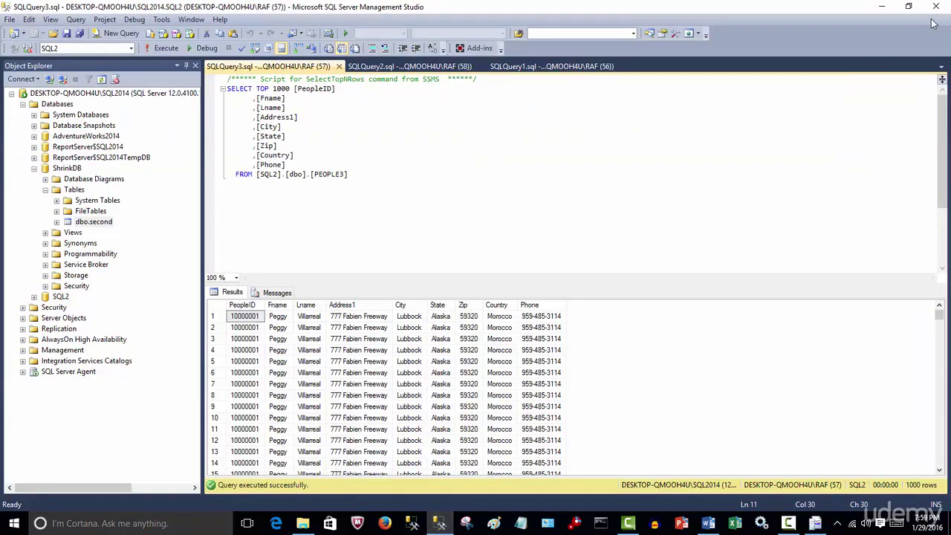
left_click(908, 6)
left_click_drag(466, 175, 416, 309)
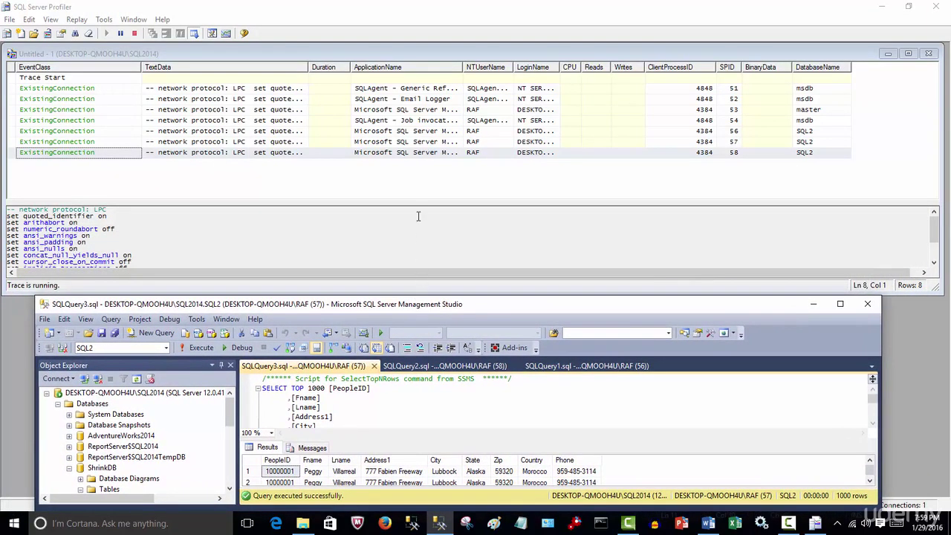
left_click_drag(419, 204, 428, 269)
left_click(440, 523)
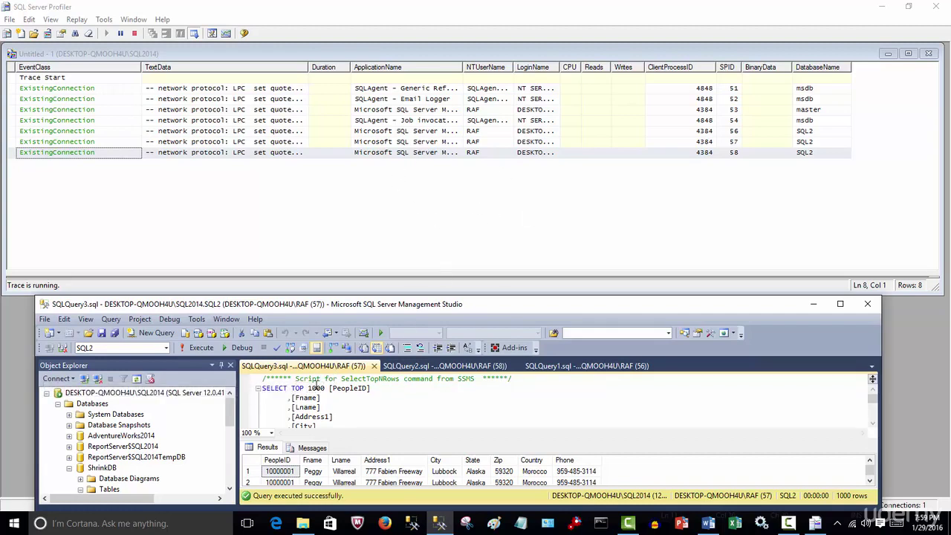
Execute the queries in SQLQuery3.sql, SQLQuery2.sql and SQLQuery1.sql one after another while the trace is running.
left_click(198, 349)
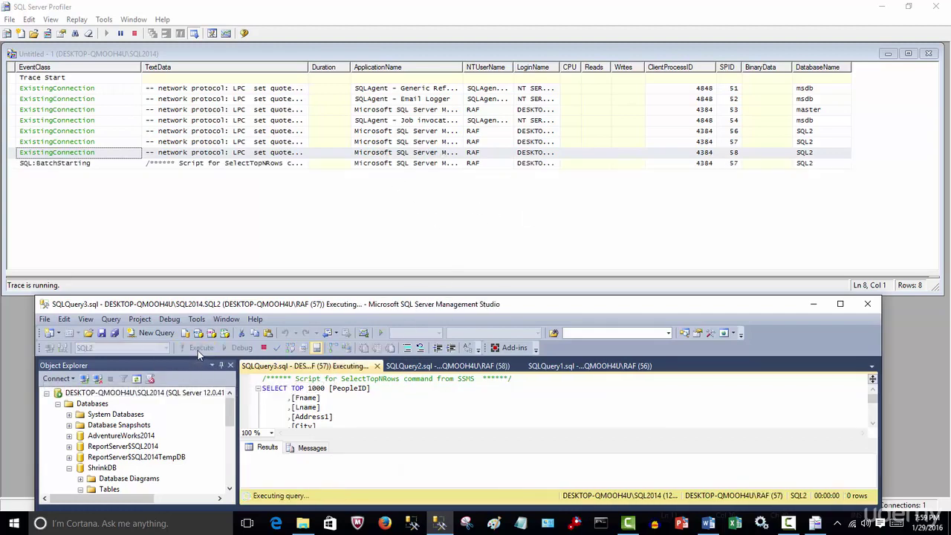
left_click(435, 367)
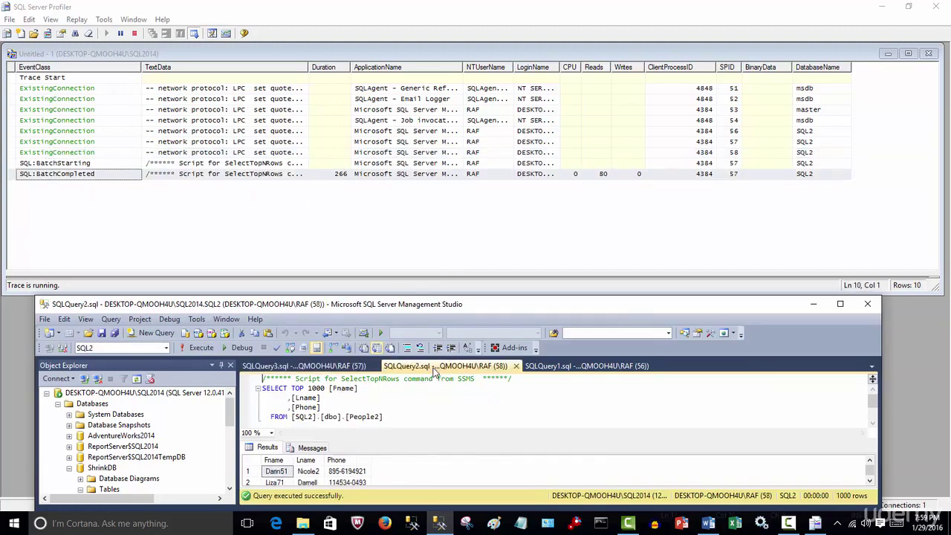
left_click(207, 349)
left_click(273, 194)
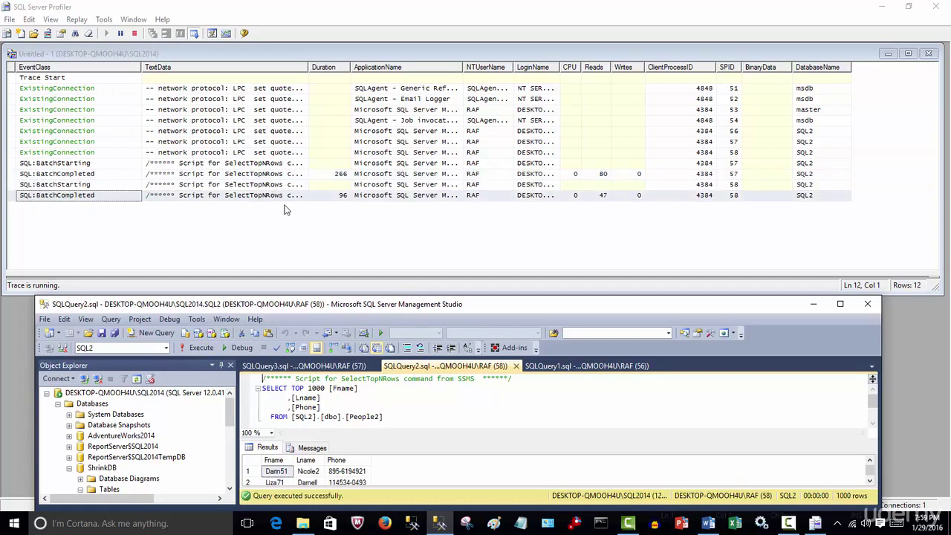
left_click(562, 367)
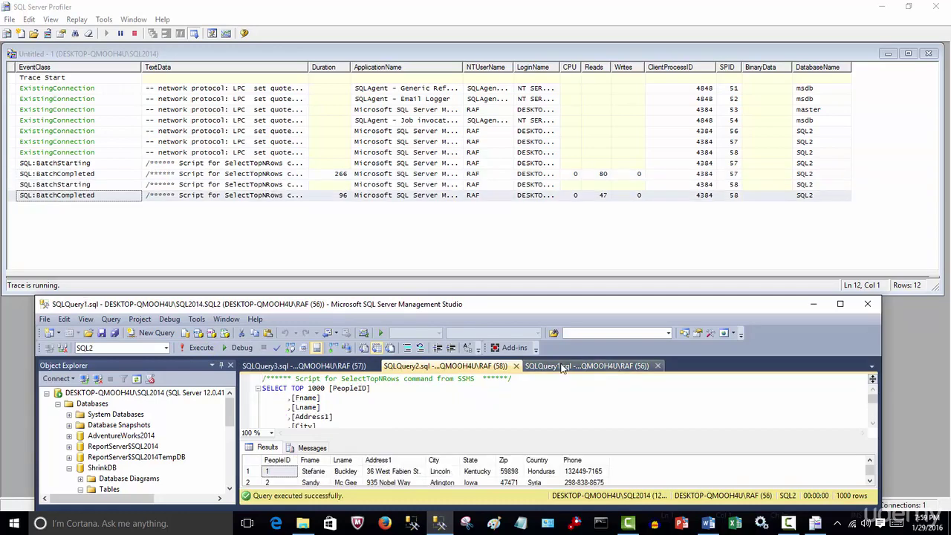
left_click(201, 347)
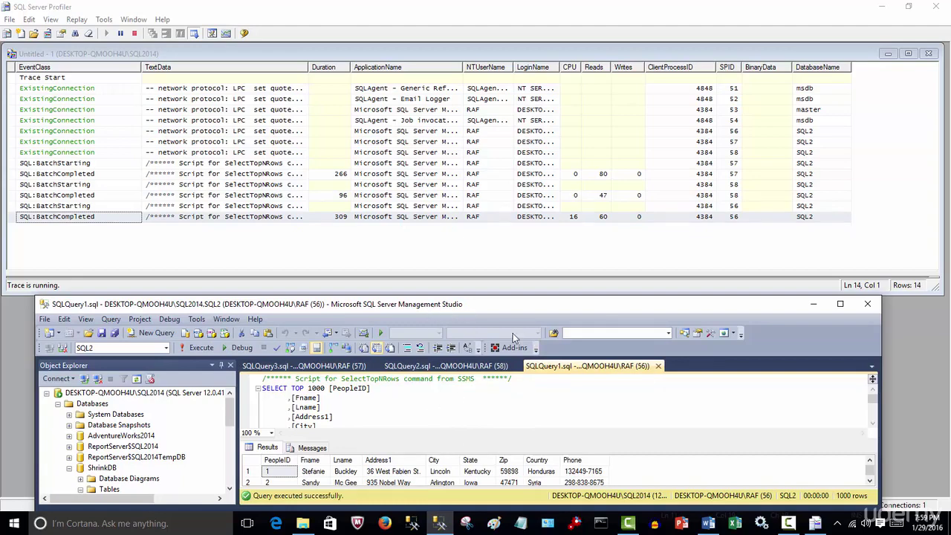
Pause the trace in SQL Server Profiler, and enlarge its window and the TextData column to show more query text.
left_click(120, 36)
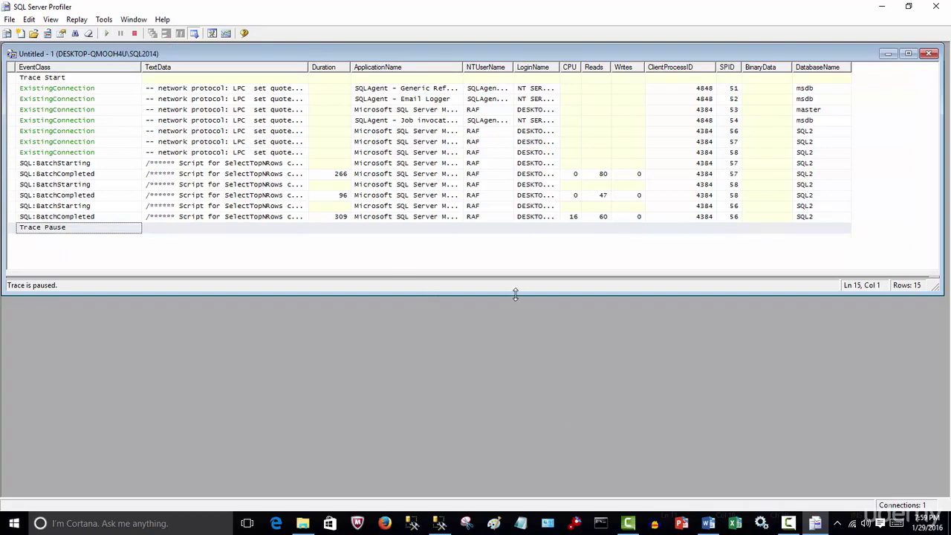
left_click_drag(515, 297, 520, 458)
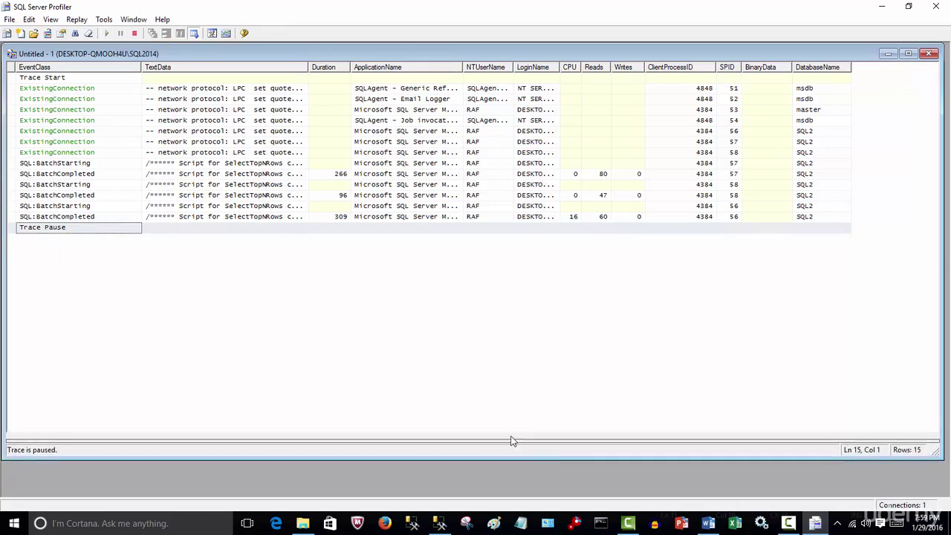
left_click_drag(309, 69, 724, 119)
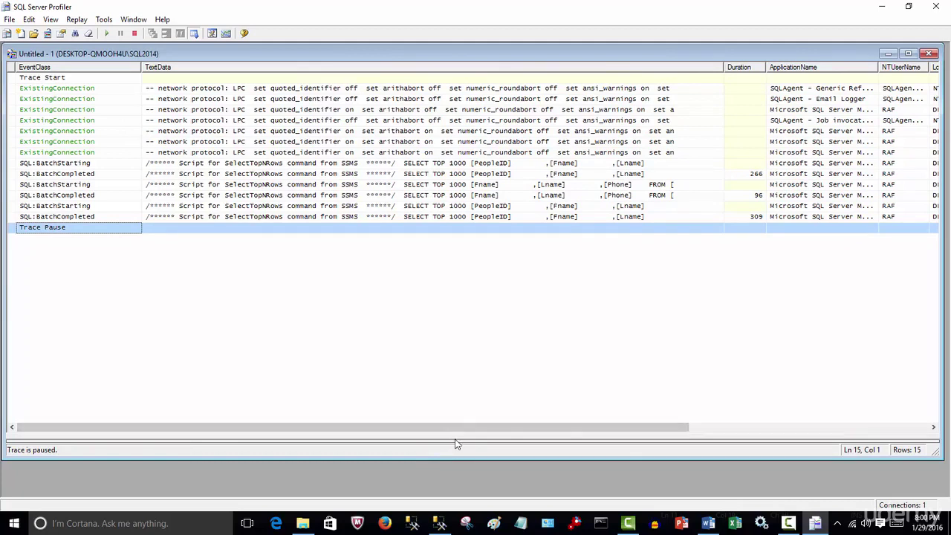
Enlarge the detail pane below the trace's event list and examine the full query text of the captured batch events.
left_click_drag(455, 439, 456, 417)
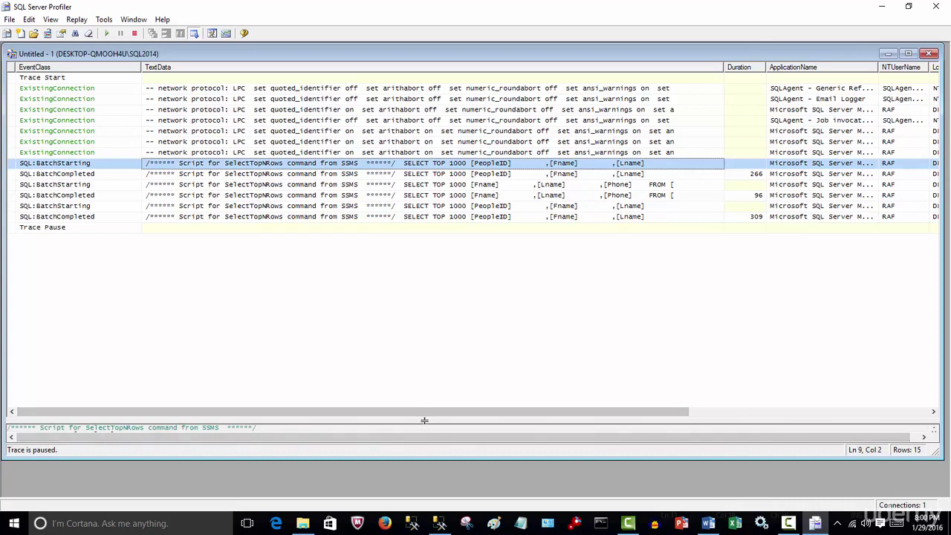
left_click_drag(423, 421, 428, 264)
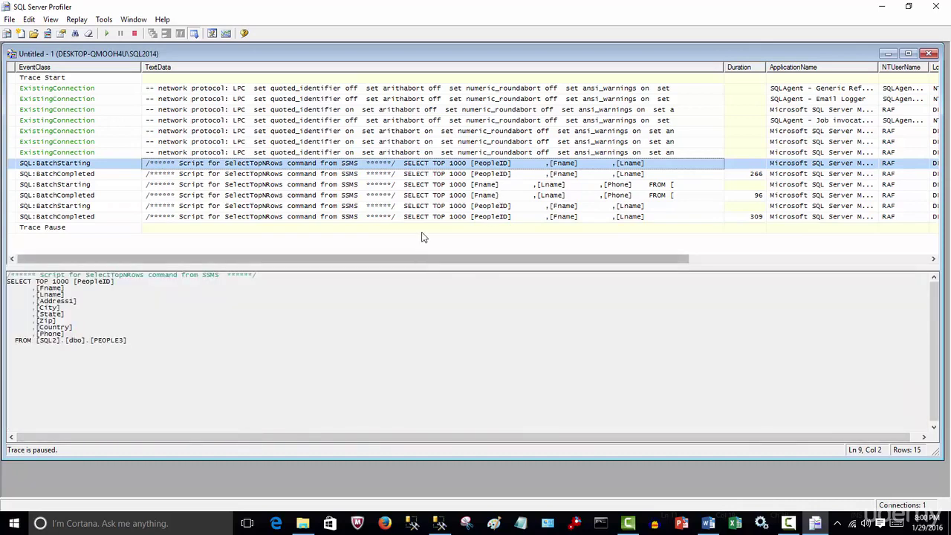
left_click(419, 177)
left_click(421, 185)
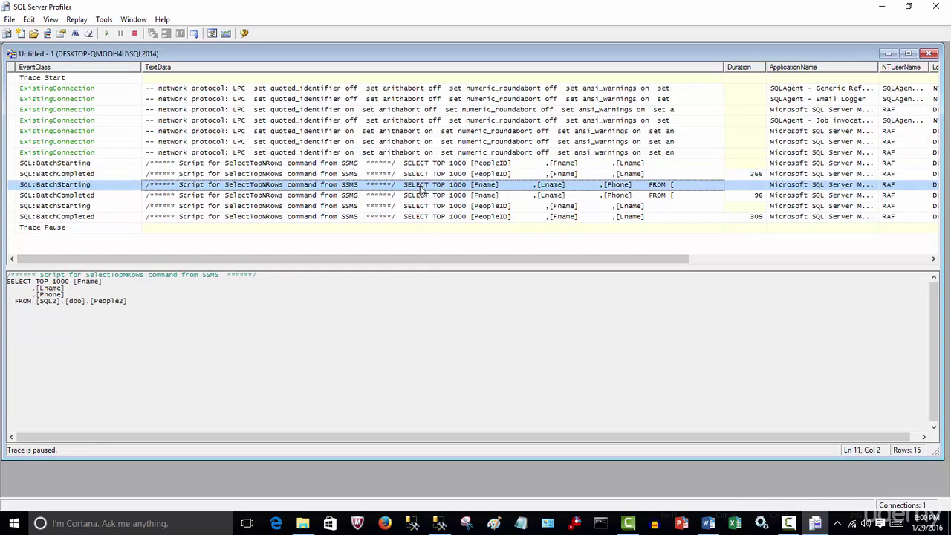
left_click(421, 195)
left_click(418, 207)
left_click(410, 228)
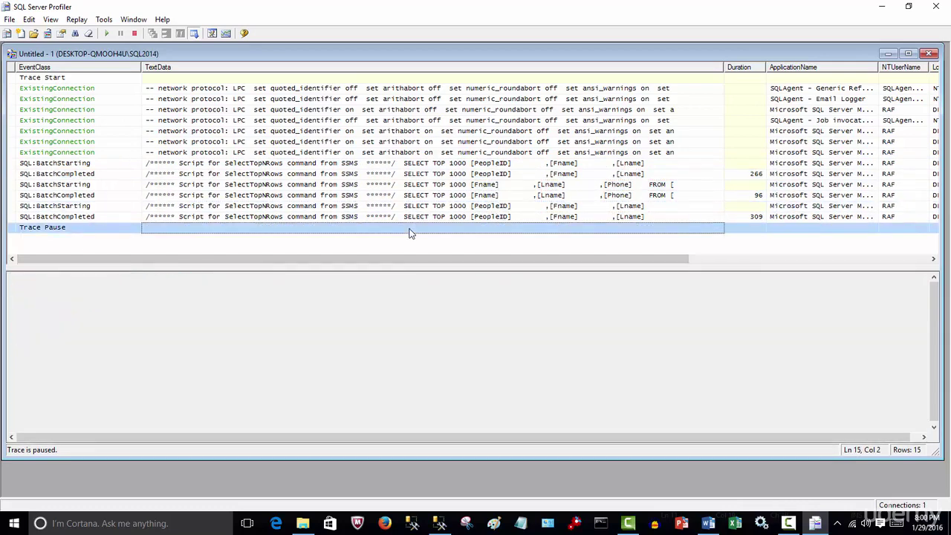
left_click(410, 198)
left_click(402, 165)
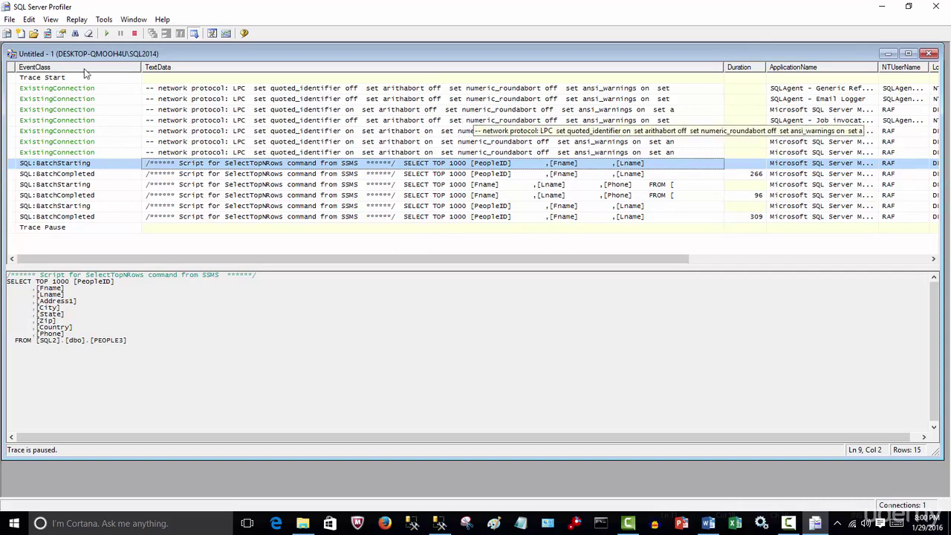
Save the paused trace as a trace file on the Desktop, overwriting the existing TRACE1 file.
left_click(8, 20)
mouse_move(89, 95)
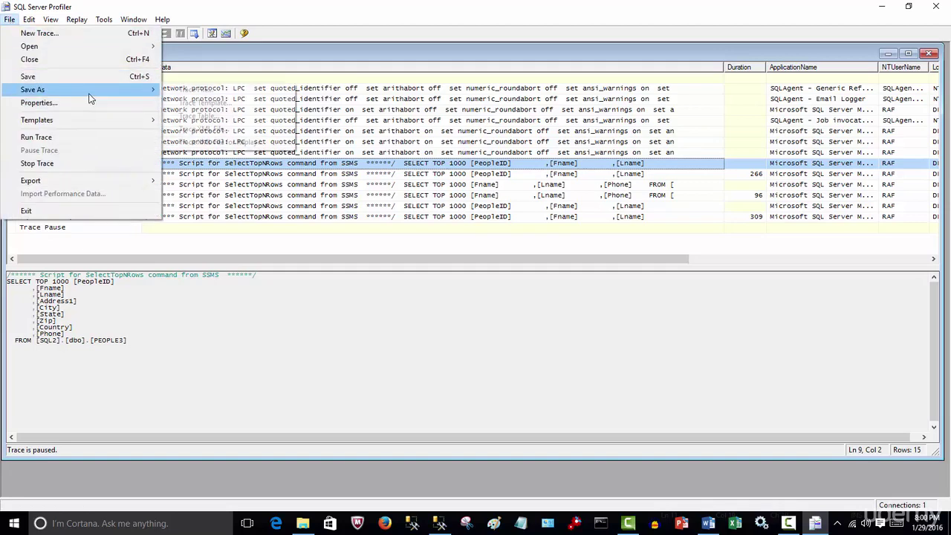
left_click(227, 91)
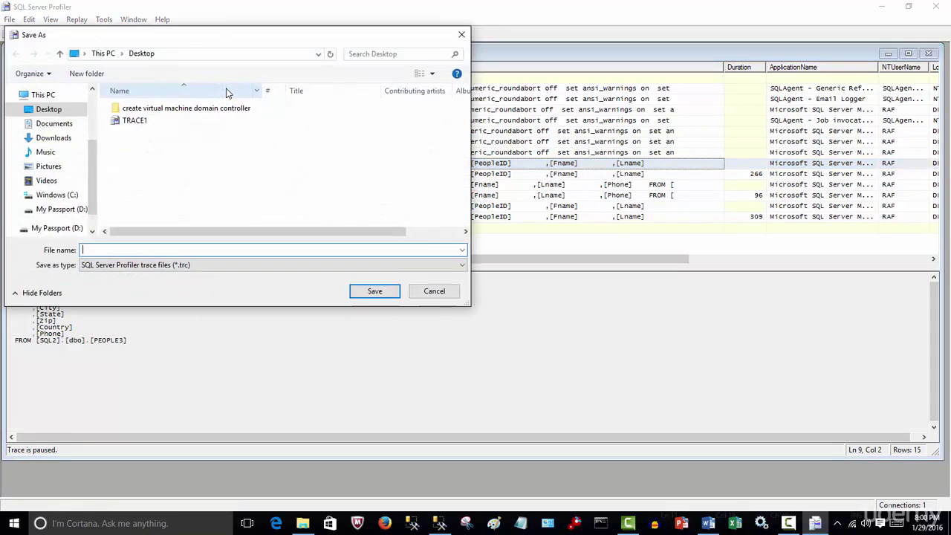
left_click(131, 121)
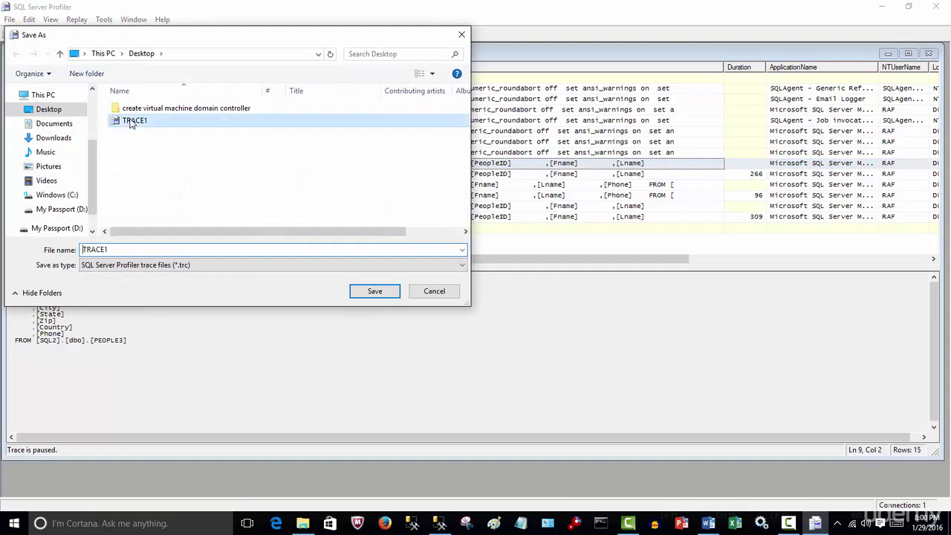
left_click(375, 292)
left_click(497, 266)
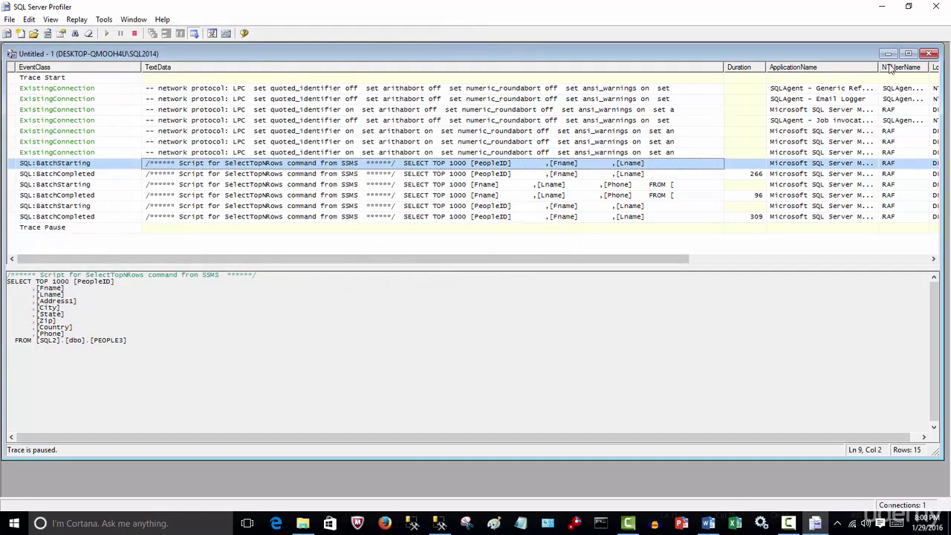
Close the trace window even though the trace is still running, and exit SQL Server Profiler.
left_click(928, 54)
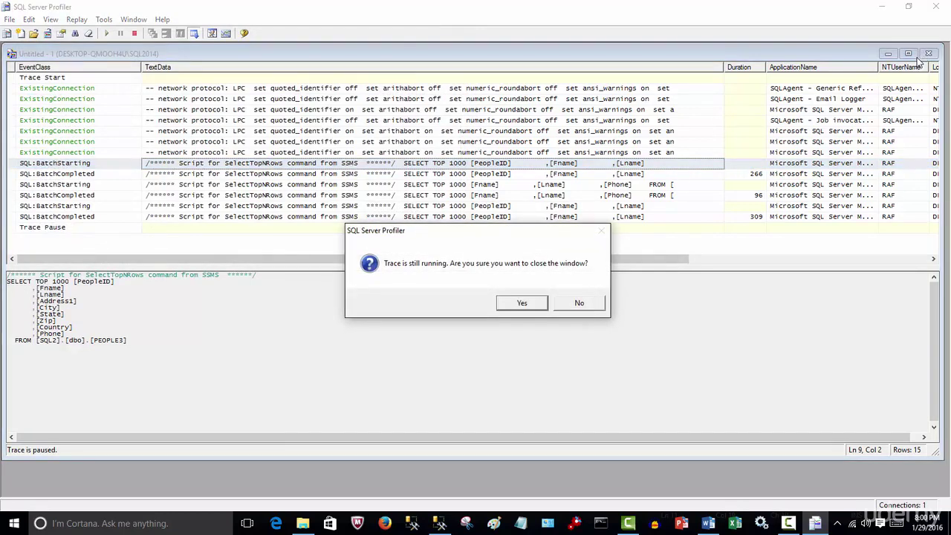
left_click(522, 304)
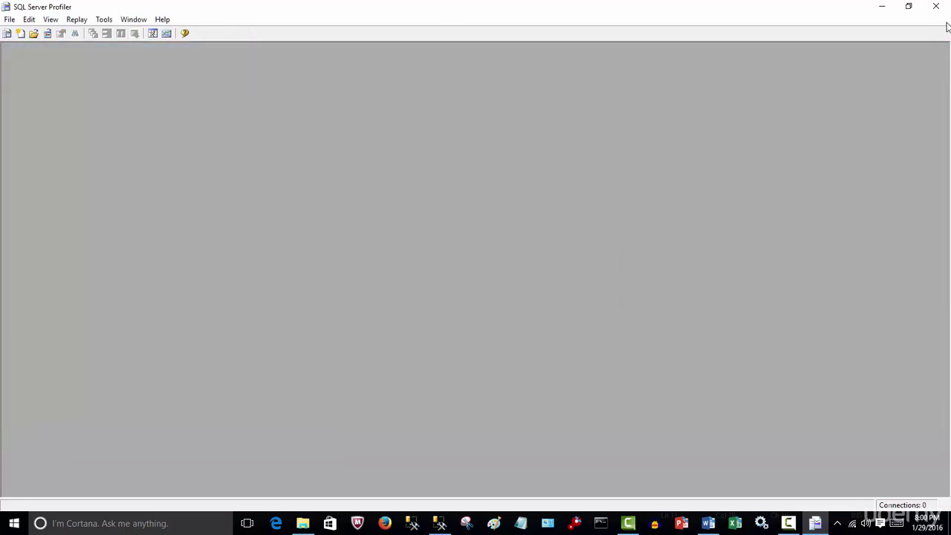
left_click(936, 7)
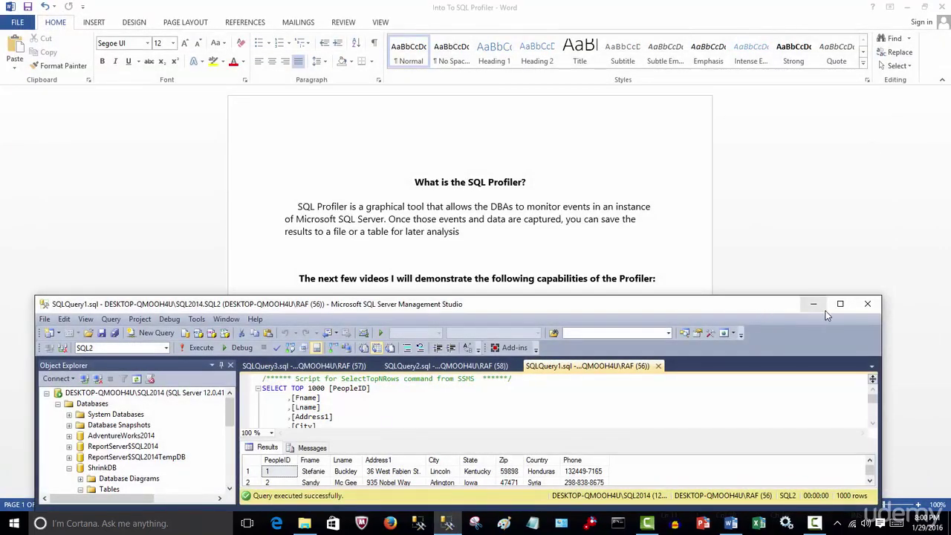
Maximize the Management Studio window, and minimize it along with Word and File Explorer to reach the desktop.
left_click(840, 305)
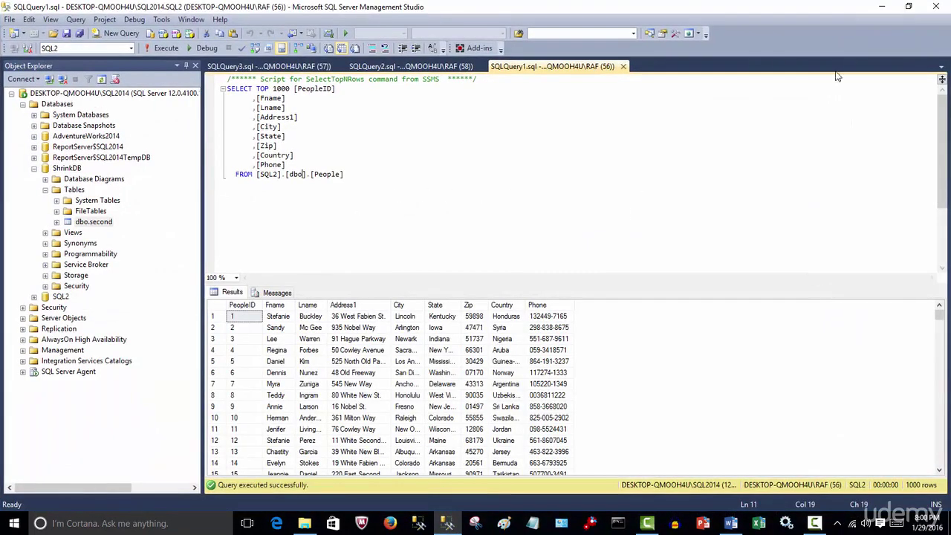
left_click(881, 7)
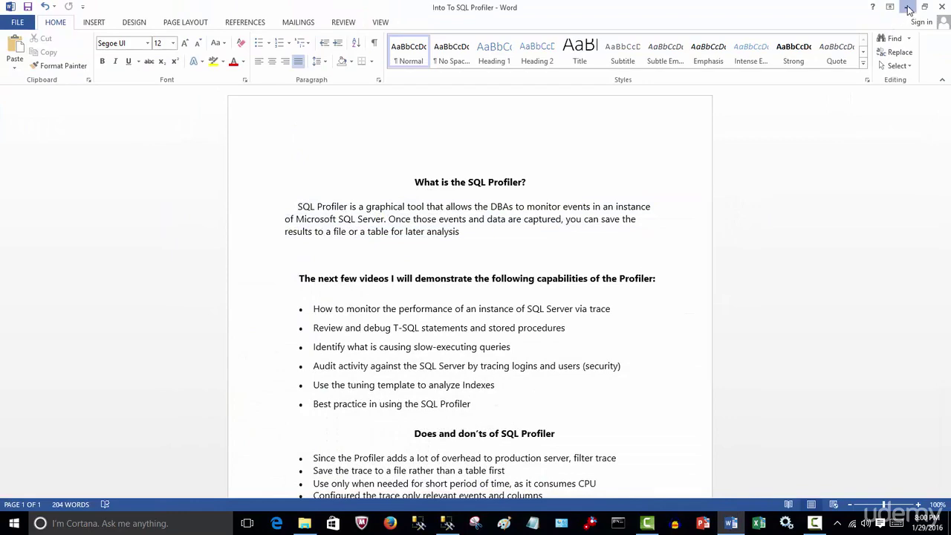
left_click(908, 7)
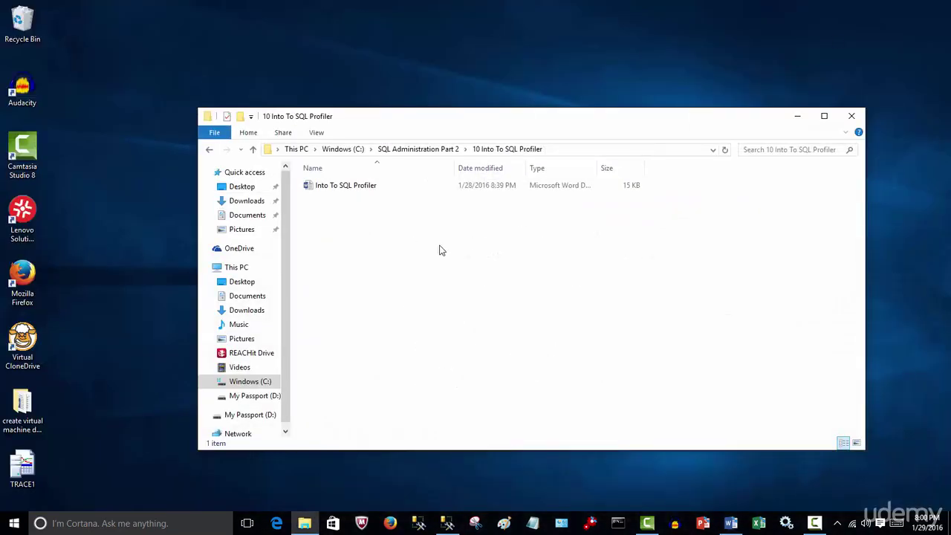
left_click(797, 116)
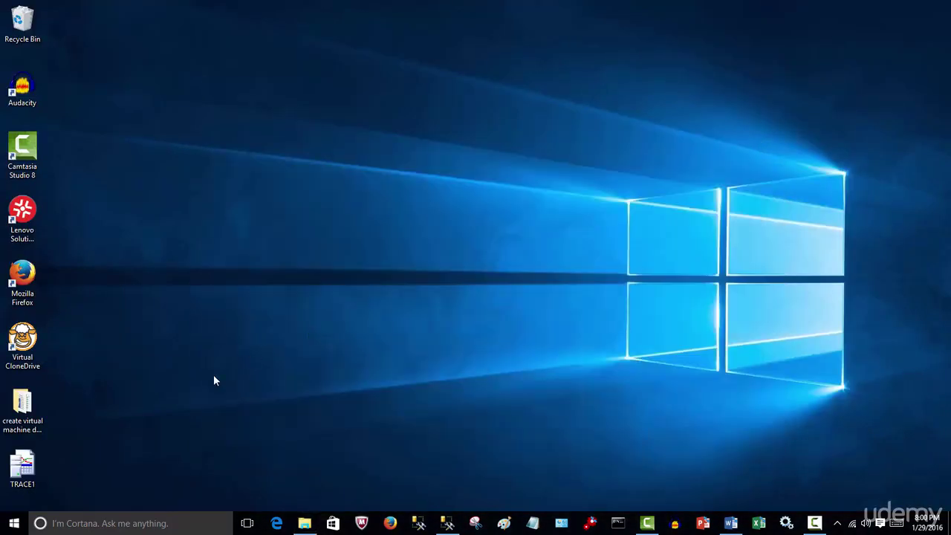
Open the TRACE1 file from the desktop in SQL Server Profiler and widen its TextData column.
left_click(27, 465)
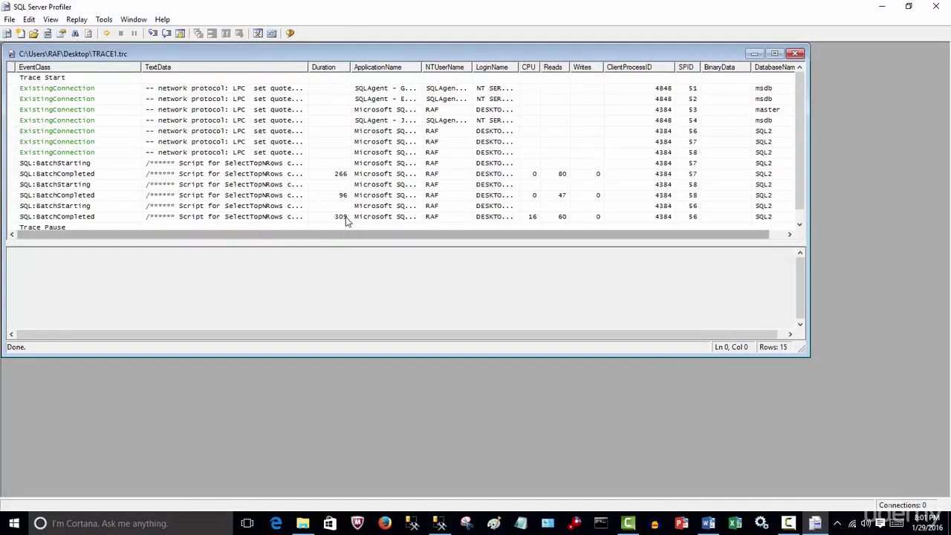
left_click_drag(308, 67, 396, 77)
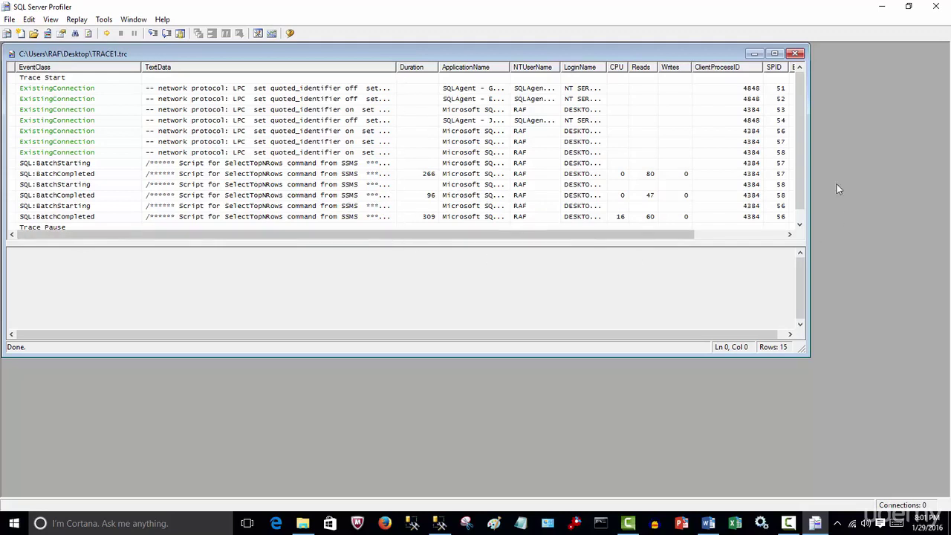
scroll(802, 177, "down", 1)
scroll(807, 136, "up", 1)
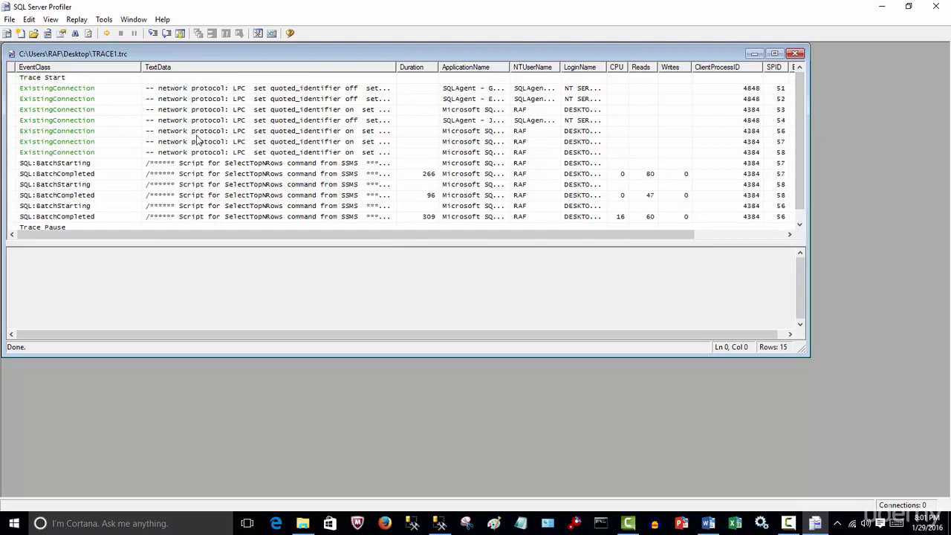
Save the trace as a trace table named TRACE1 in the ShrinkDB database under the dbo schema, connecting to the server.
left_click(9, 19)
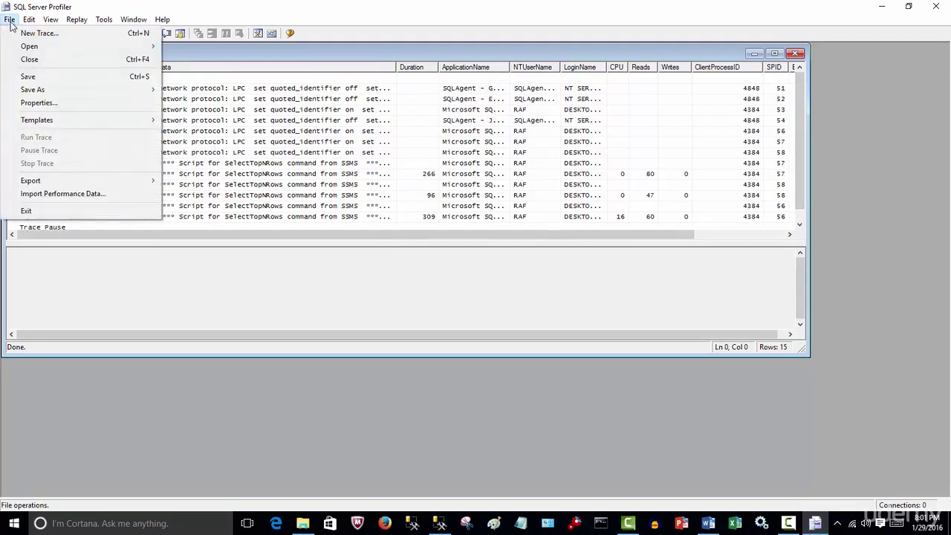
mouse_move(72, 92)
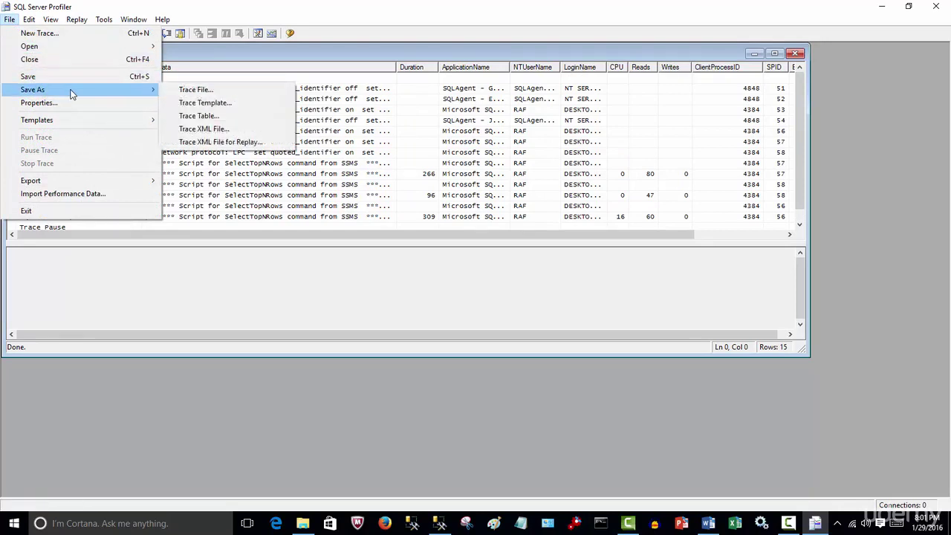
left_click(241, 117)
left_click(434, 284)
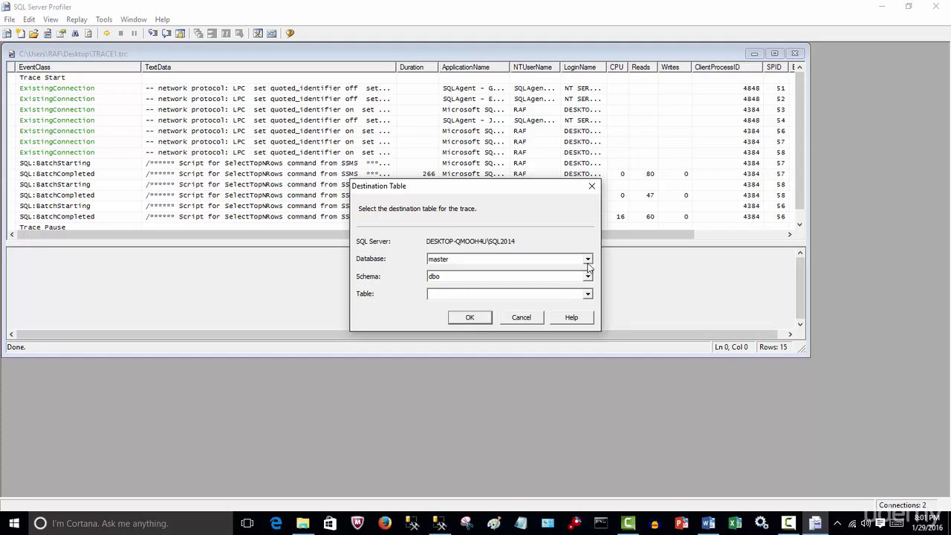
left_click(588, 260)
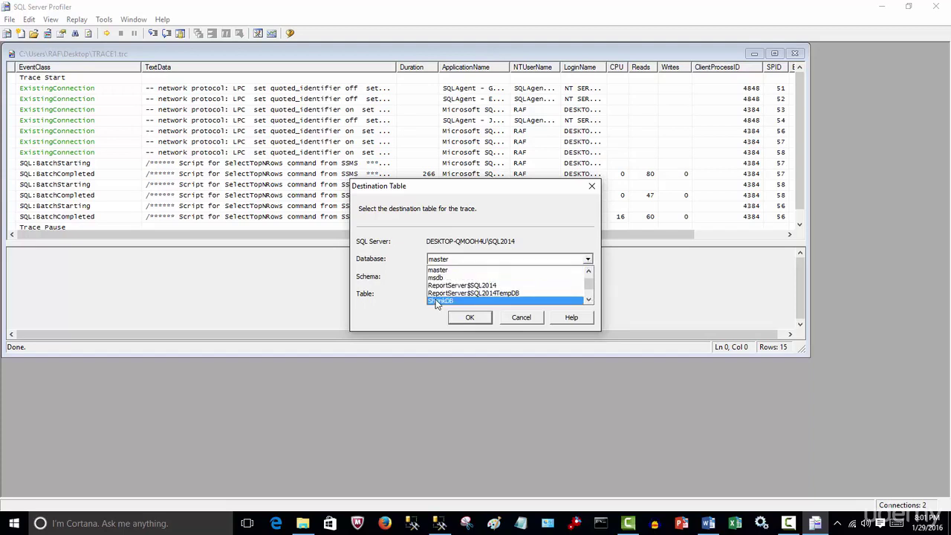
left_click(551, 300)
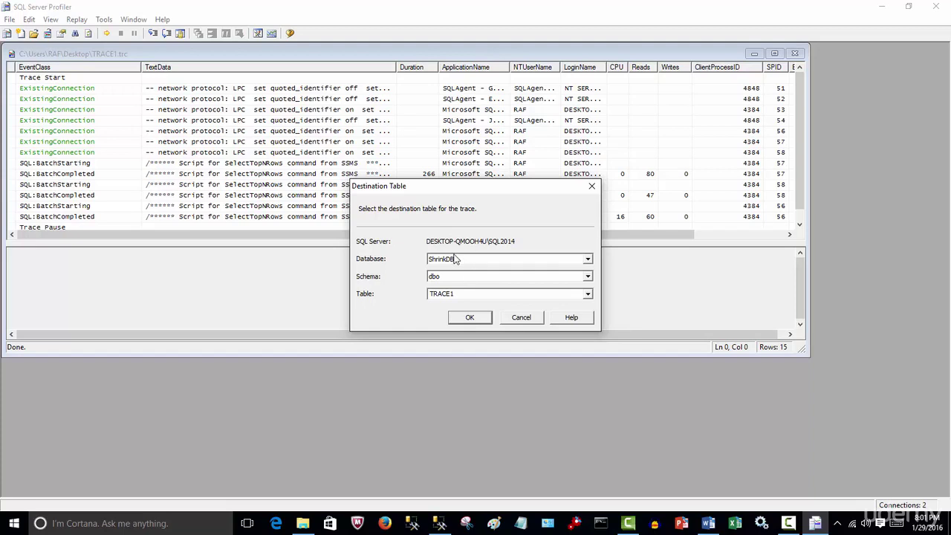
left_click(468, 316)
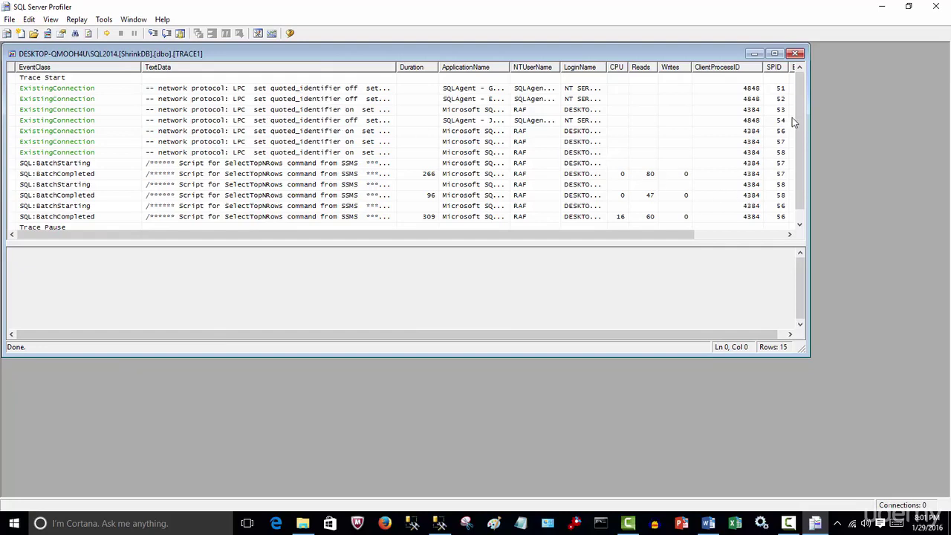
Look through the saved trace's last events, and close the trace and SQL Server Profiler.
left_click_drag(795, 131, 795, 143)
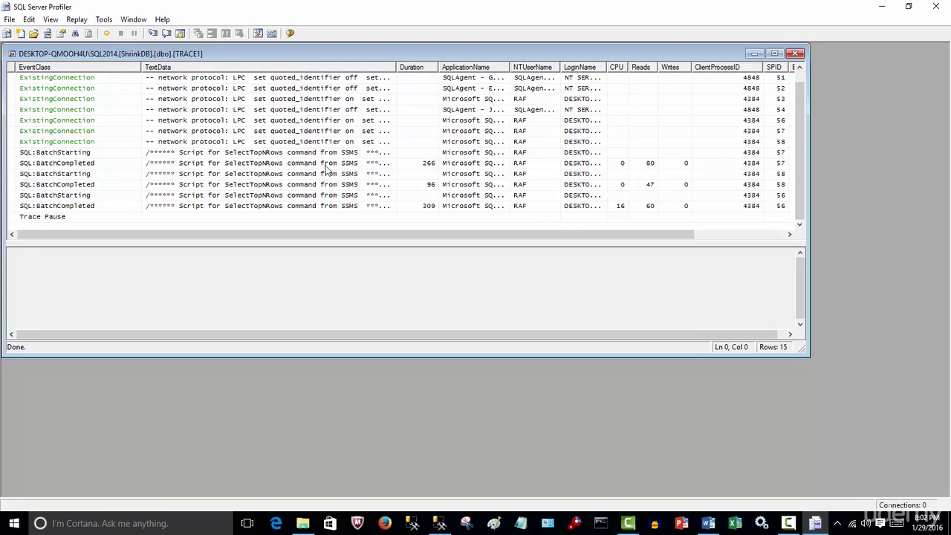
left_click(794, 53)
left_click(934, 10)
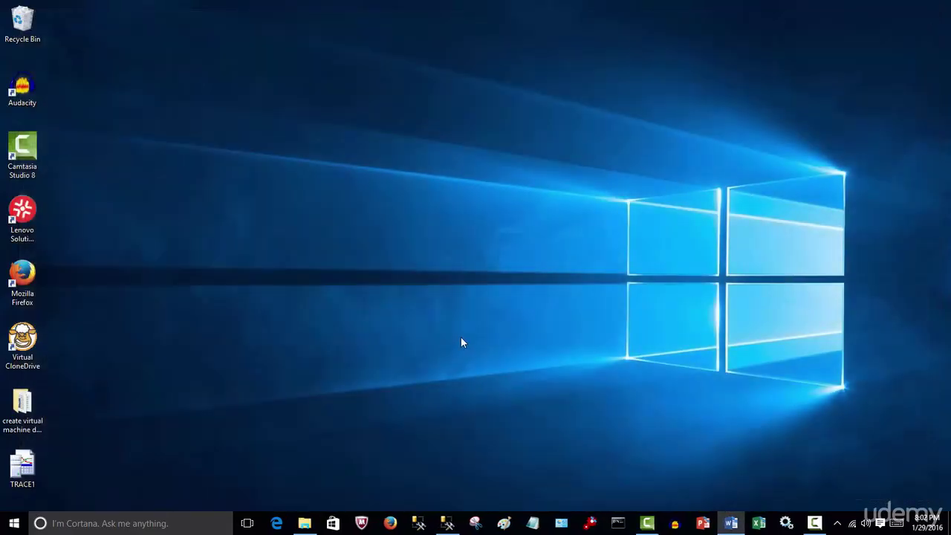
Switch to SQL Server Management Studio, refresh the ShrinkDB database, and select dbo.TRACE1 among its tables.
left_click(444, 525)
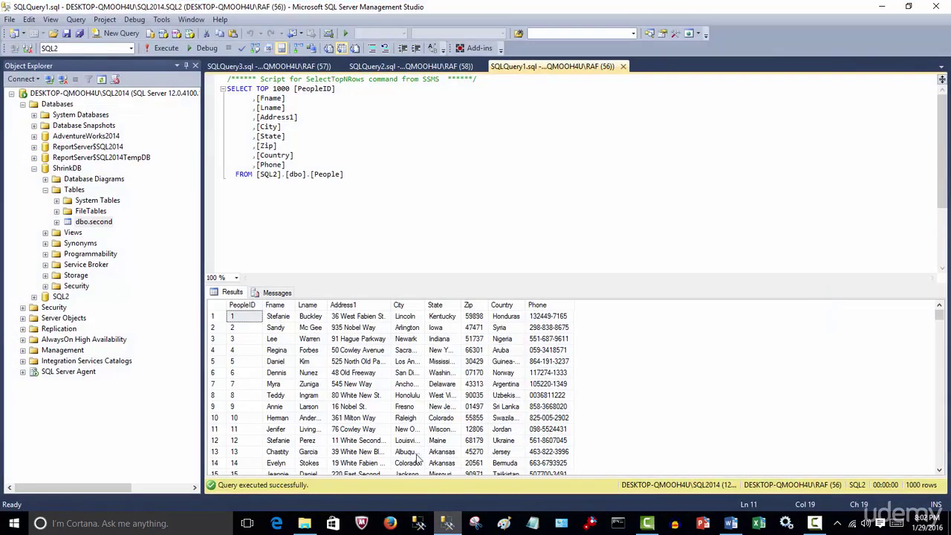
left_click(67, 169)
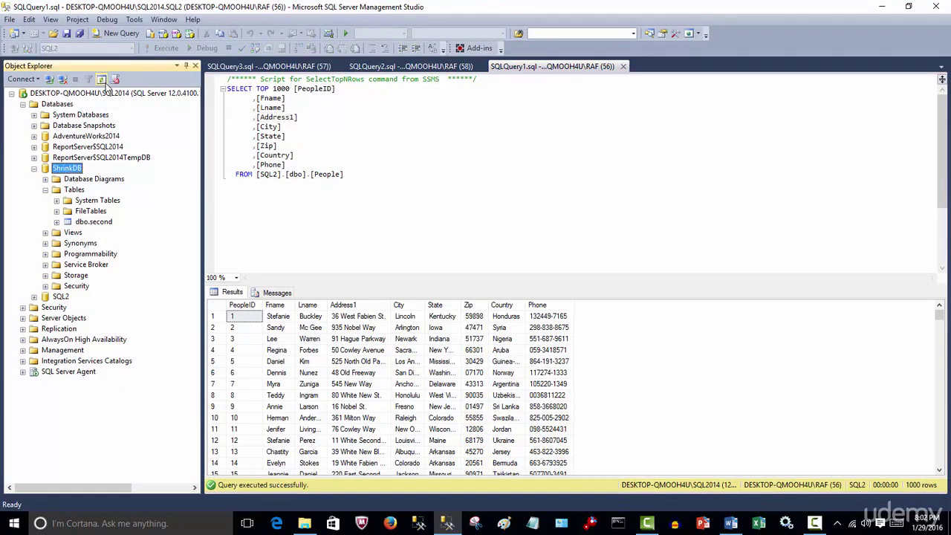
left_click(102, 80)
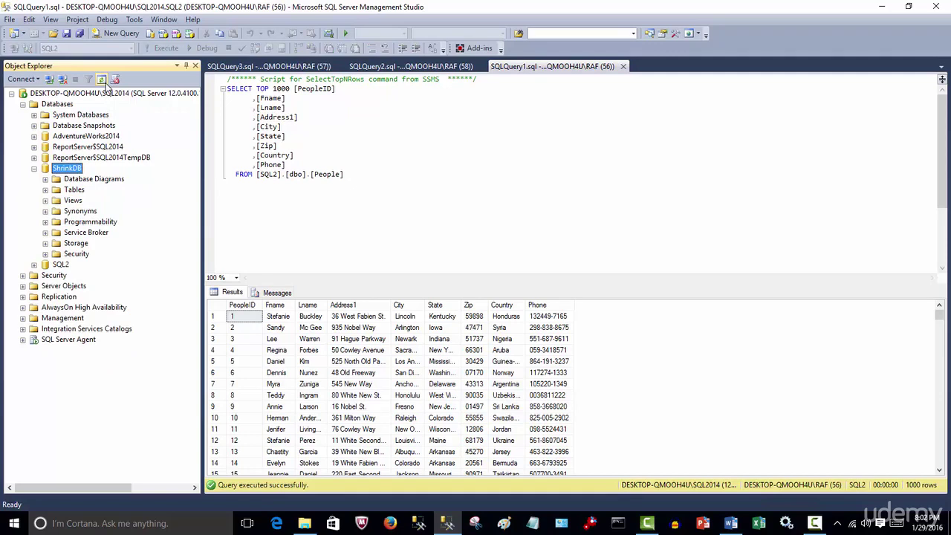
left_click(45, 190)
left_click(95, 233)
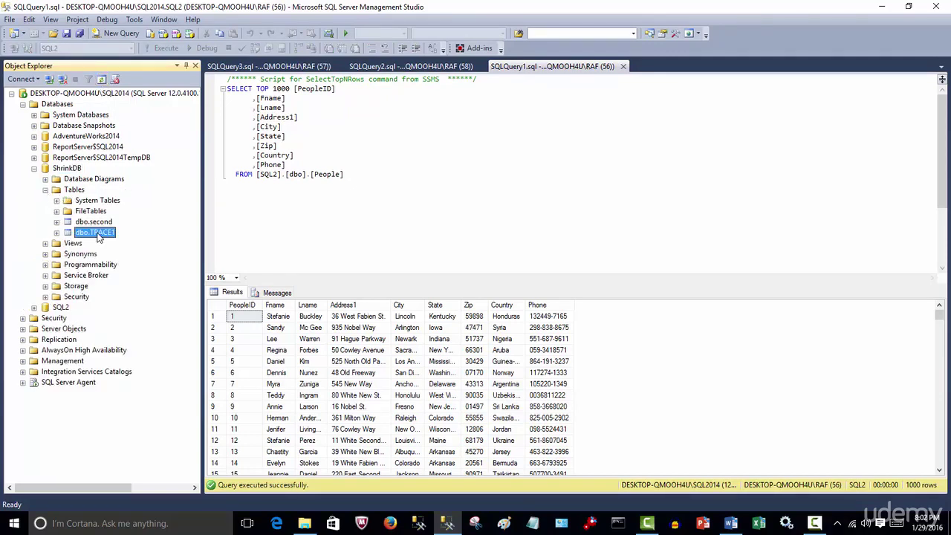
Script the dbo.TRACE1 table as a SELECT statement in a new query editor window and execute it.
right_click(97, 234)
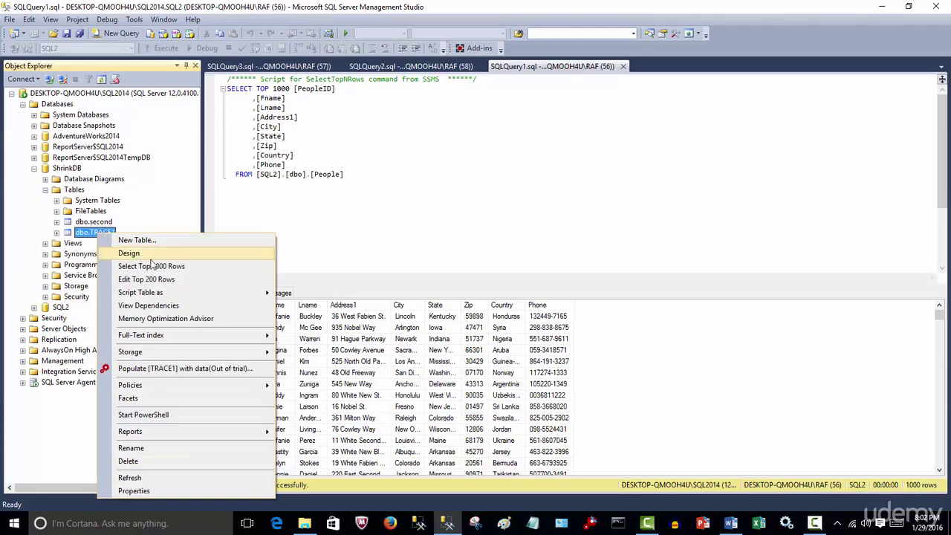
mouse_move(235, 297)
mouse_move(371, 349)
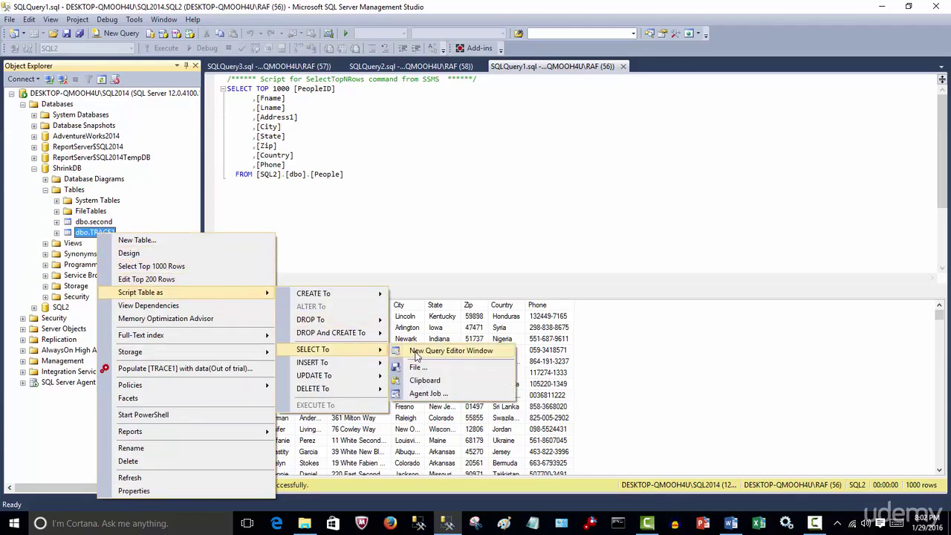
left_click(446, 350)
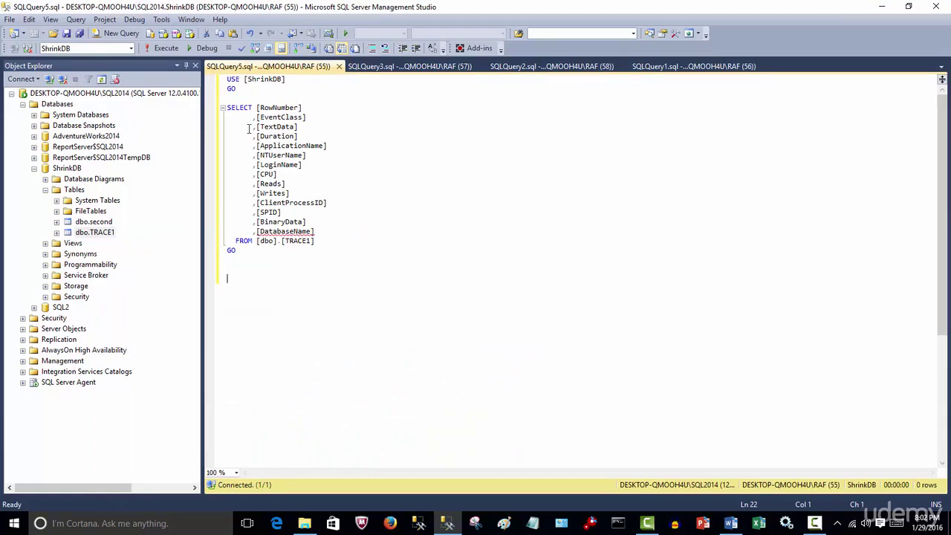
left_click(161, 48)
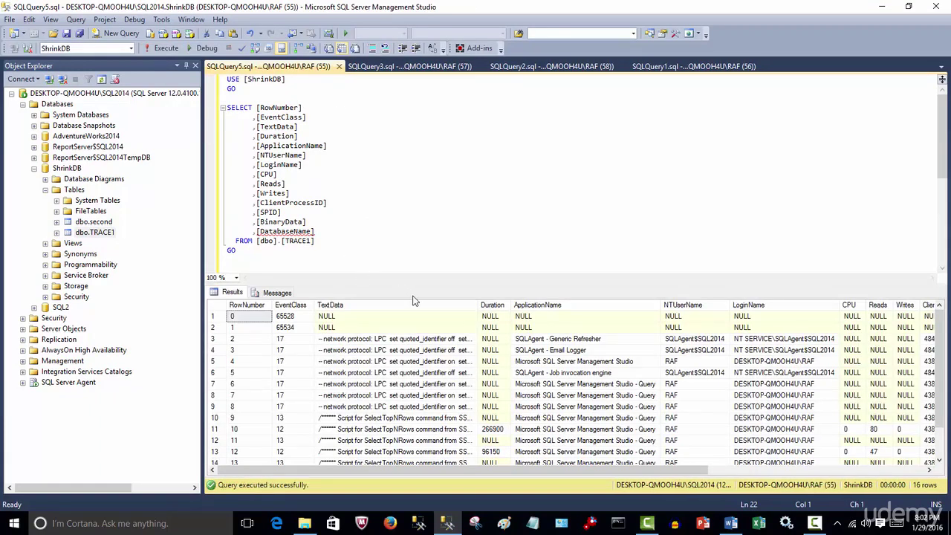
Enlarge the results area and widen the TextData column to review the captured network-protocol and SELECT statement rows.
left_click_drag(410, 285, 420, 132)
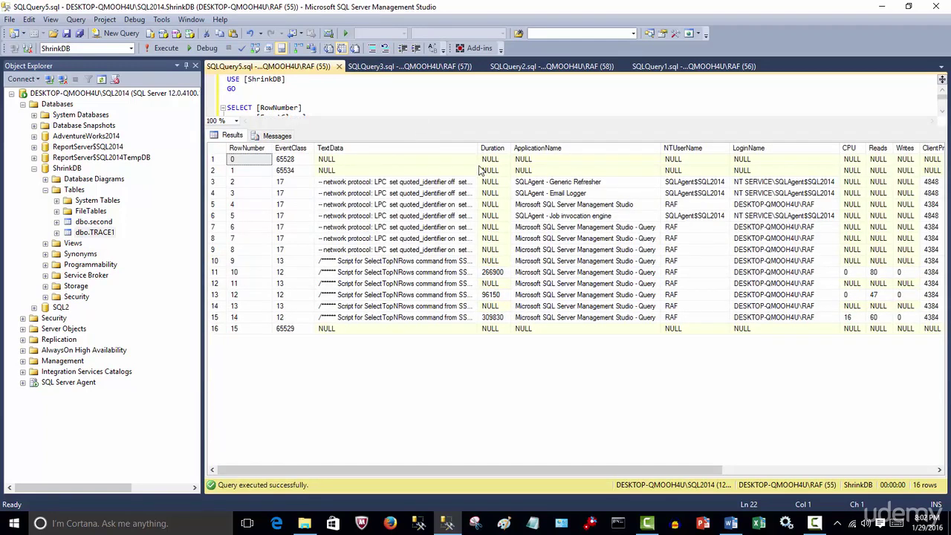
left_click_drag(478, 152, 675, 170)
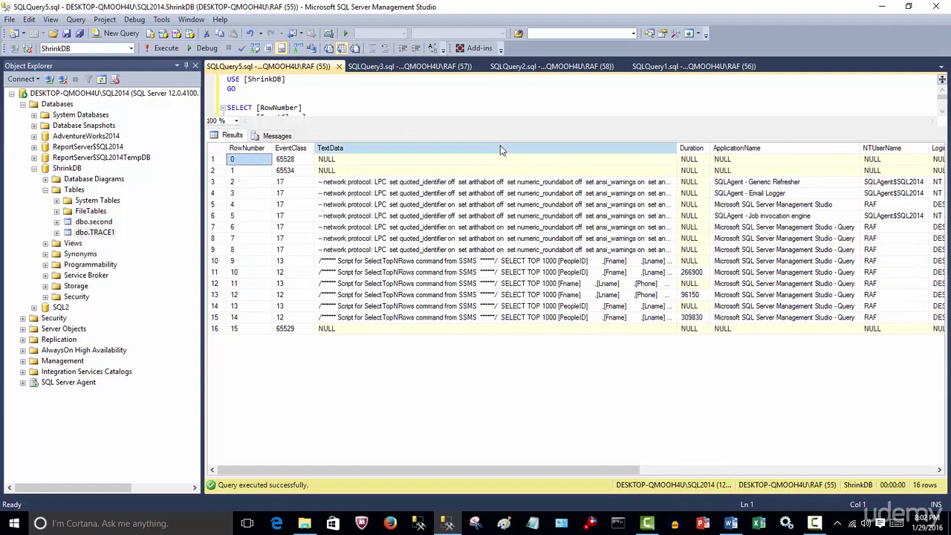
left_click(500, 144)
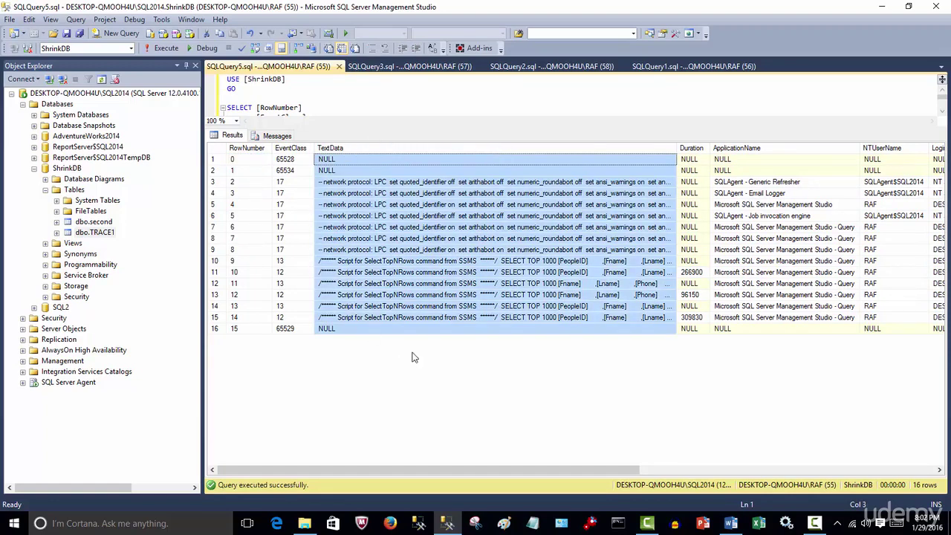
left_click(514, 284)
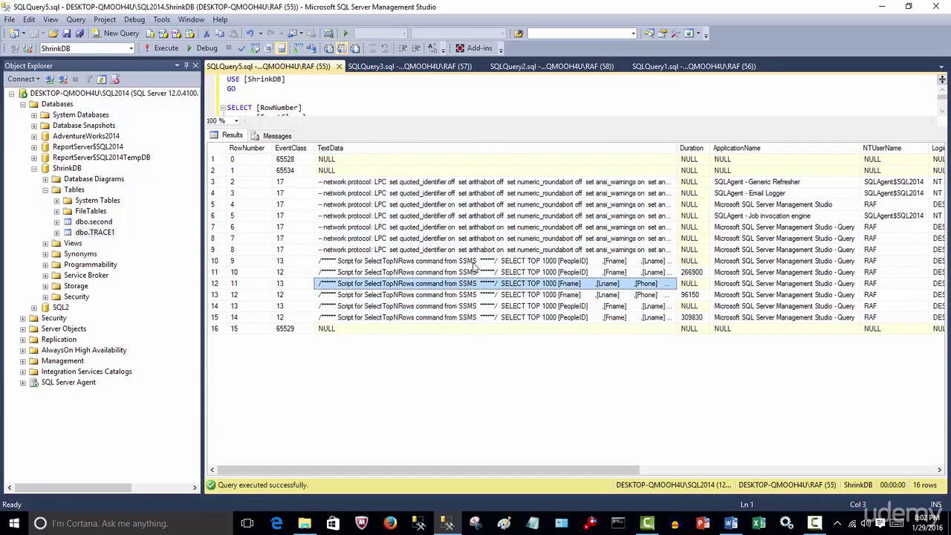
left_click_drag(473, 262, 476, 321)
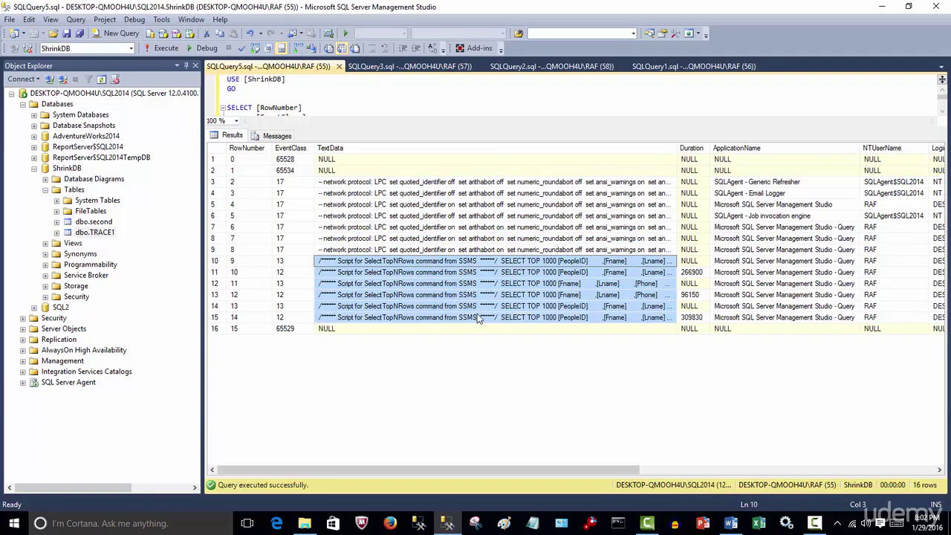
left_click_drag(483, 184, 490, 242)
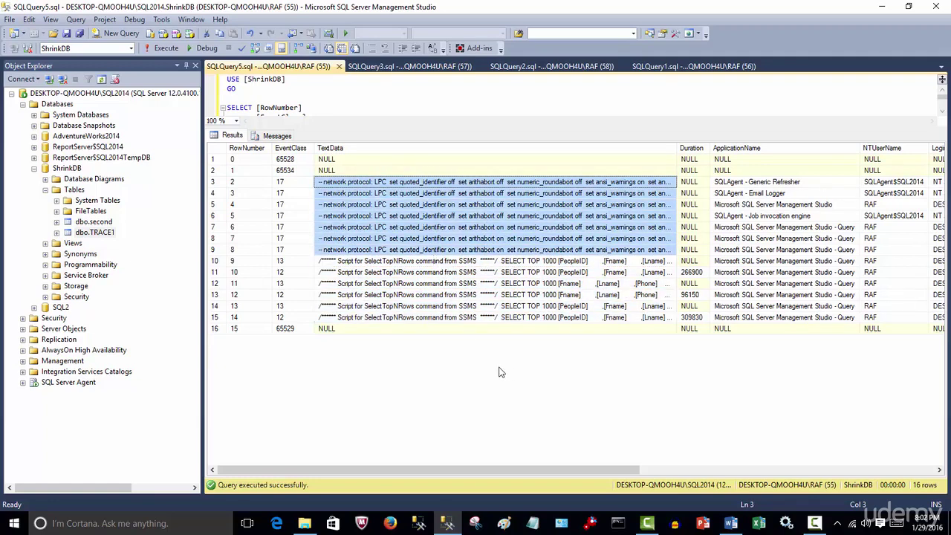
left_click_drag(488, 261, 482, 318)
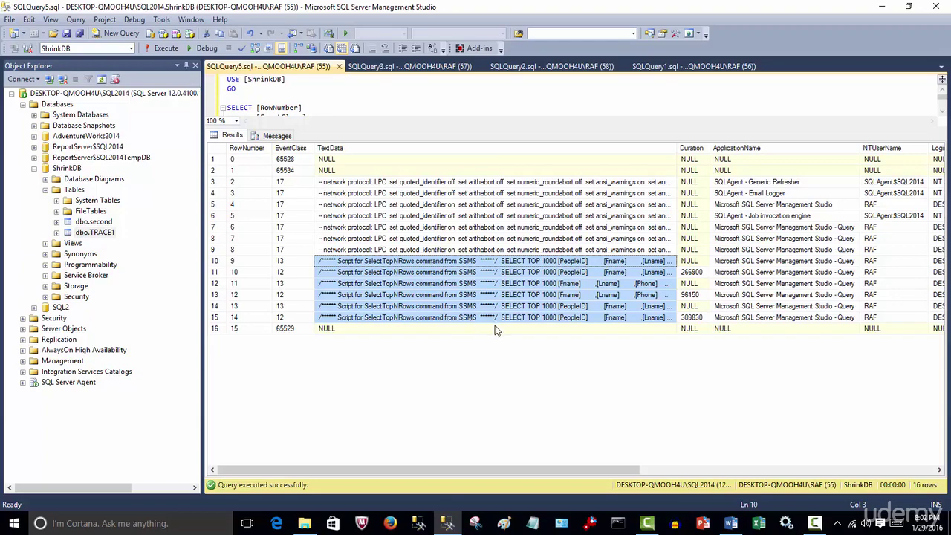
Examine the Duration, CPU, Reads, Writes and LoginName columns of the TRACE1 query results.
left_click_drag(417, 471, 604, 493)
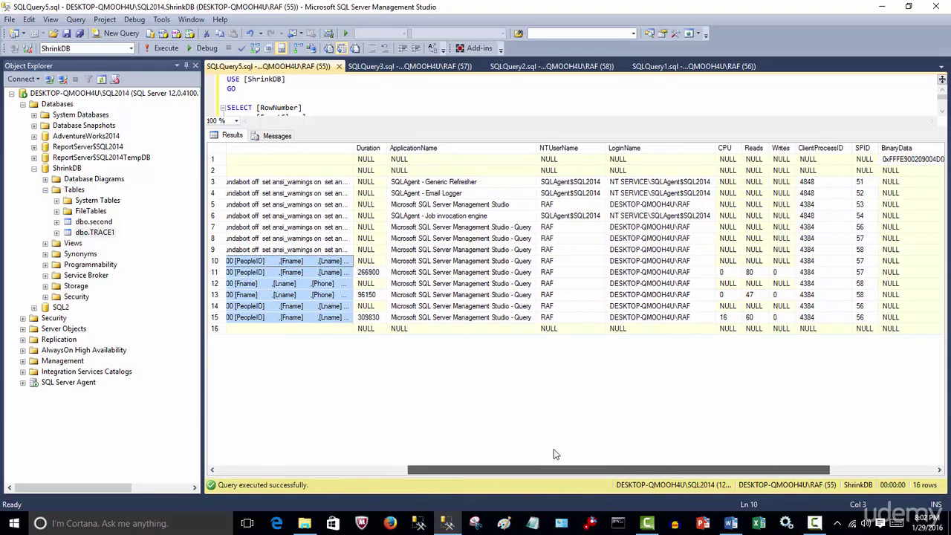
left_click(369, 148)
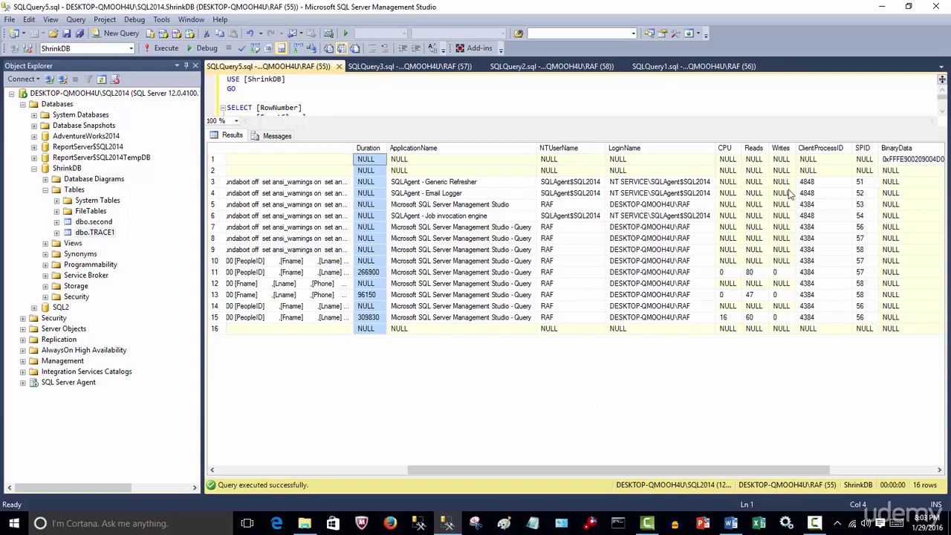
left_click(726, 148)
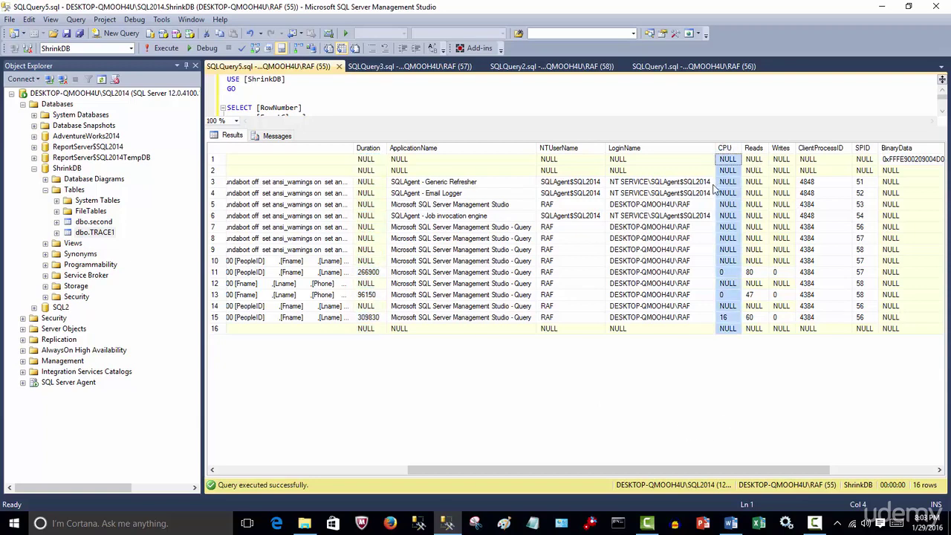
left_click(761, 148)
left_click(784, 148)
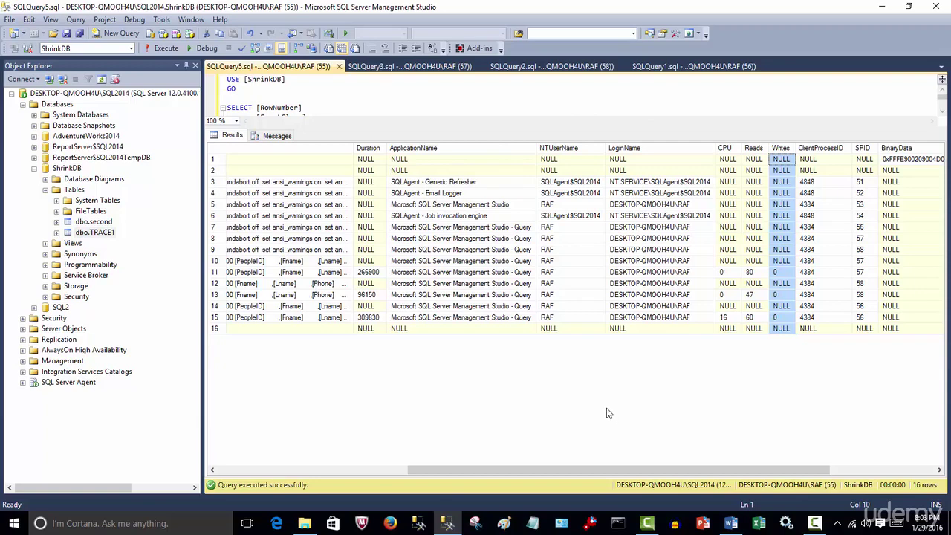
left_click(657, 149)
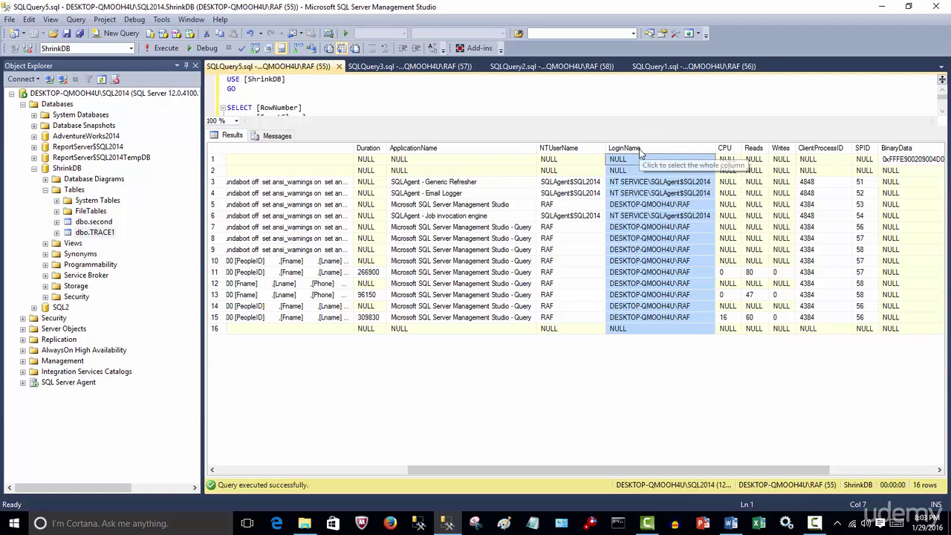
left_click_drag(529, 471, 318, 462)
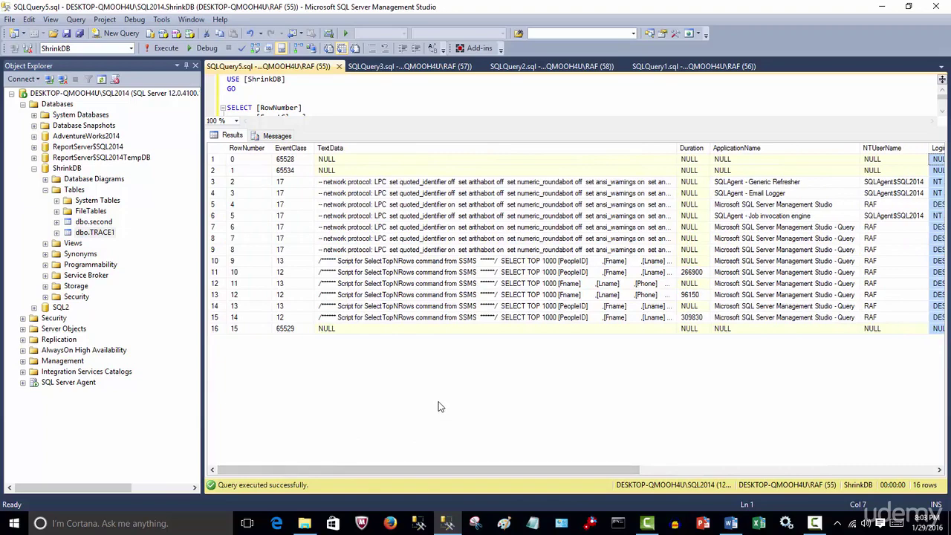
Switch to the Word document on SQL Profiler and review the bulleted list of Profiler capabilities, highlighting individual points.
left_click(730, 523)
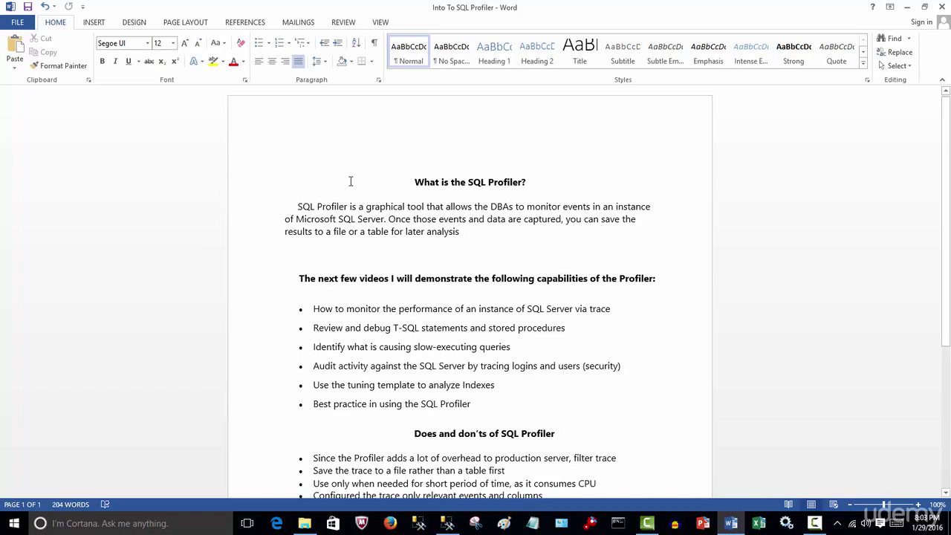
left_click(470, 233)
left_click_drag(621, 309, 314, 309)
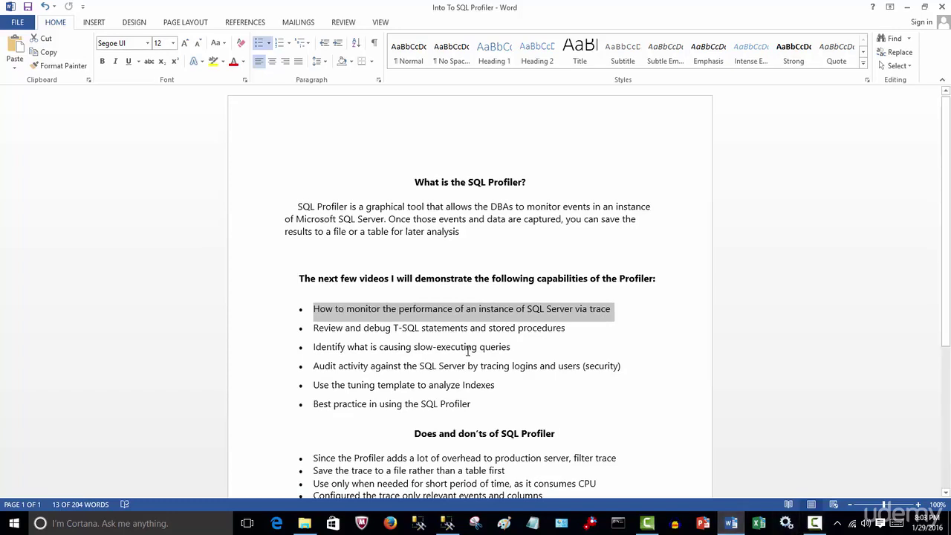
left_click(566, 328)
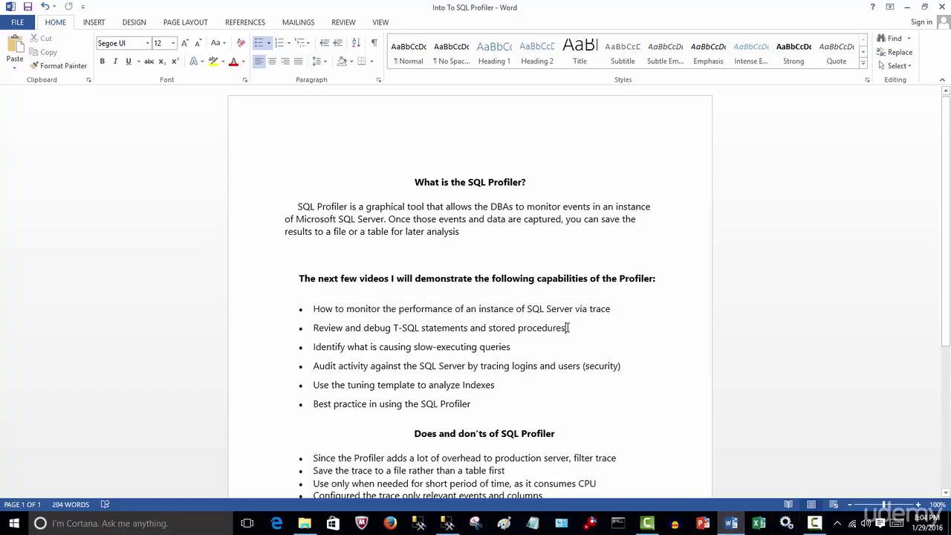
left_click(522, 348)
left_click_drag(520, 346, 306, 349)
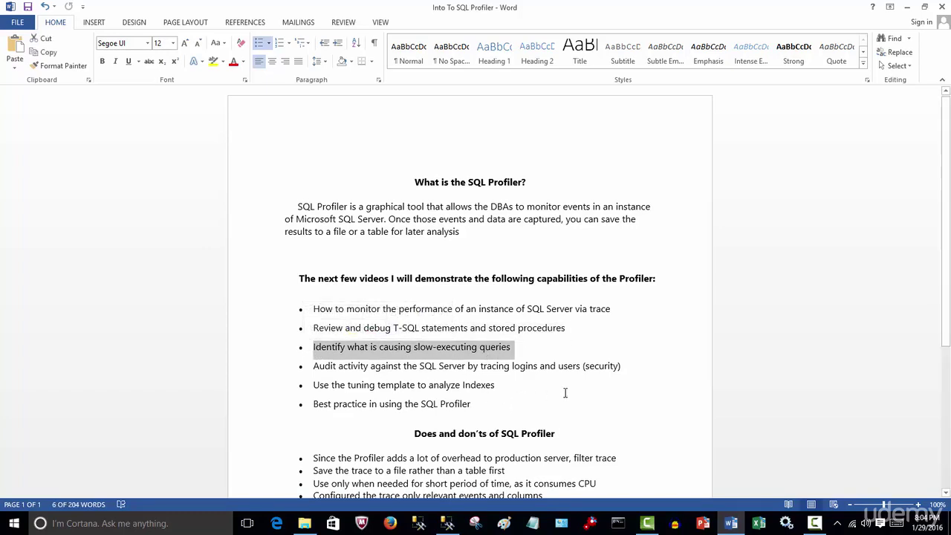
left_click_drag(495, 385, 309, 381)
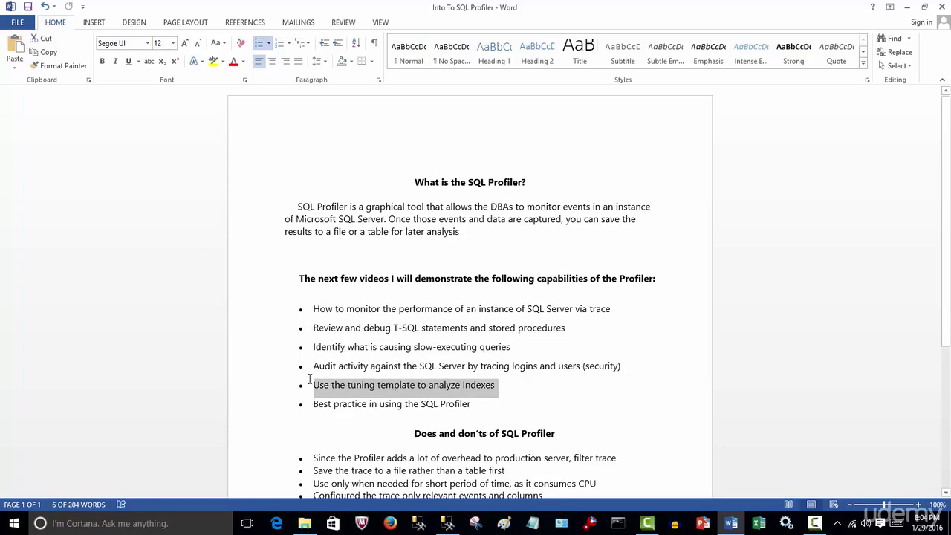
left_click(645, 371)
left_click_drag(520, 388, 279, 354)
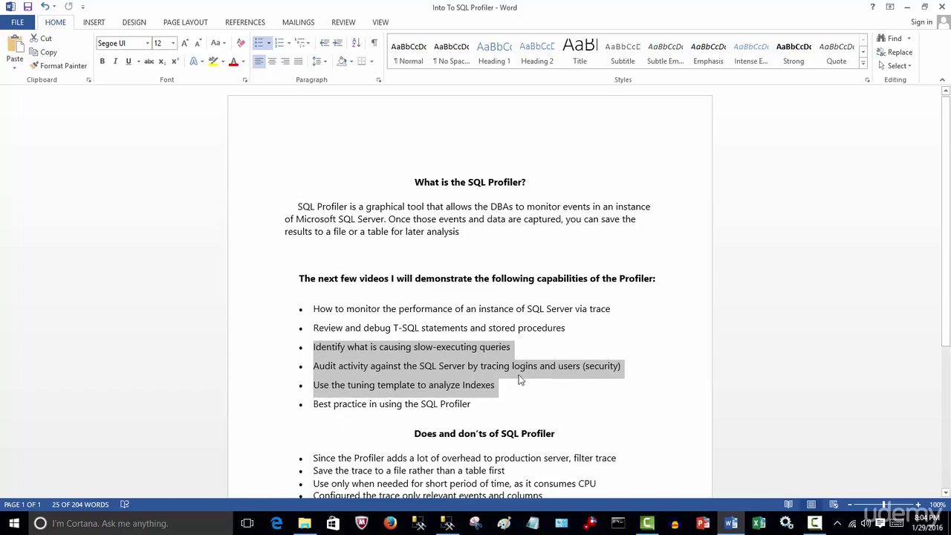
left_click(501, 402)
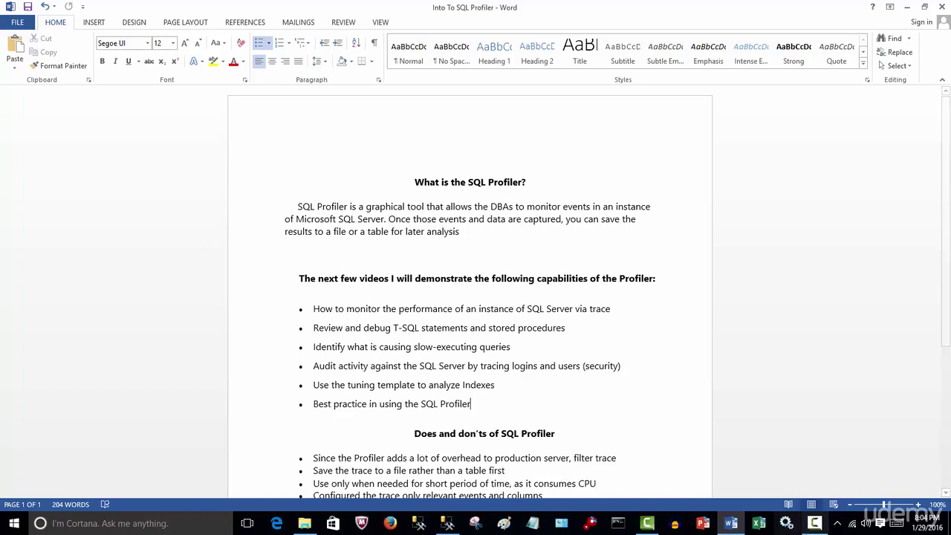
left_click(811, 527)
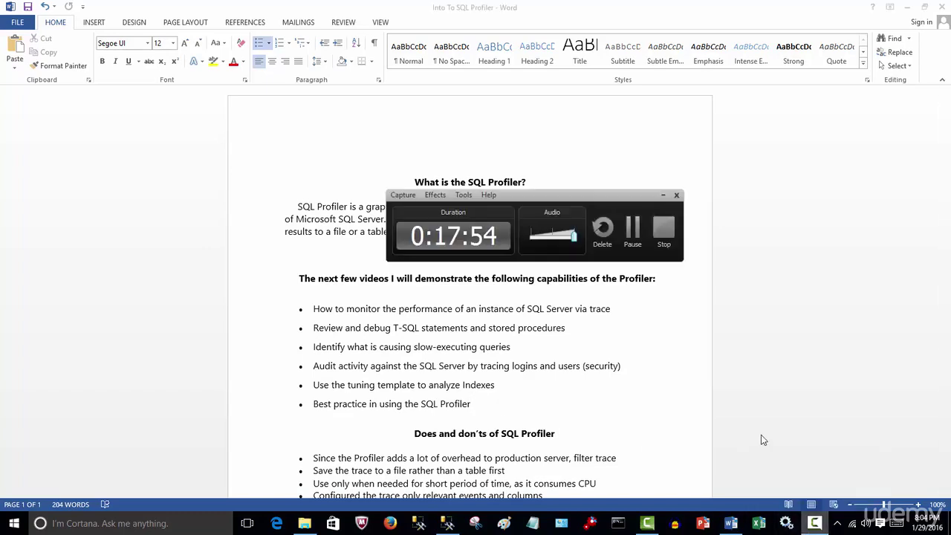